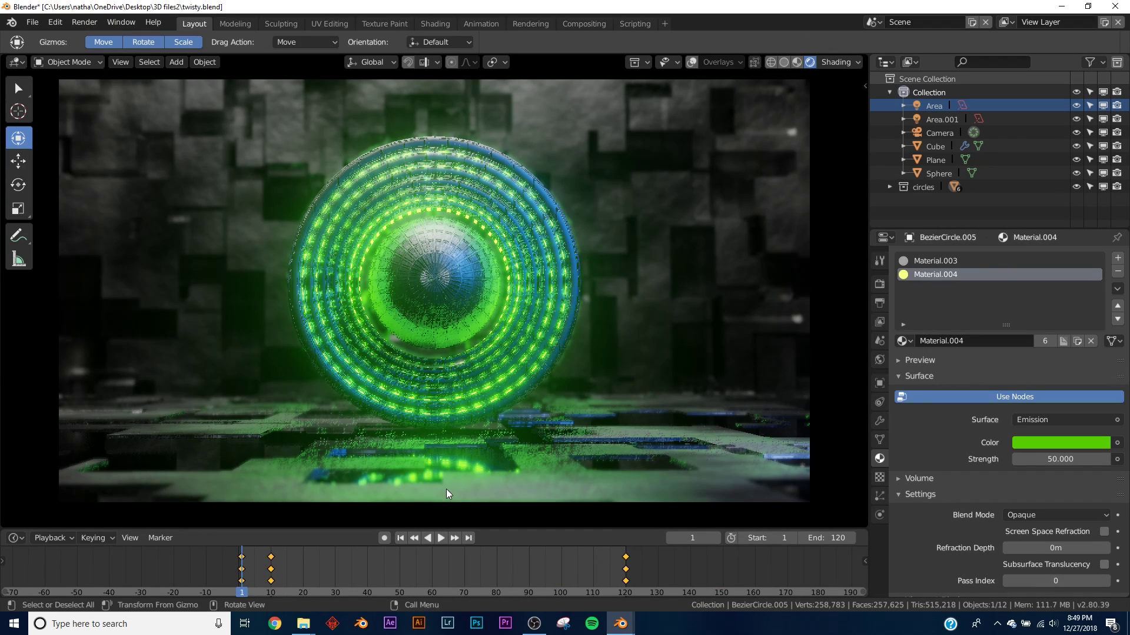
- Play the spinning glowing-ring animation, then stop it and rewind to frame 1
left_click(440, 538)
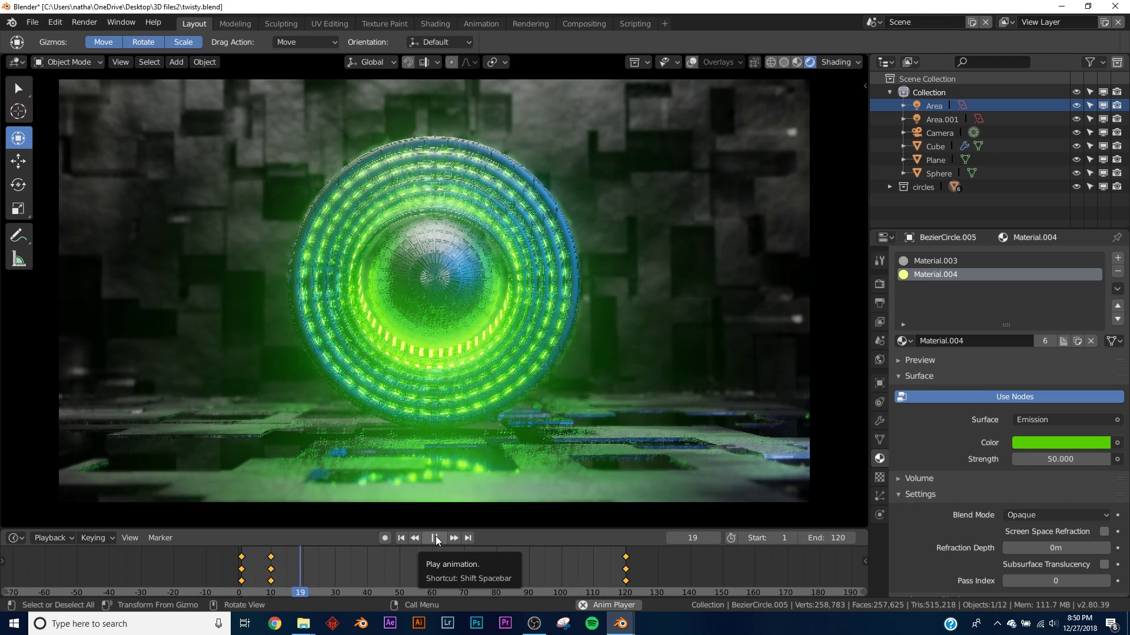
left_click(435, 537)
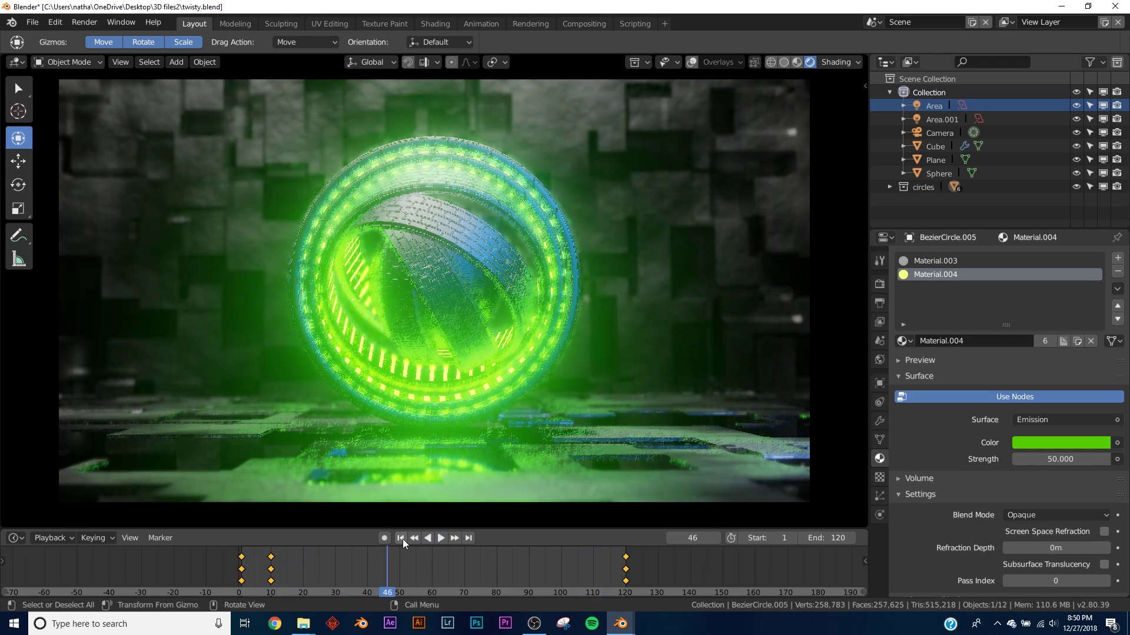
left_click(402, 539)
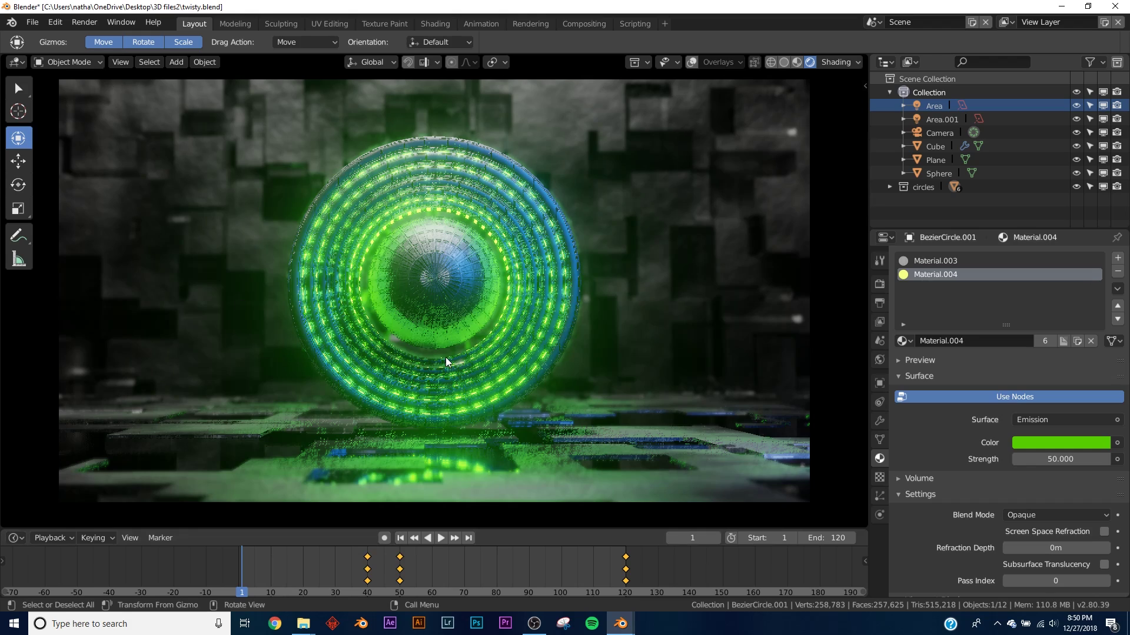
- Select BezierCircle, orbit the rings, enable overlays, view through the camera and play
left_click(563, 292)
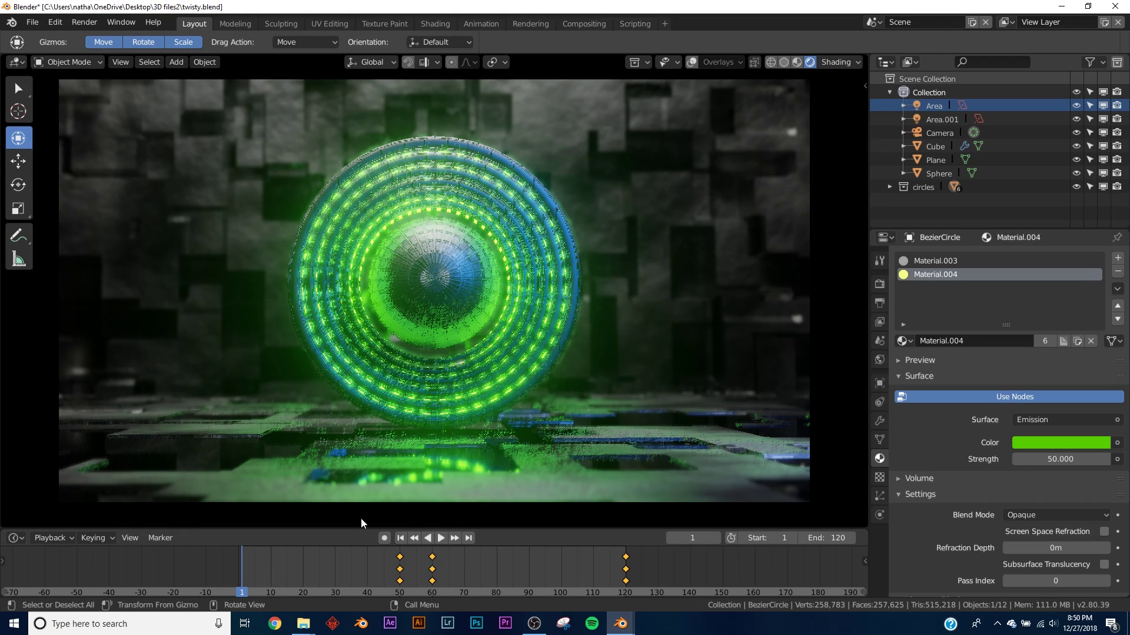
middle_click_drag(626, 220, 541, 294)
middle_click_drag(592, 424, 520, 151)
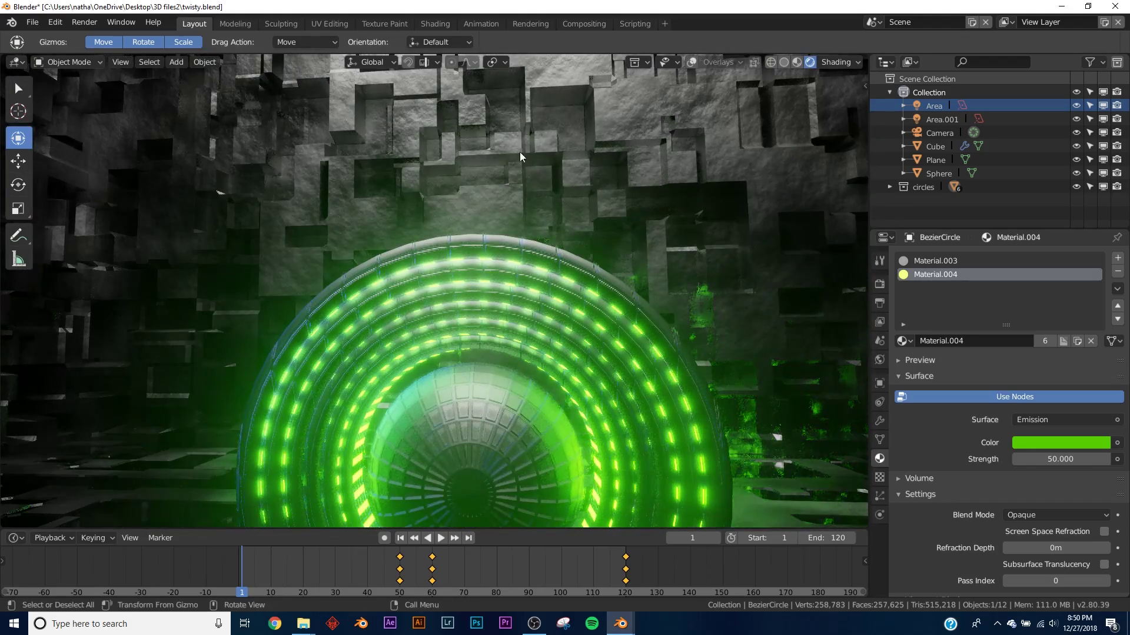
left_click(692, 62)
middle_click_drag(613, 132, 349, 157)
middle_click_drag(476, 256, 385, 282)
key("KP_0")
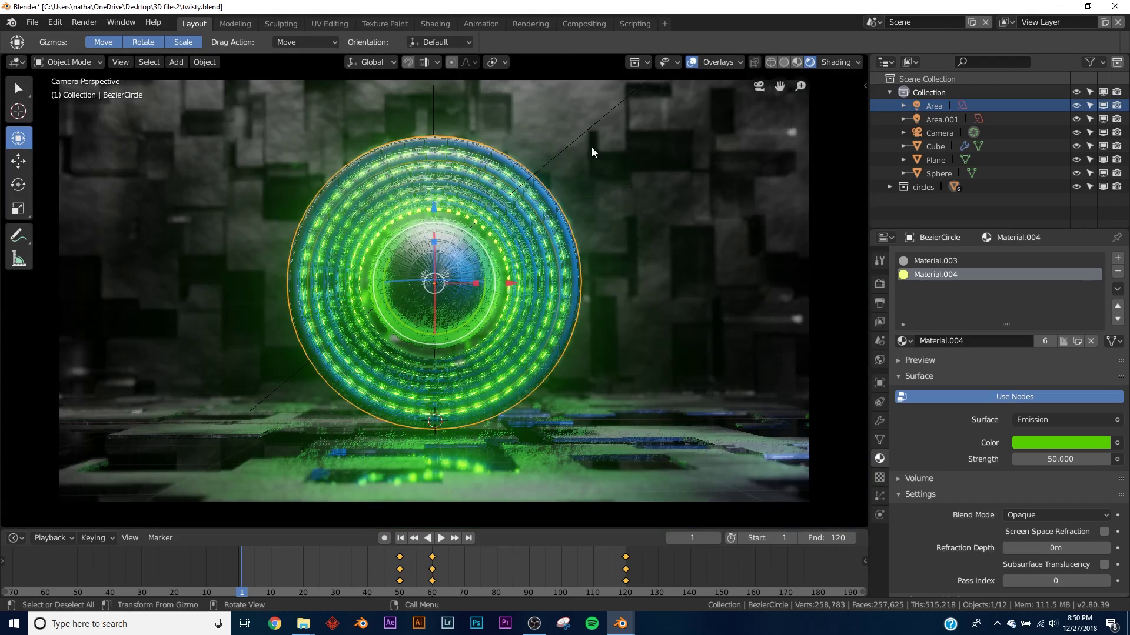
key("space")
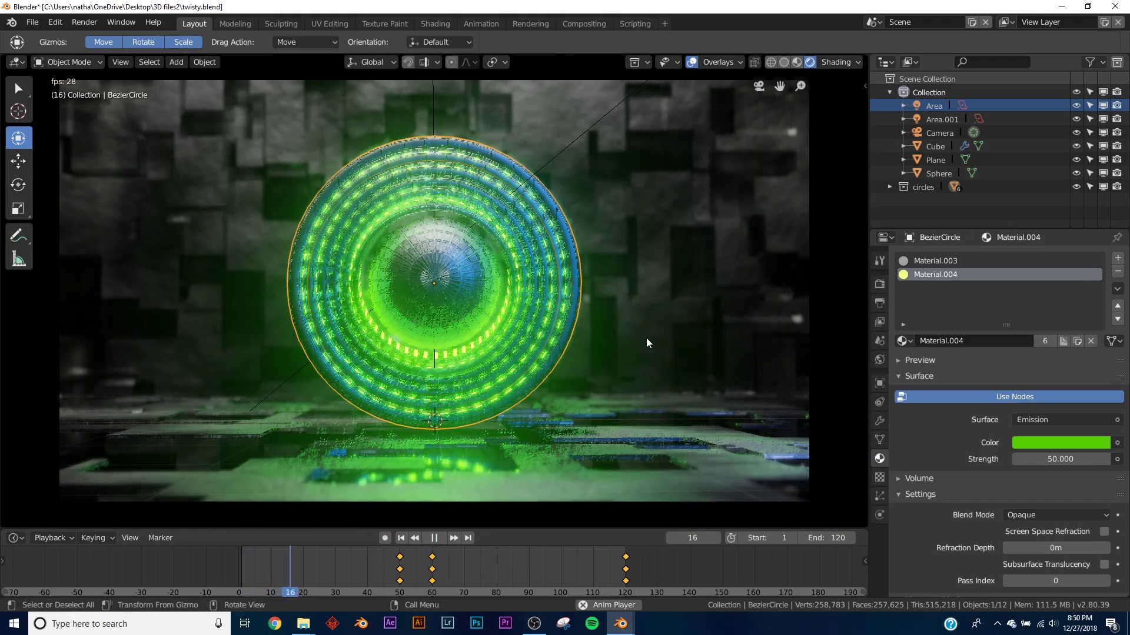
- Set Material.004's Emission Color to cyan, then stop playback at frame 1
left_click(1061, 442)
left_click(1045, 330)
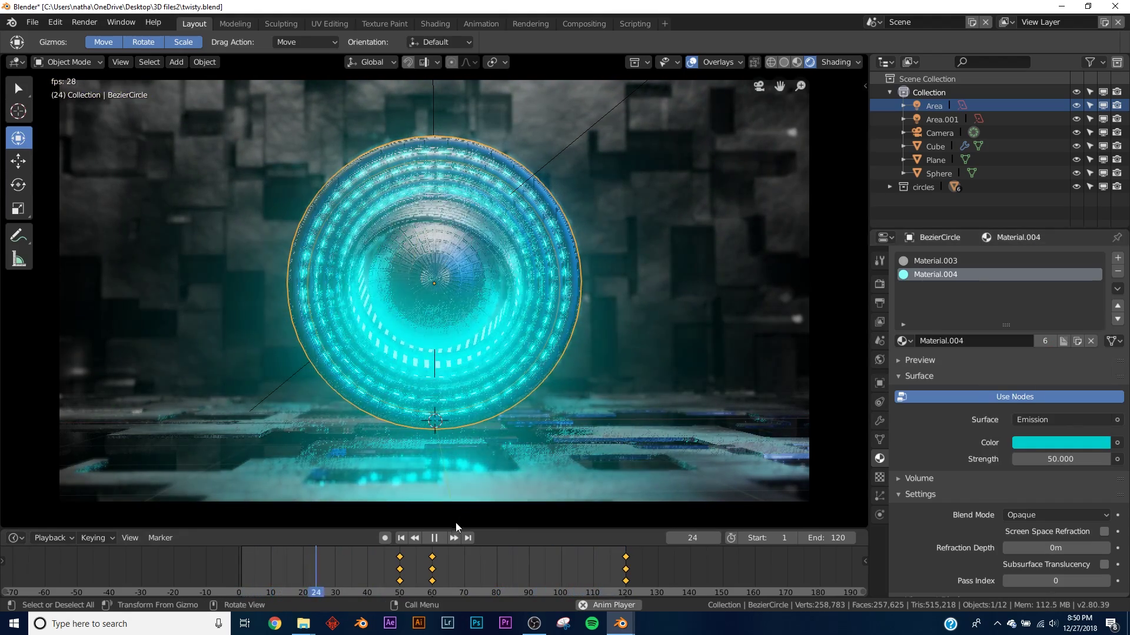
left_click(434, 538)
left_click(400, 538)
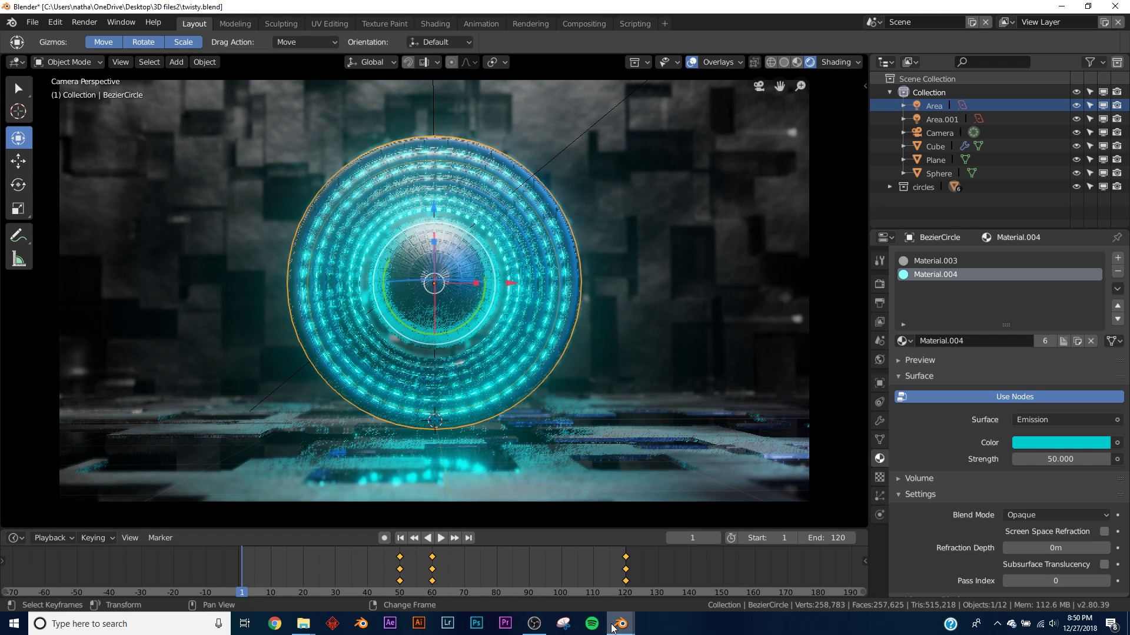
- In the empty window, add a Bezier circle and rotate it 90° about X
mouse_move(614, 627)
left_click(687, 580)
key("shift+a")
mouse_move(534, 275)
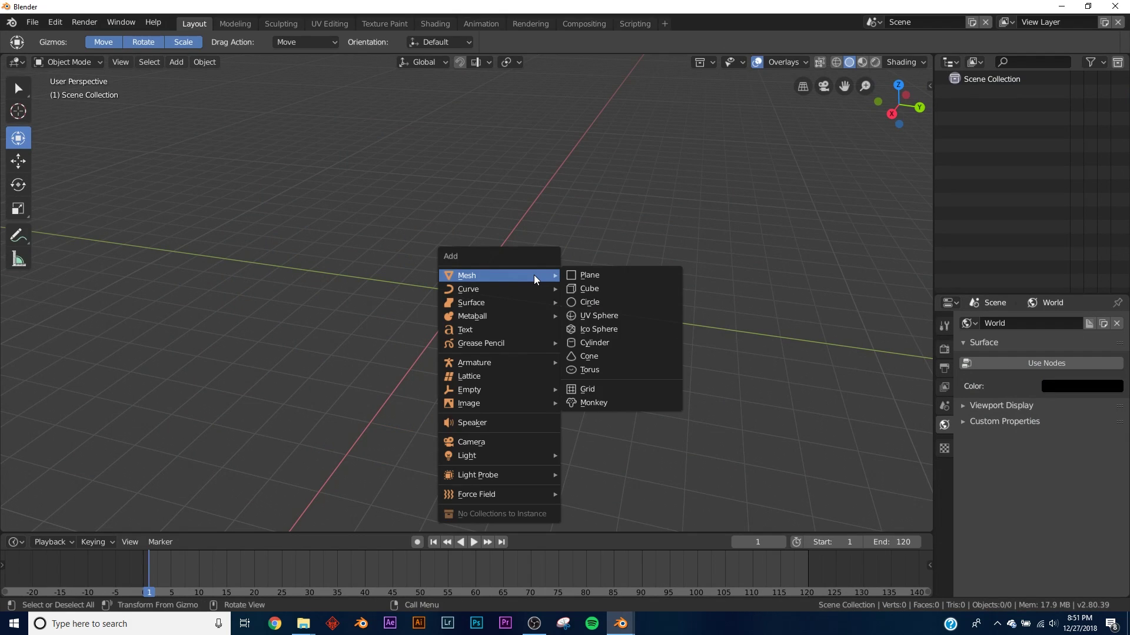
mouse_move(496, 292)
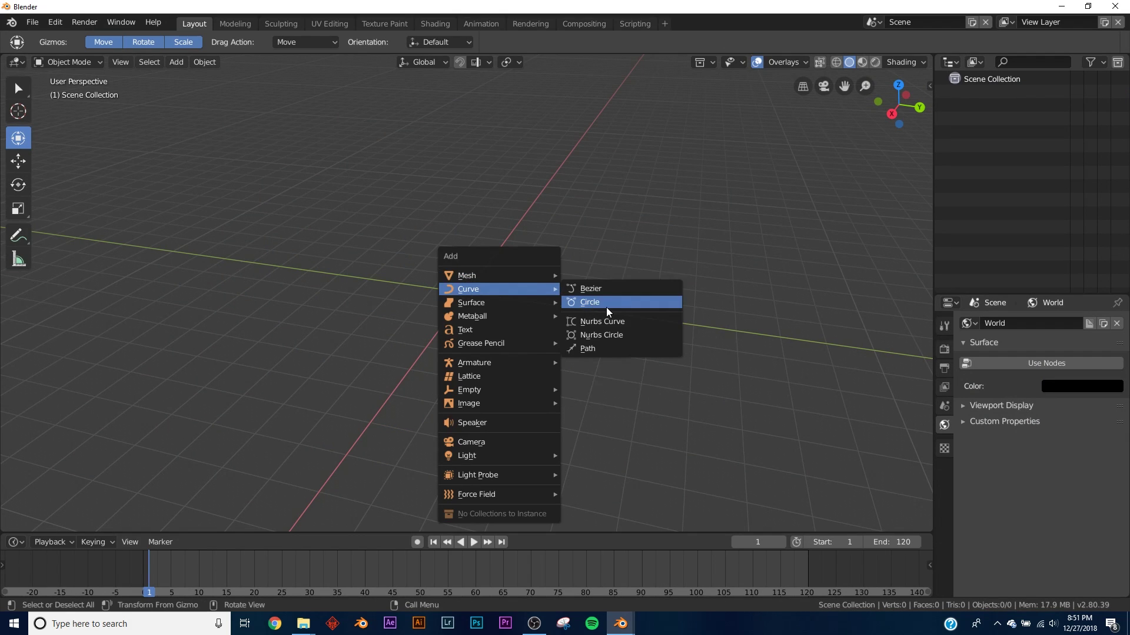
left_click(588, 305)
key("r")
key("x")
key("9")
key("0")
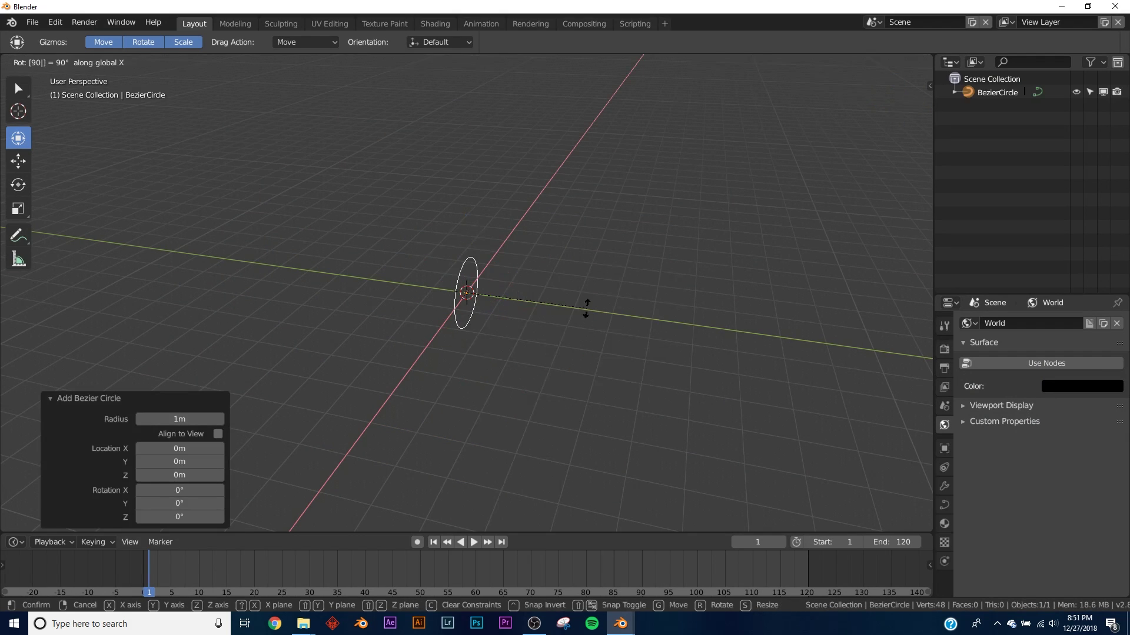
key("Return")
- Give the circle Full fill mode, 0.38m extrude and 0.05m bevel depth
middle_click_drag(526, 356, 655, 308)
left_click(944, 504)
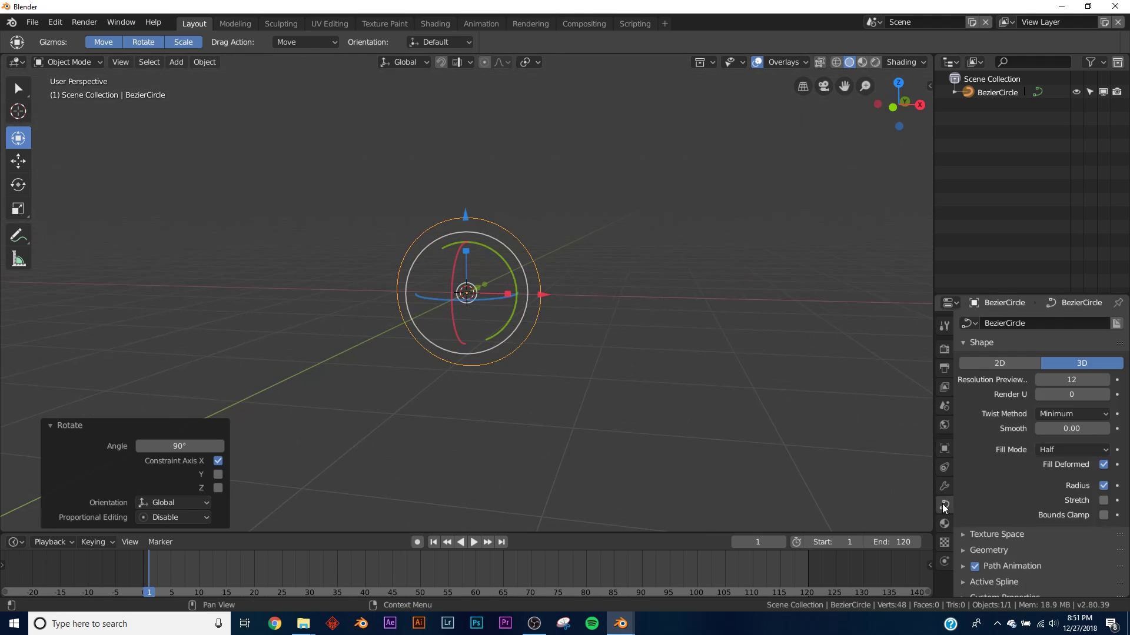
left_click(1063, 450)
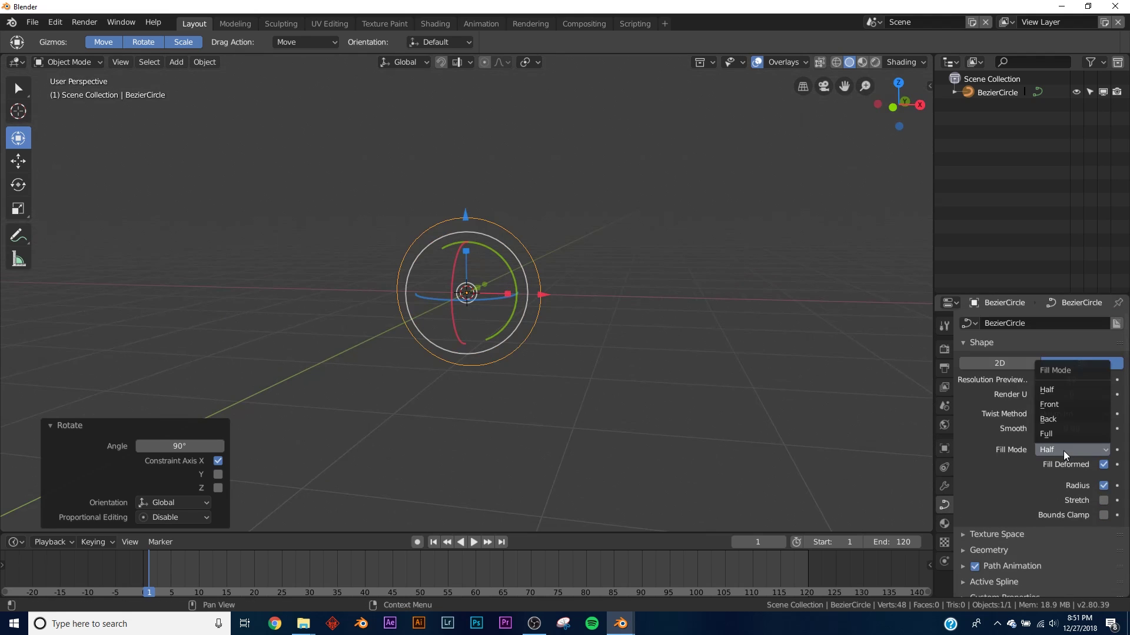
left_click(1062, 436)
scroll(1018, 504, "down", 4)
left_click(1008, 467)
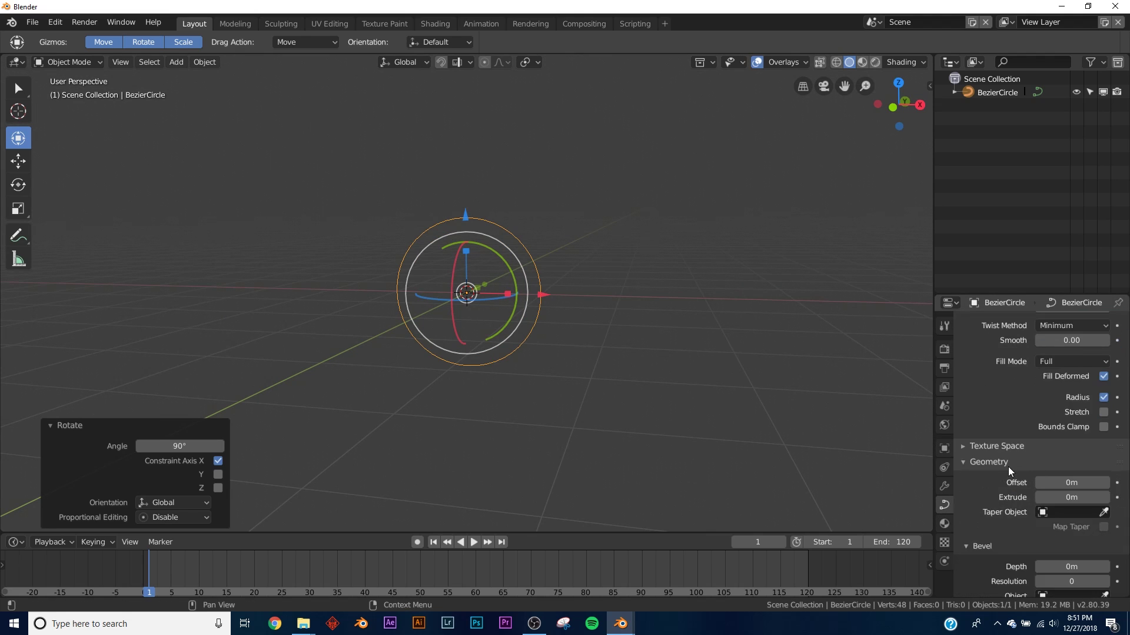
scroll(1028, 471, "down", 3)
mouse_move(1059, 427)
left_mouse_down()
mouse_move(1094, 427)
mouse_move(1069, 439)
left_mouse_up()
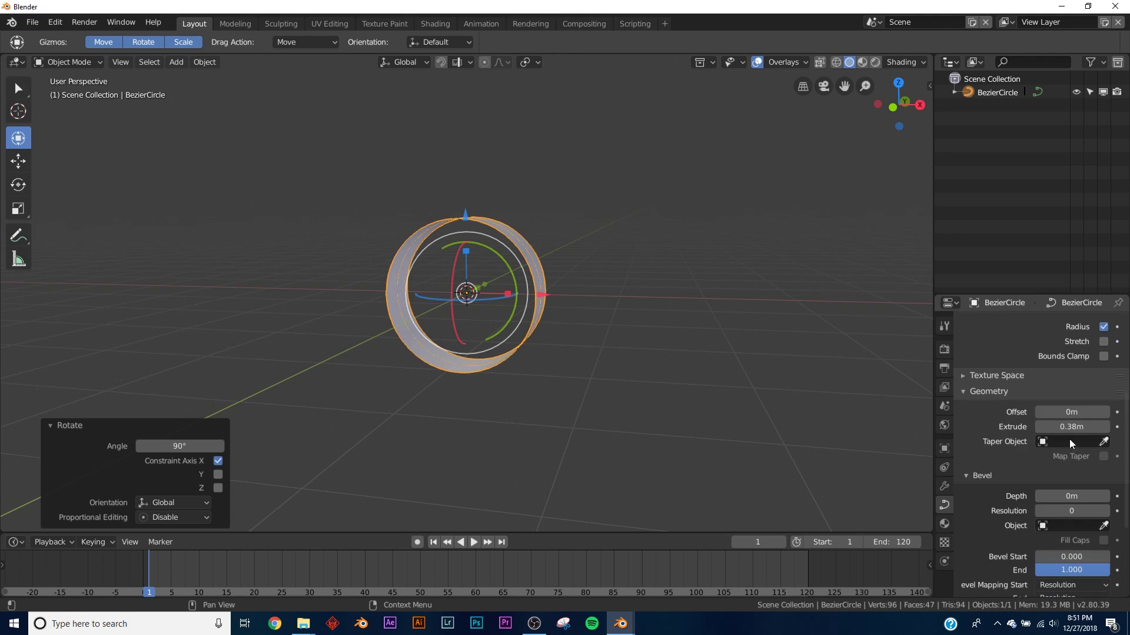
left_click_drag(1062, 492, 1112, 496)
scroll(570, 359, "up", 3)
middle_click_drag(569, 359, 575, 329)
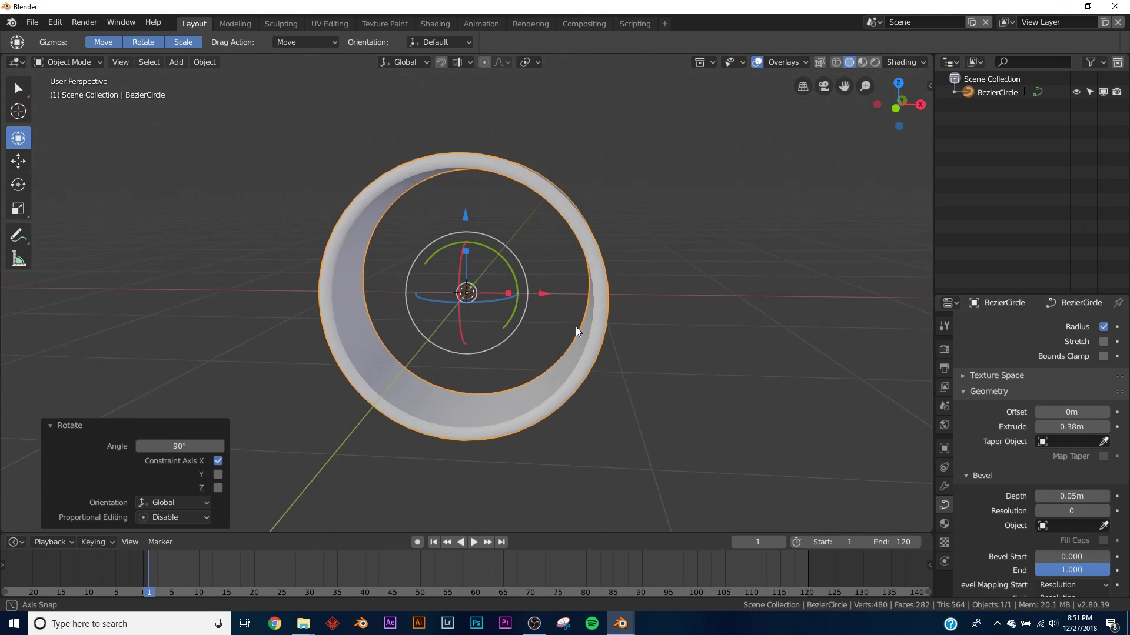
- Duplicate the ring and scale the copies down into nested concentric rings
key("shift+d")
key("Escape")
key("s")
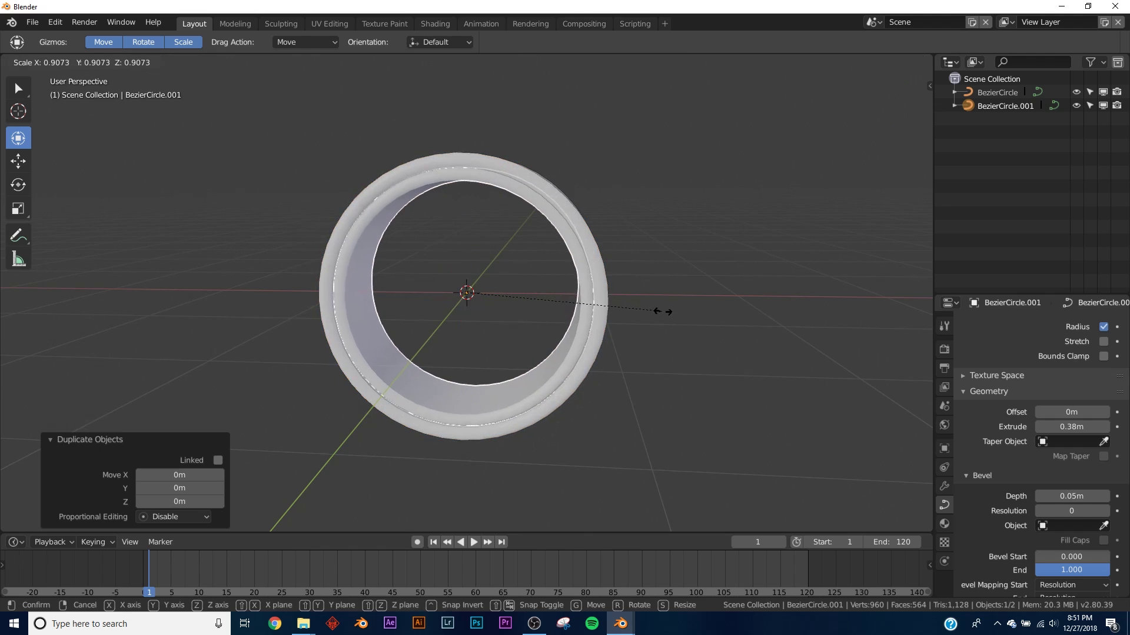
left_click(663, 313)
key("shift+d")
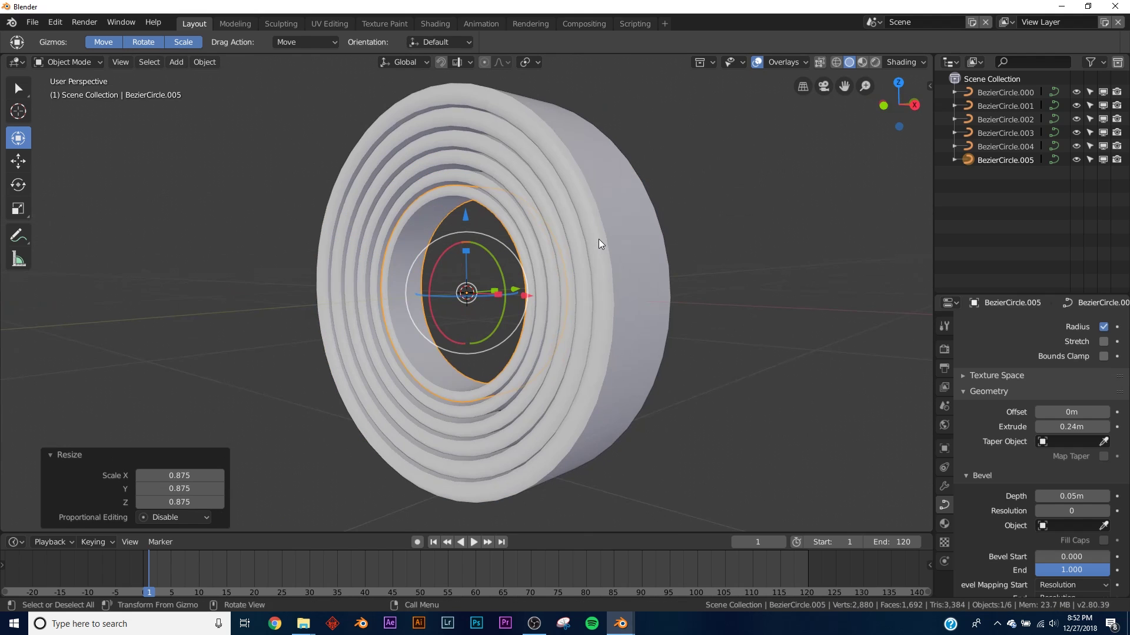
middle_click_drag(599, 240, 587, 214)
- Set Preferences > Editing > New F-Curve Defaults interpolation to Bezier and close Preferences
left_click(54, 23)
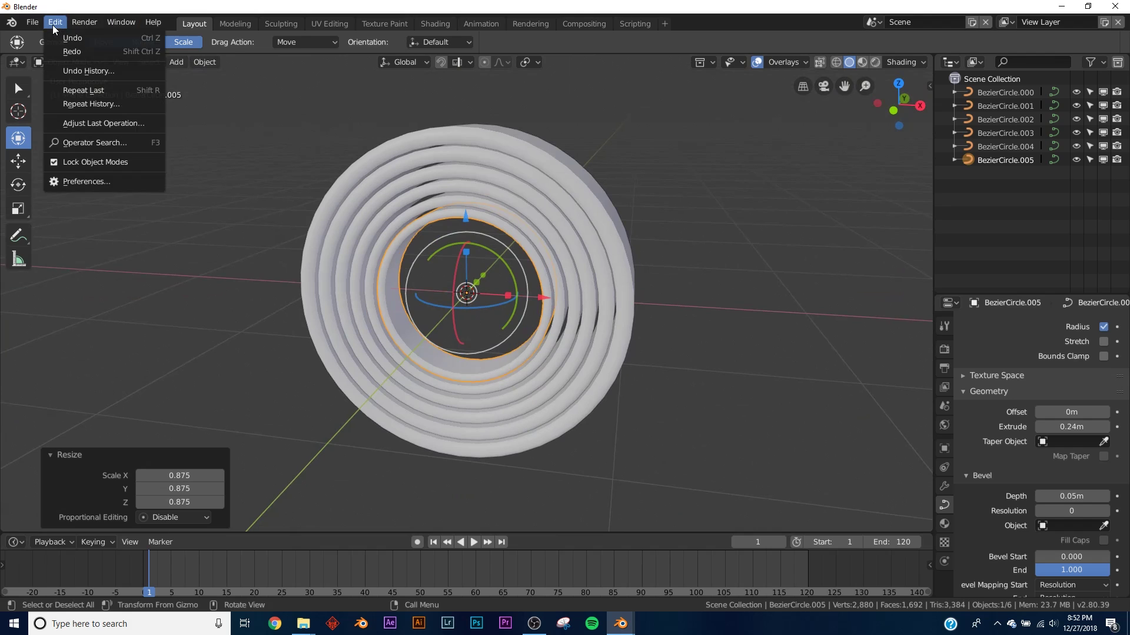
left_click(89, 180)
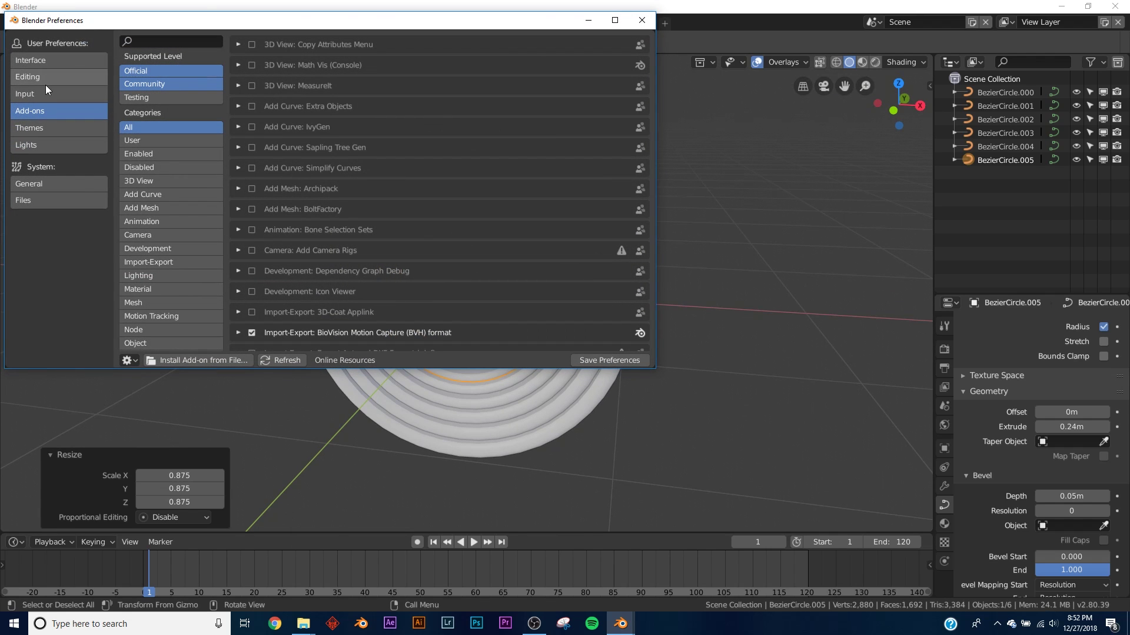
left_click(49, 79)
left_click(478, 153)
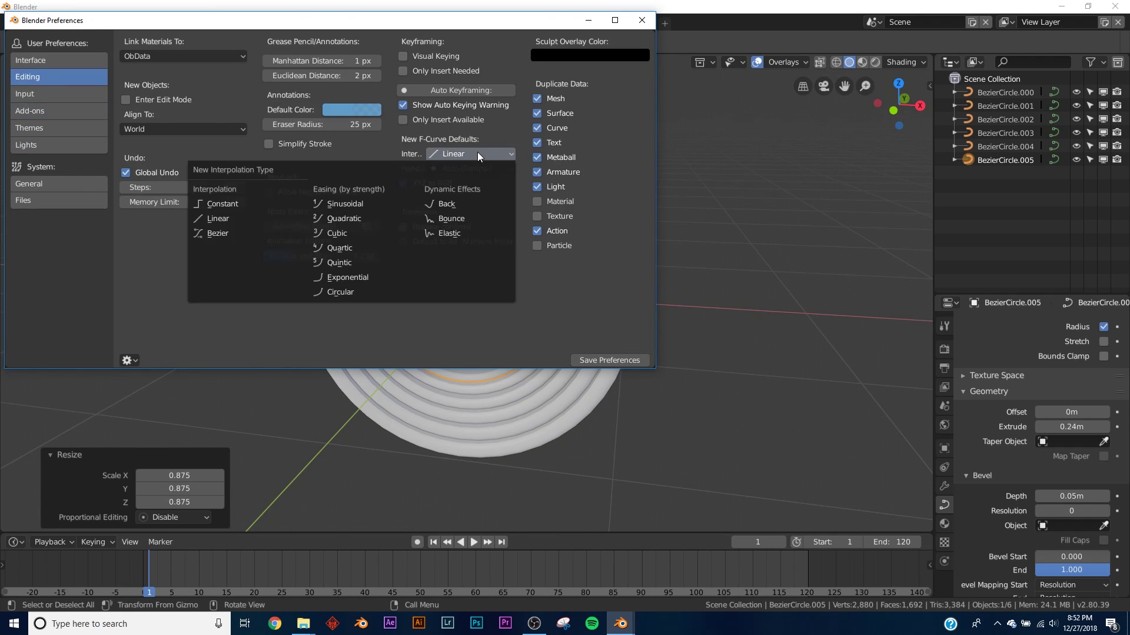
left_click(246, 236)
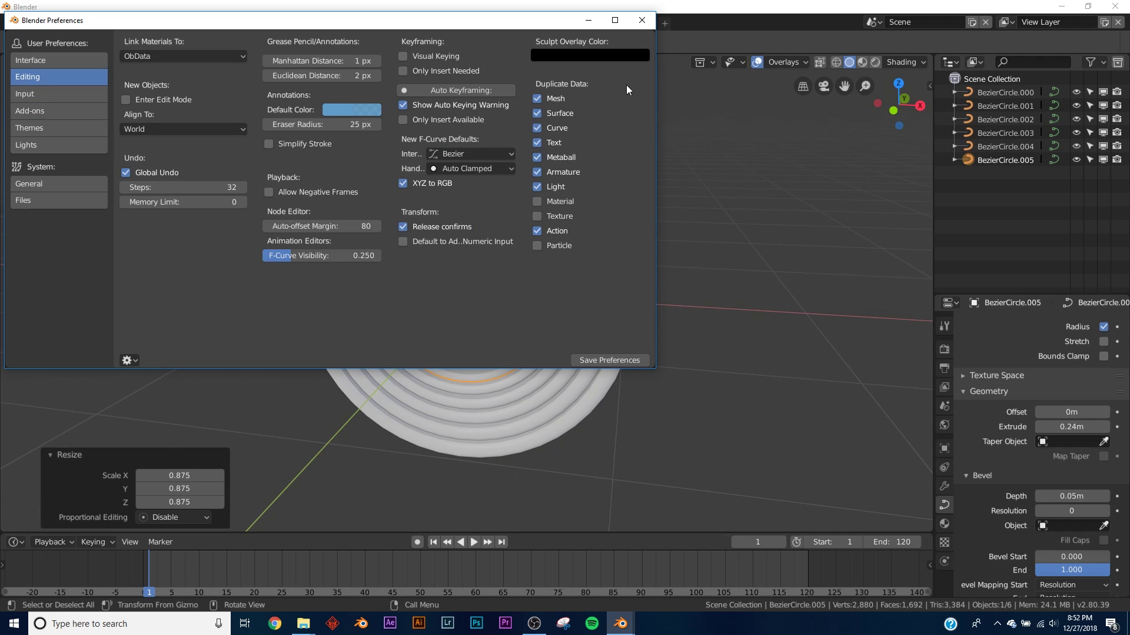
left_click(641, 21)
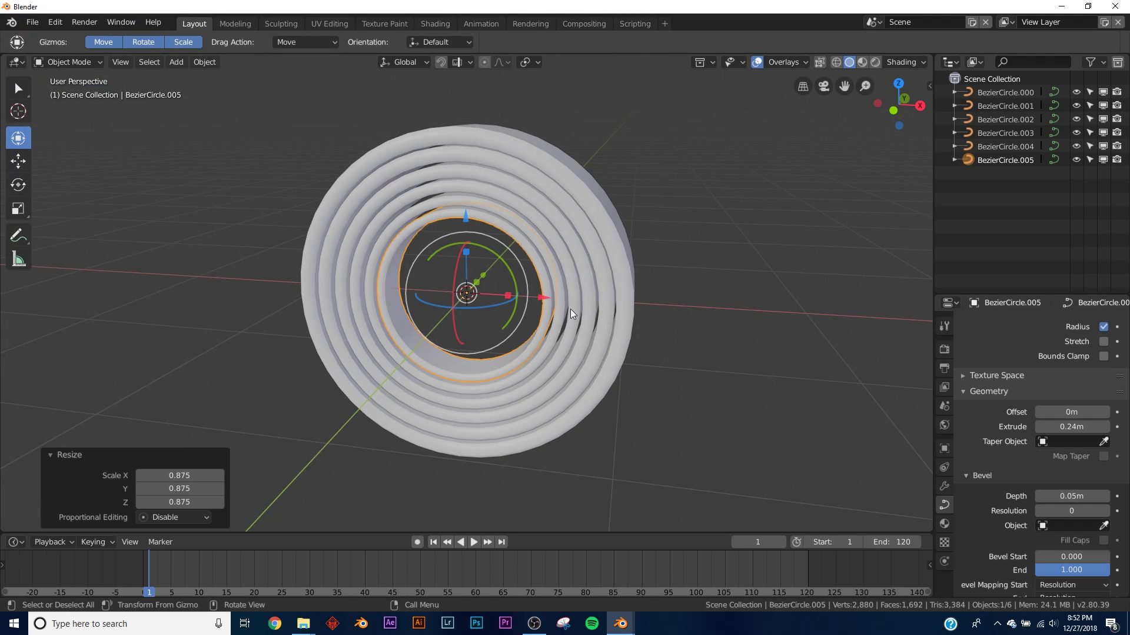
- Try tilting the ring's X rotation to 97.5°, then revert it to 90°
middle_click_drag(570, 309, 616, 287)
scroll(592, 280, "up", 2)
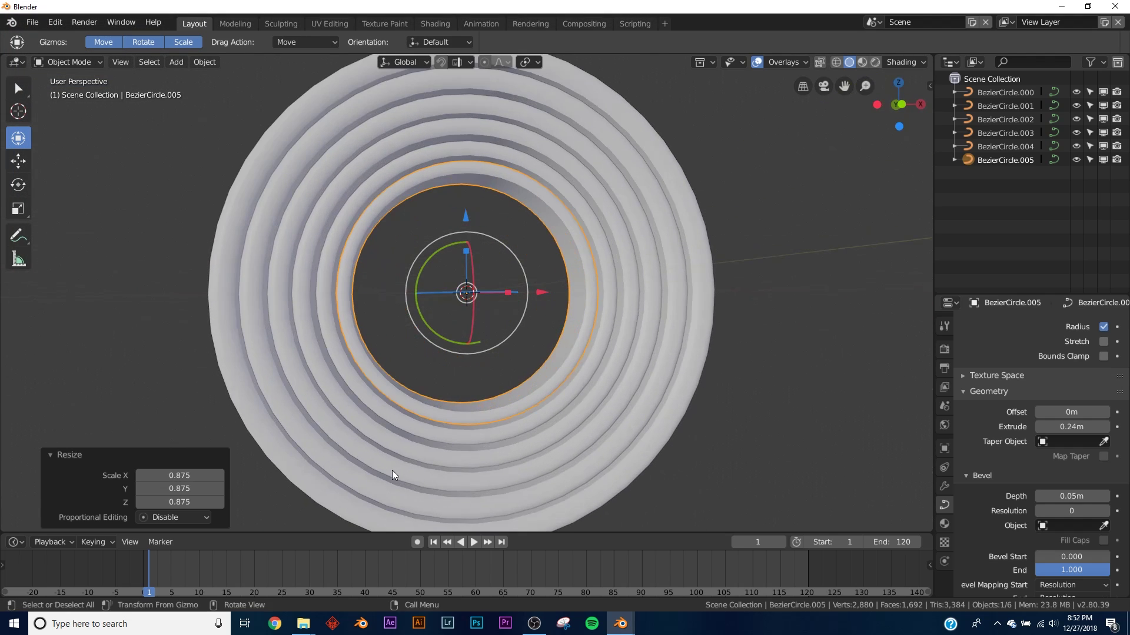
left_click(944, 449)
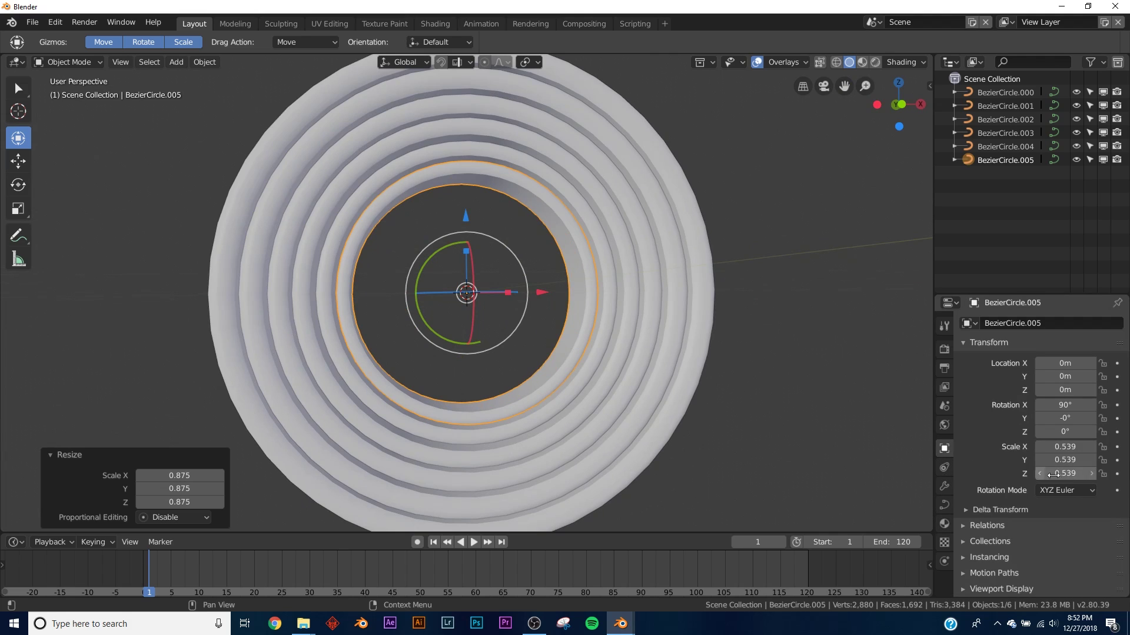
mouse_move(1065, 405)
left_mouse_down()
mouse_move(1089, 405)
mouse_move(1065, 405)
left_mouse_up()
middle_click_drag(589, 283, 576, 275)
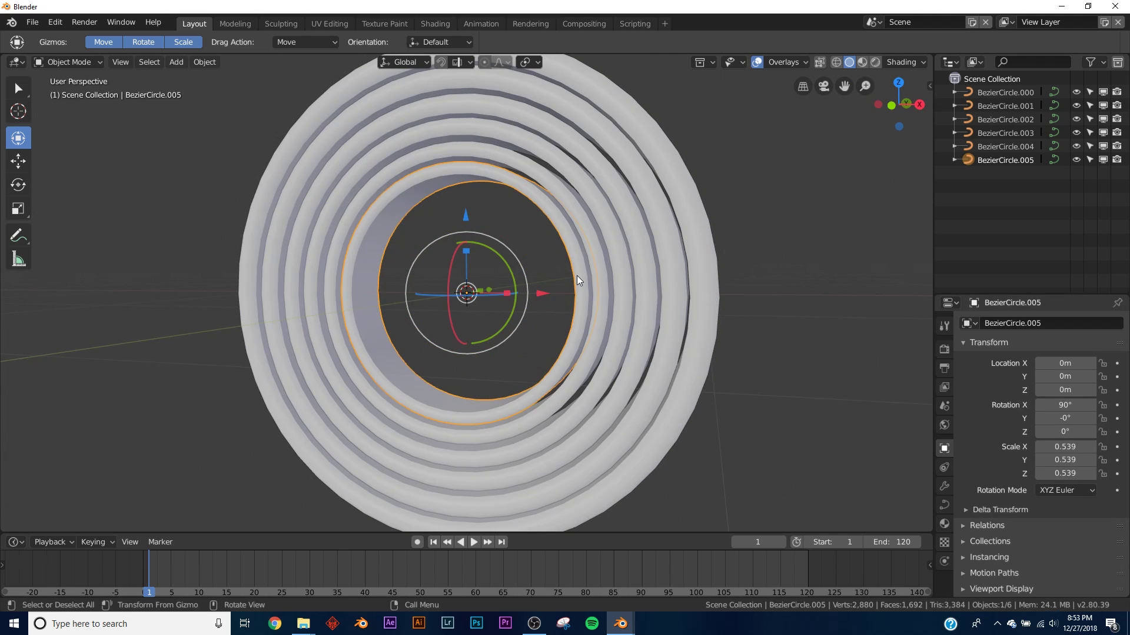
left_click_drag(1065, 405, 1000, 405)
key("ctrl+z")
- Convert the ring curve to a mesh, then select all its geometry in Edit Mode
key("F3")
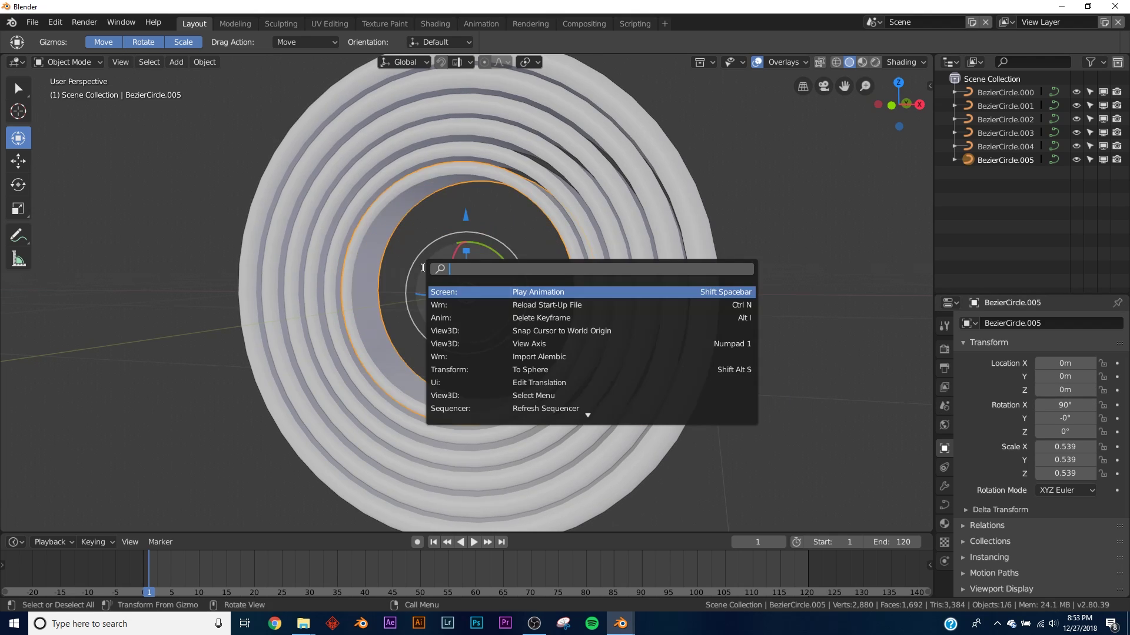
type("con")
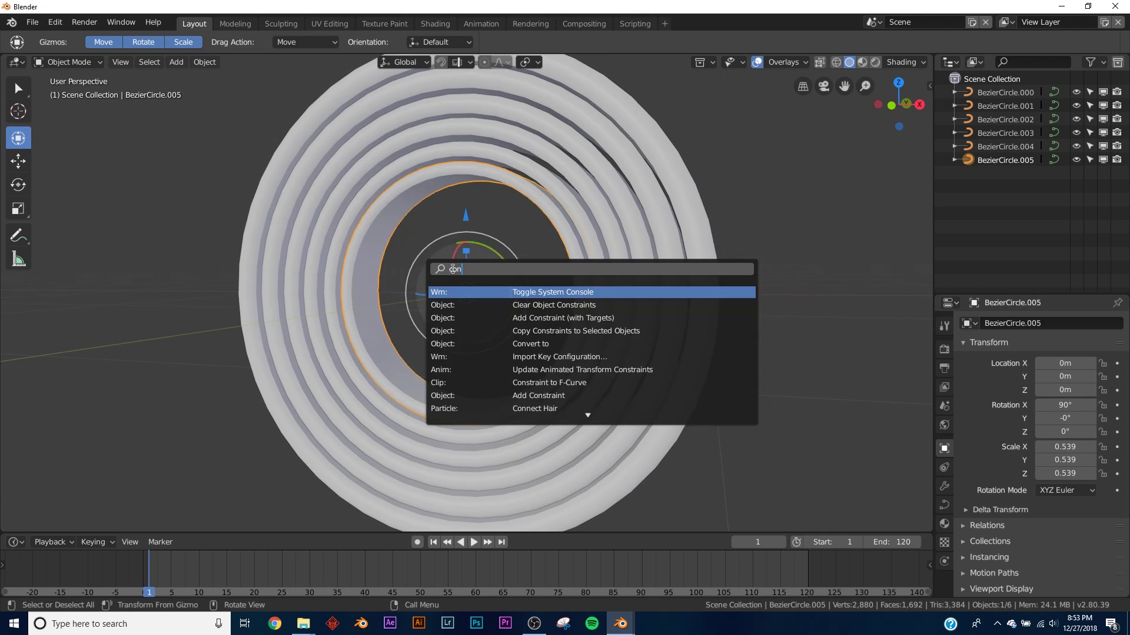
type("v")
left_click(525, 294)
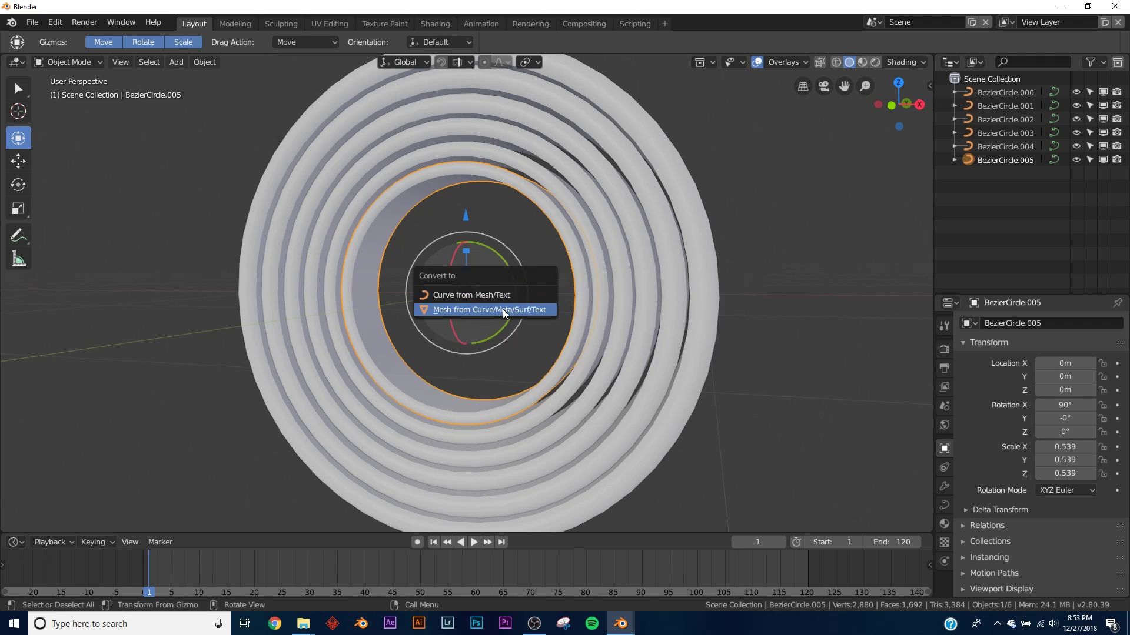
left_click(502, 309)
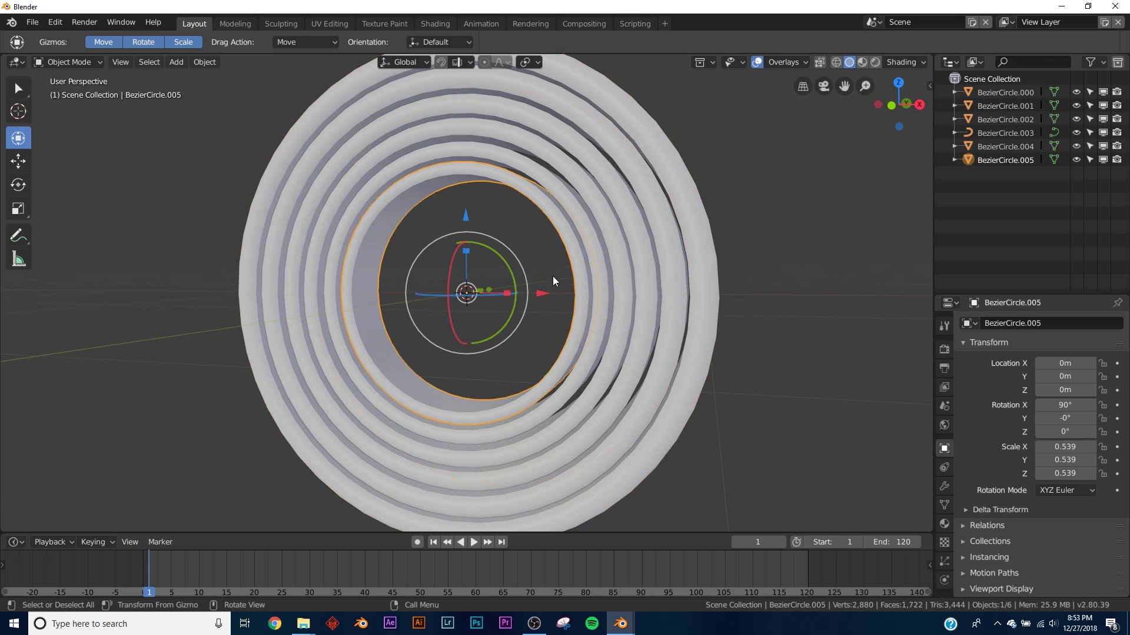
key("Tab")
key("a")
key("Tab")
key("Tab")
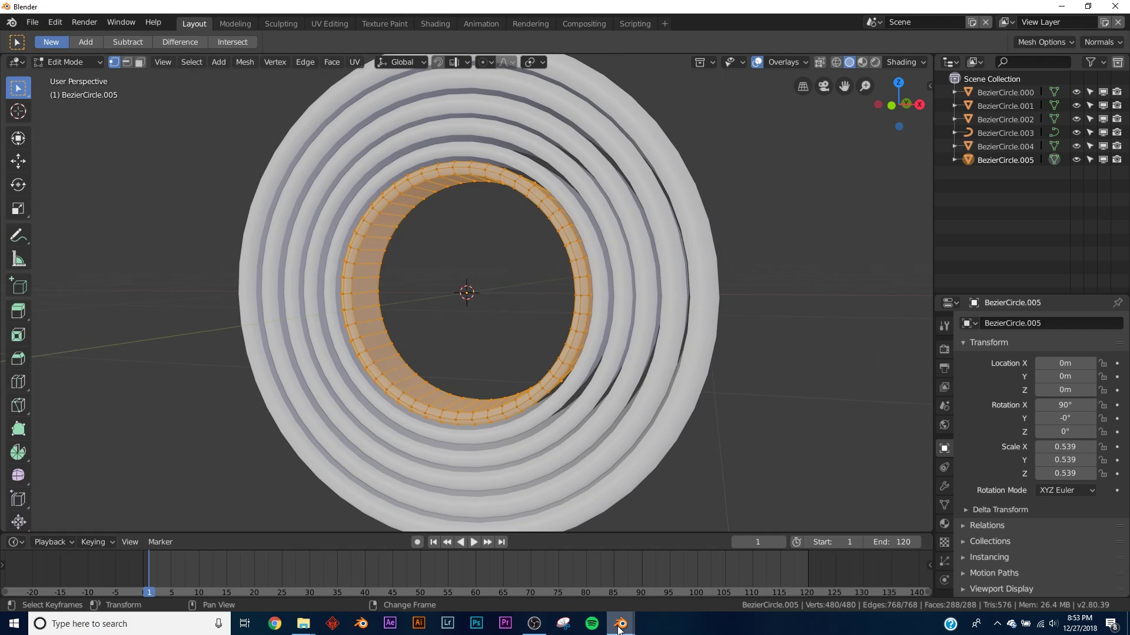
- In the twisty.blend window, scrub the demo to frame 46, then play and stop it
mouse_move(619, 630)
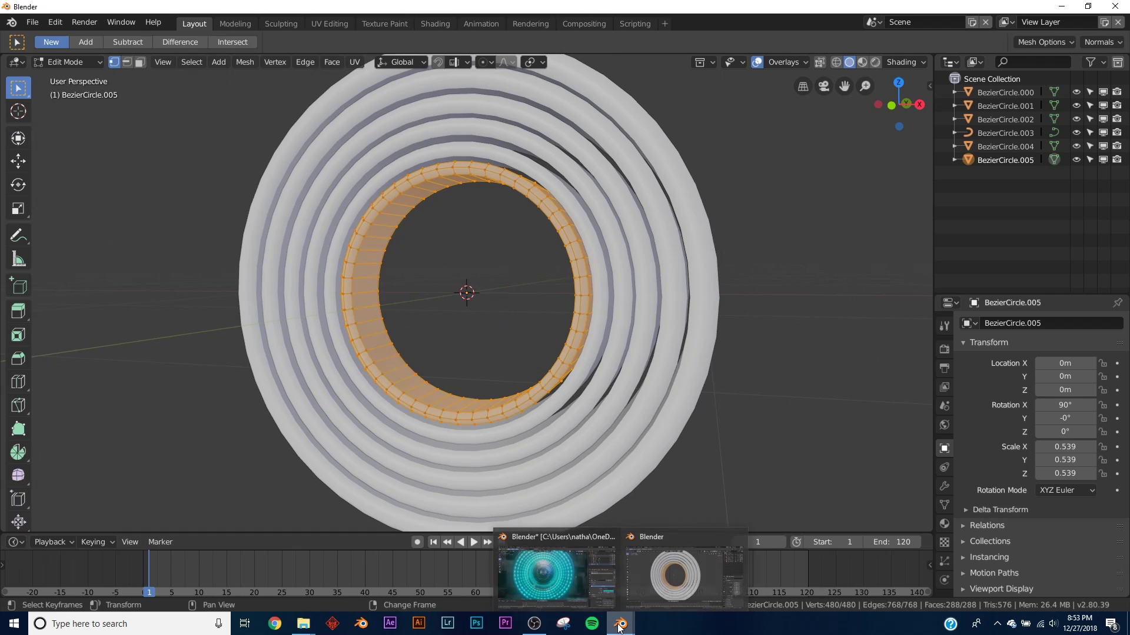
left_click(553, 571)
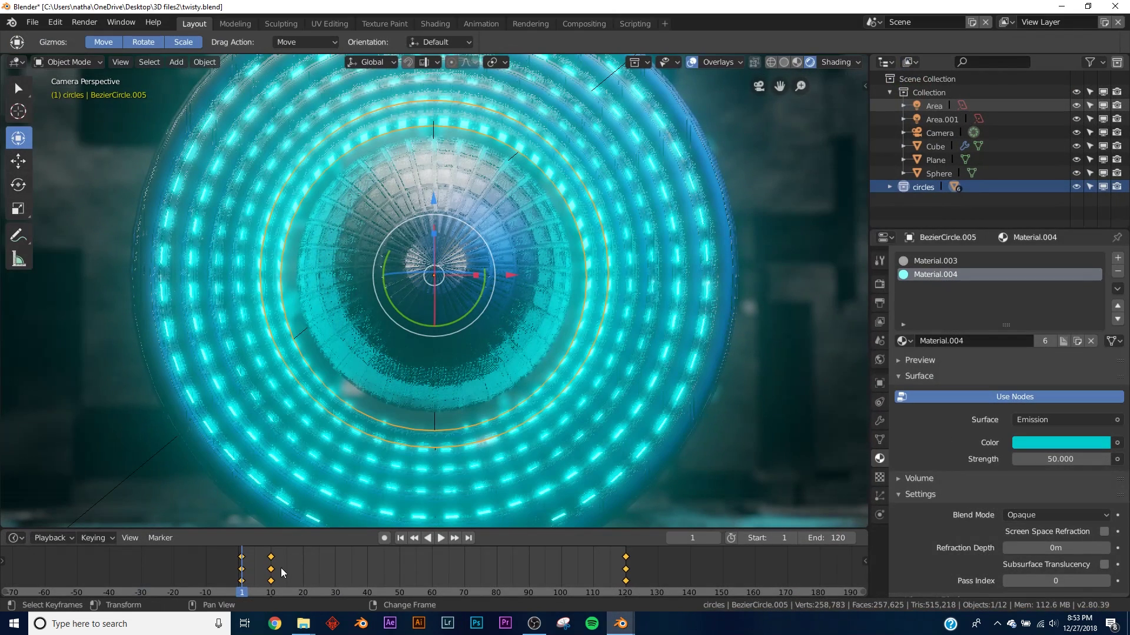
right_click_drag(280, 568, 387, 570)
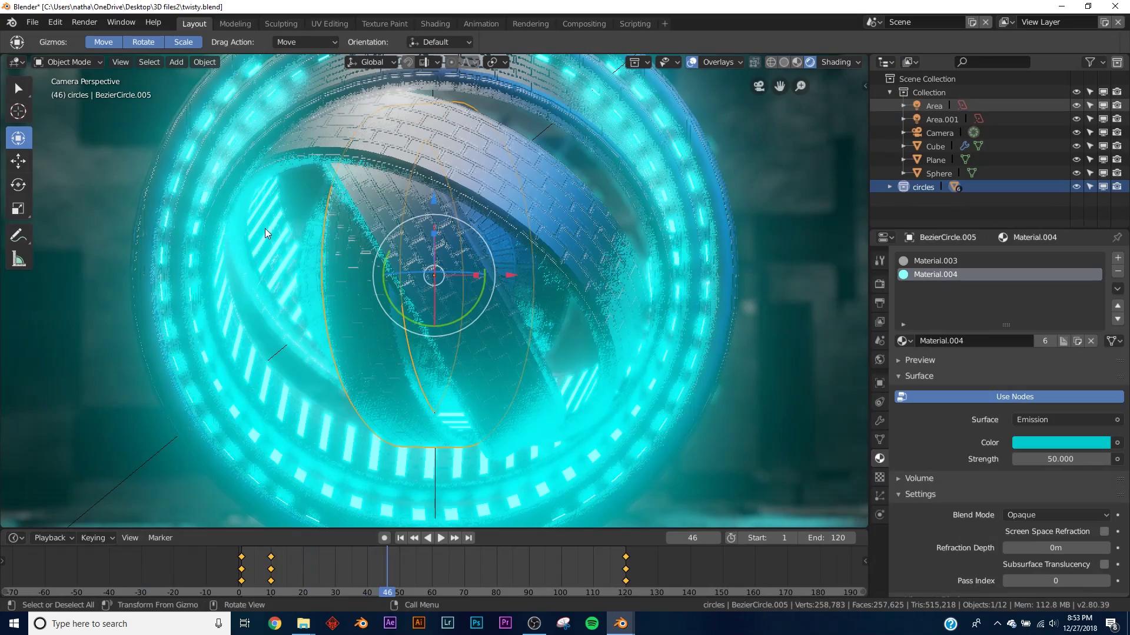
left_click(441, 538)
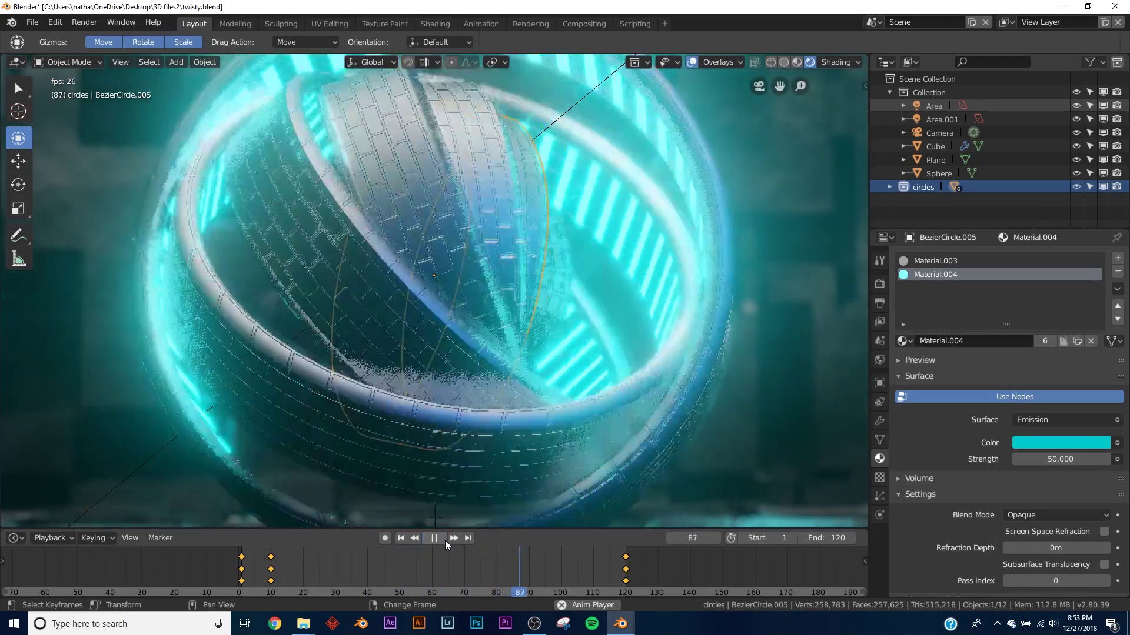
left_click(445, 540)
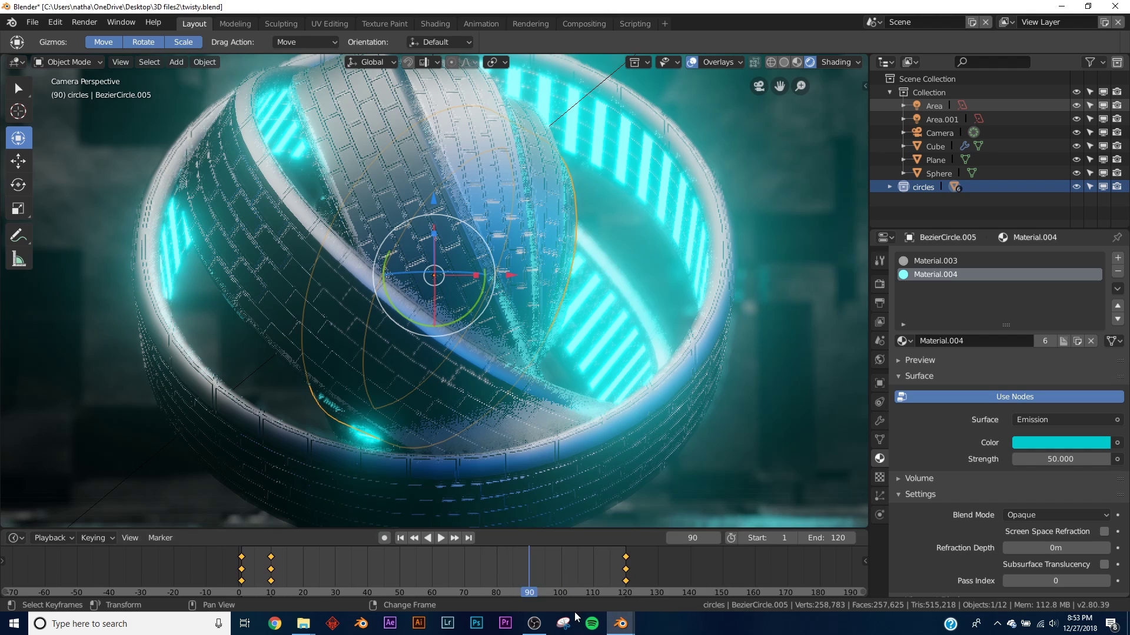
- Back in the white rings file, return BezierCircle.005 to Object Mode and bring up Convert to
mouse_move(619, 630)
left_click(712, 570)
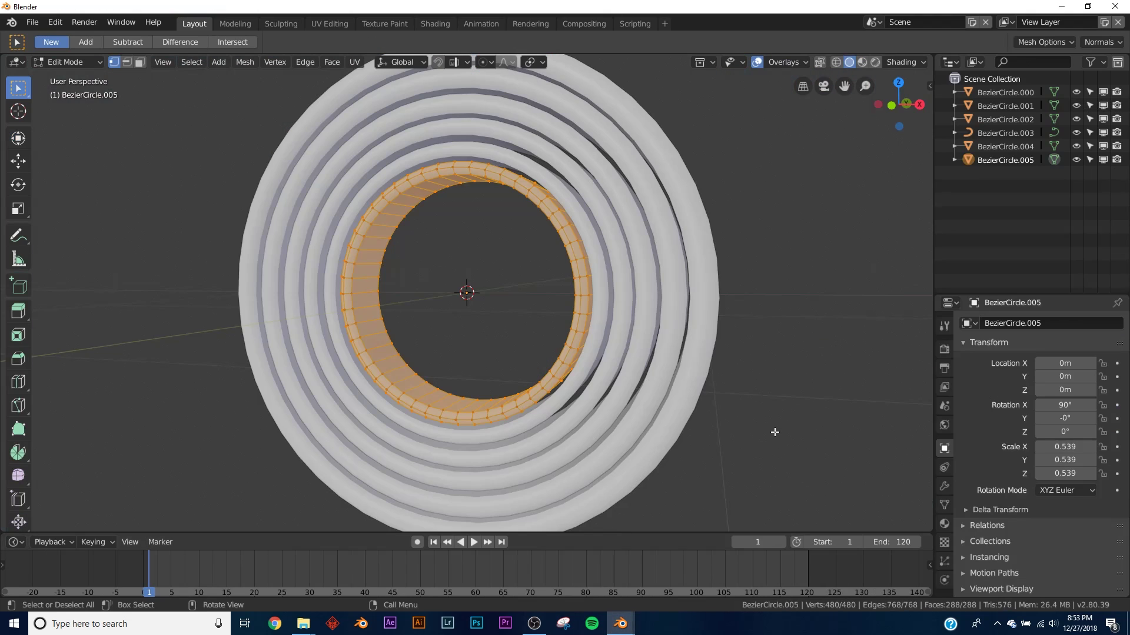
key("Tab")
key("alt+c")
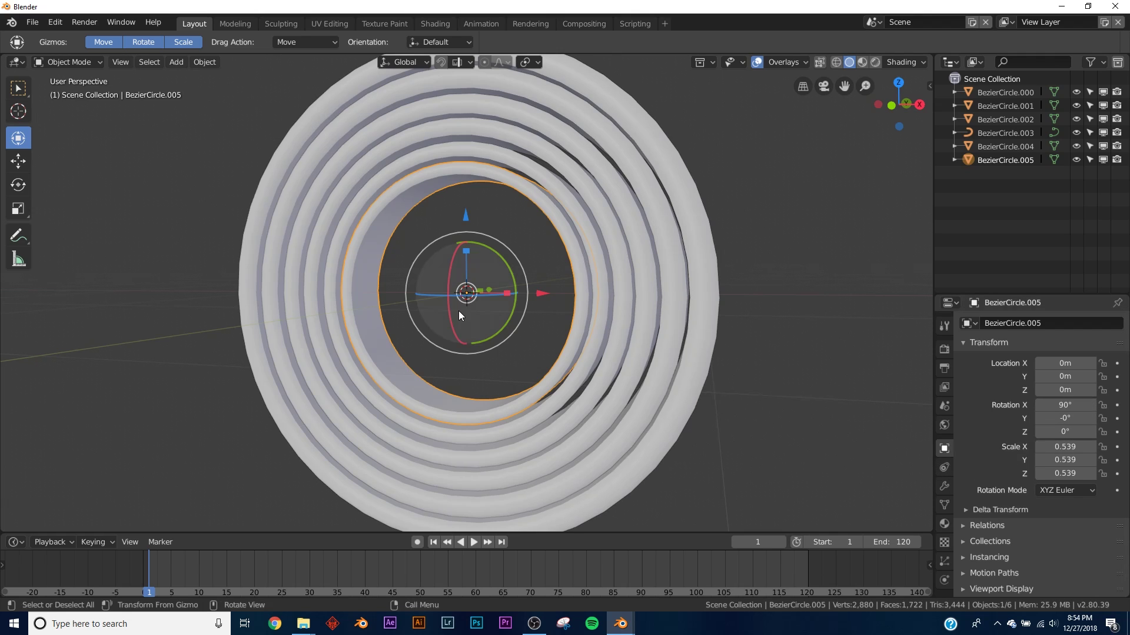
- Try an X rotation of 0°, undo it, then apply the ring's rotation
middle_click_drag(468, 312, 466, 325)
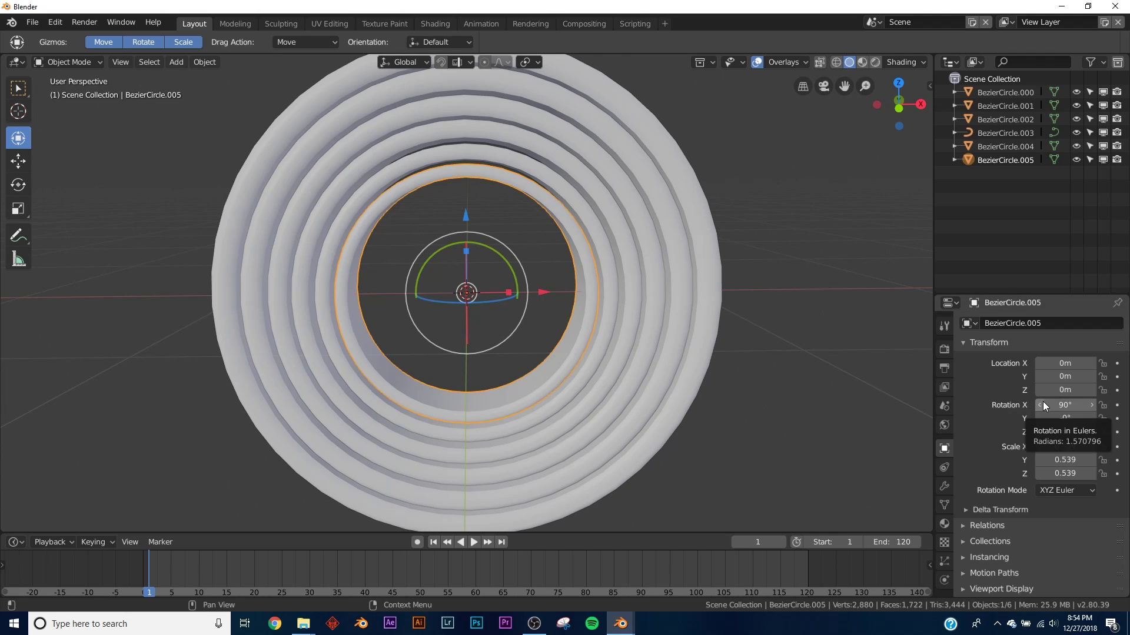
left_click_drag(1043, 406, 1043, 406)
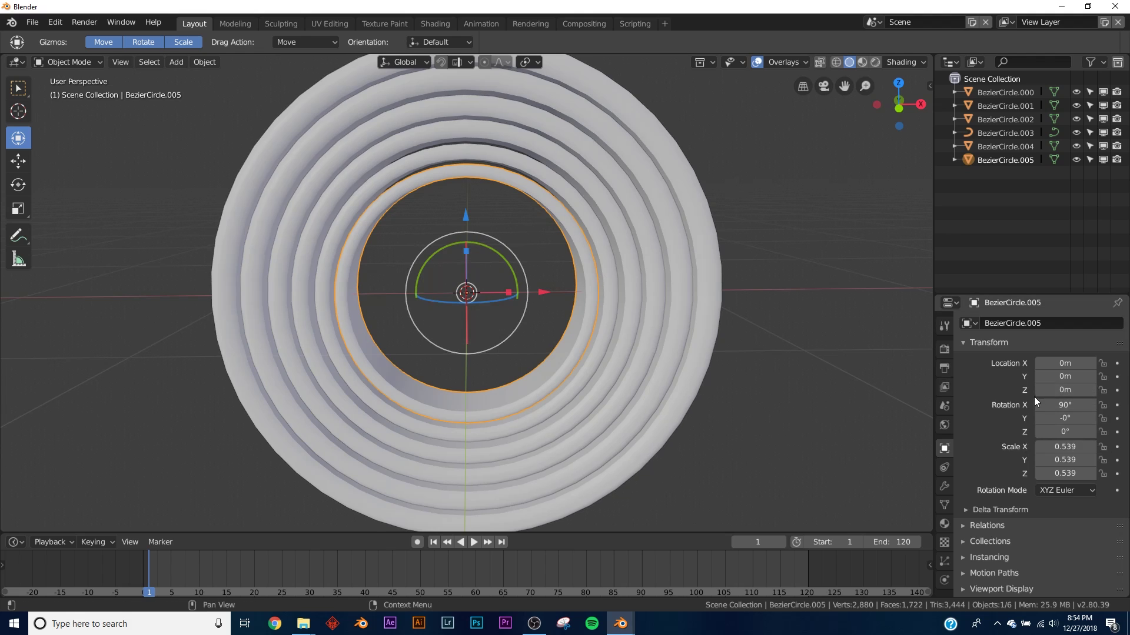
left_click(1065, 405)
type("0")
key("Return")
mouse_move(393, 272)
middle_mouse_down()
mouse_move(447, 223)
mouse_move(535, 306)
mouse_move(412, 277)
middle_mouse_up()
key("ctrl+z")
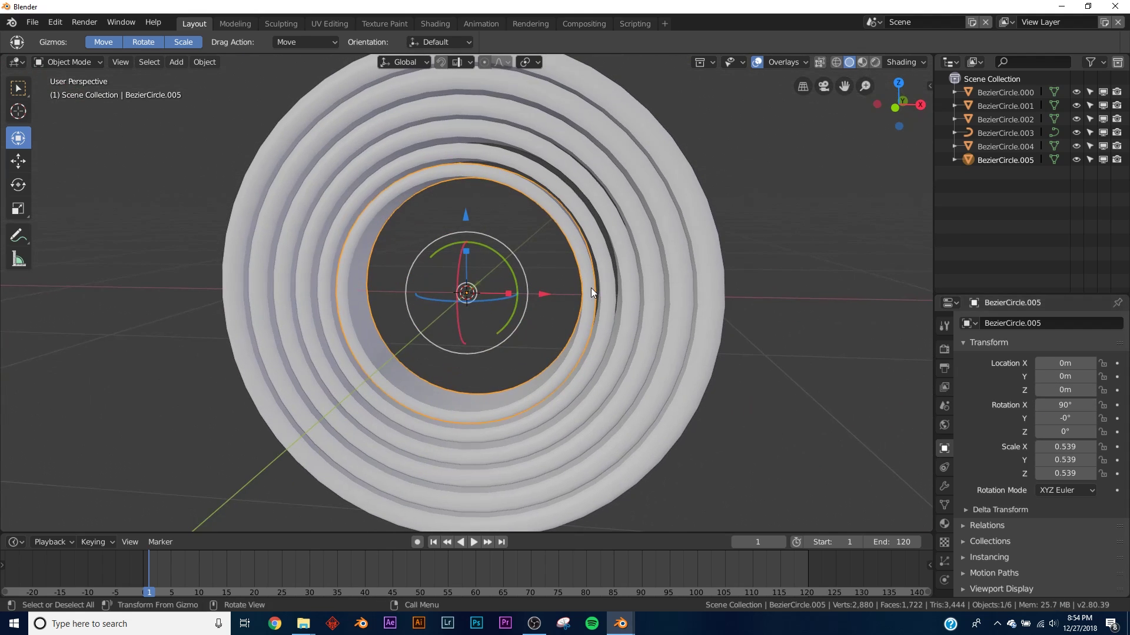
key("ctrl+a")
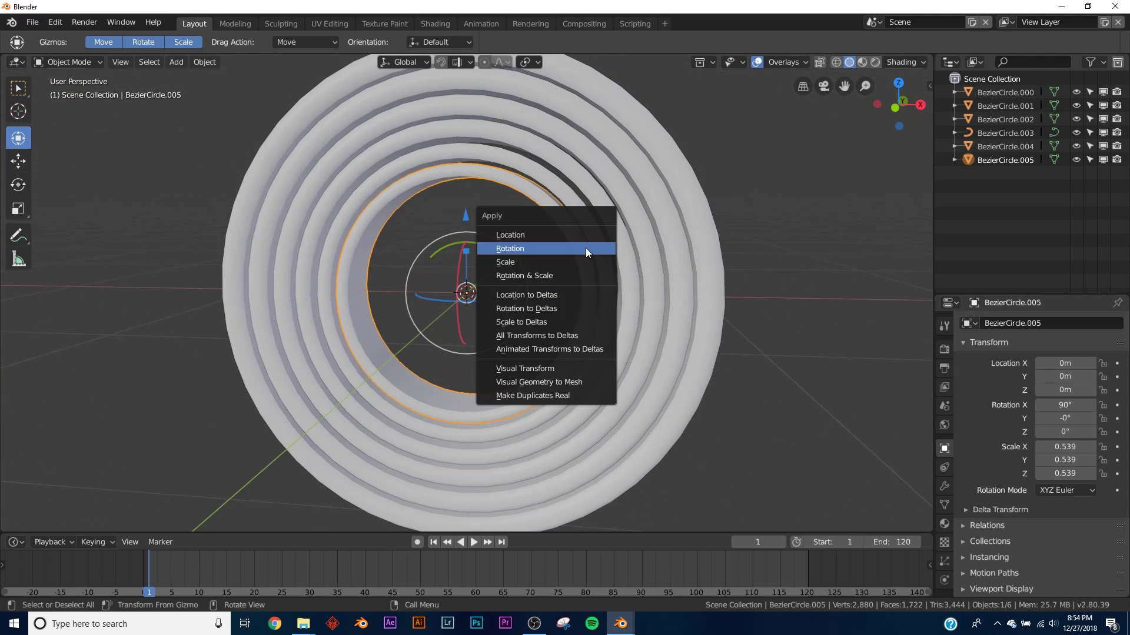
left_click(531, 250)
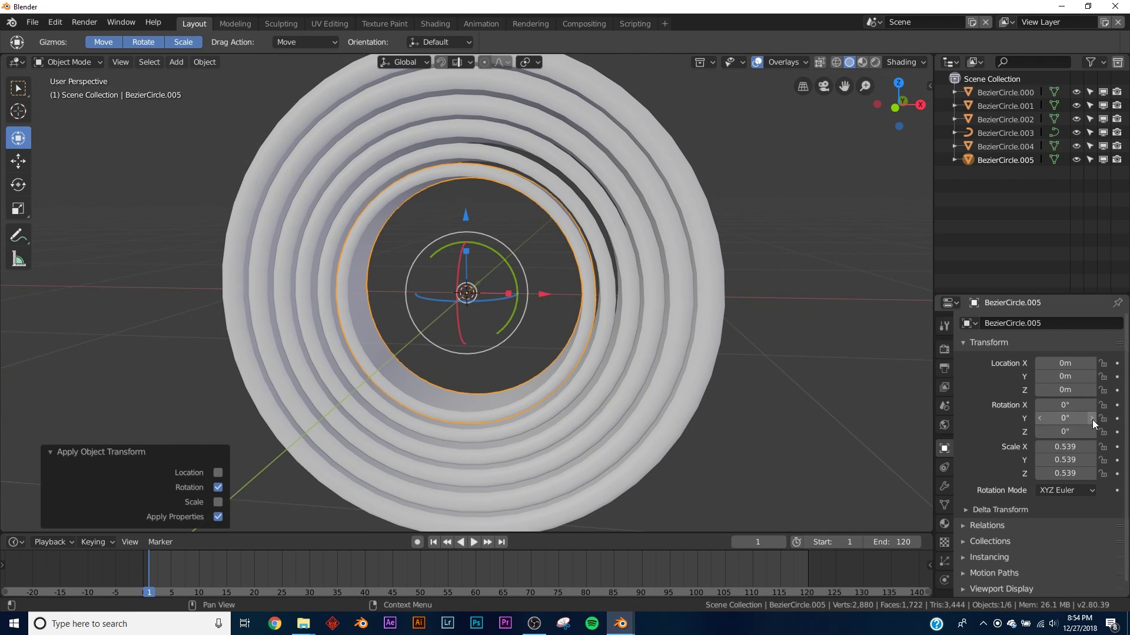
- Key Rotation X at 0° on frame 1 and 360° on frame 120, then play
left_click(1116, 406)
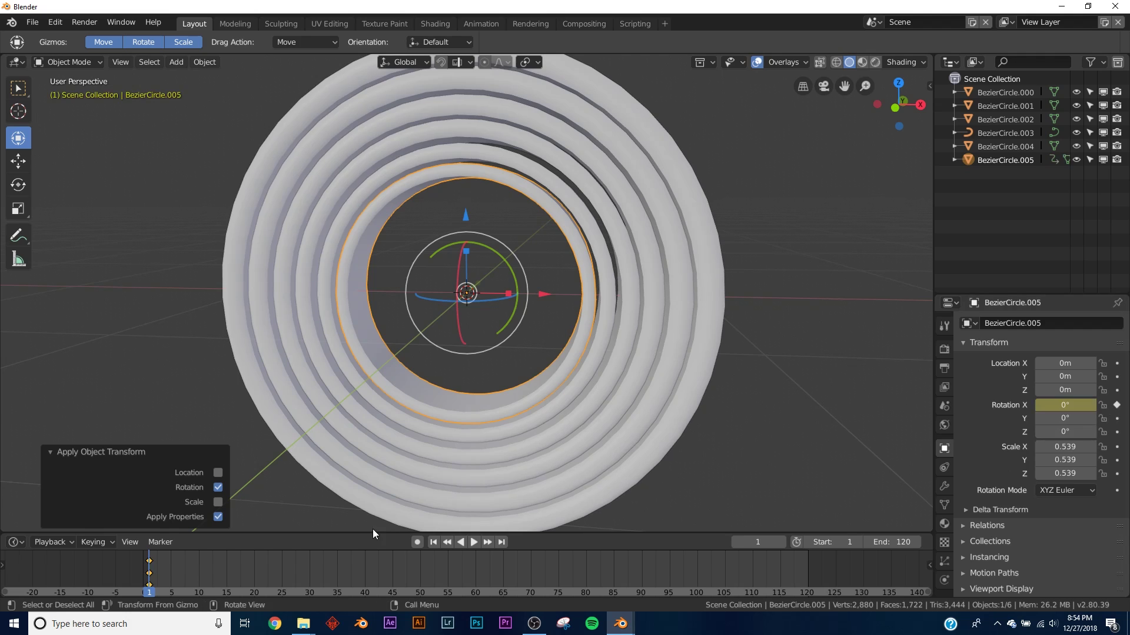
right_click_drag(166, 574, 807, 574)
left_click(1053, 405)
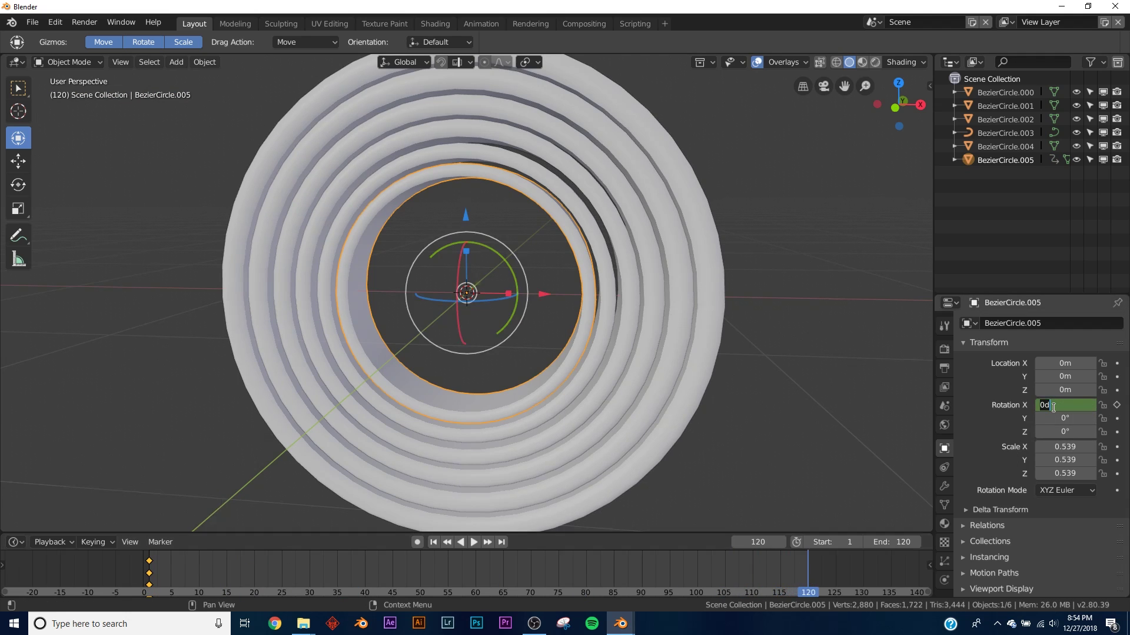
key("i")
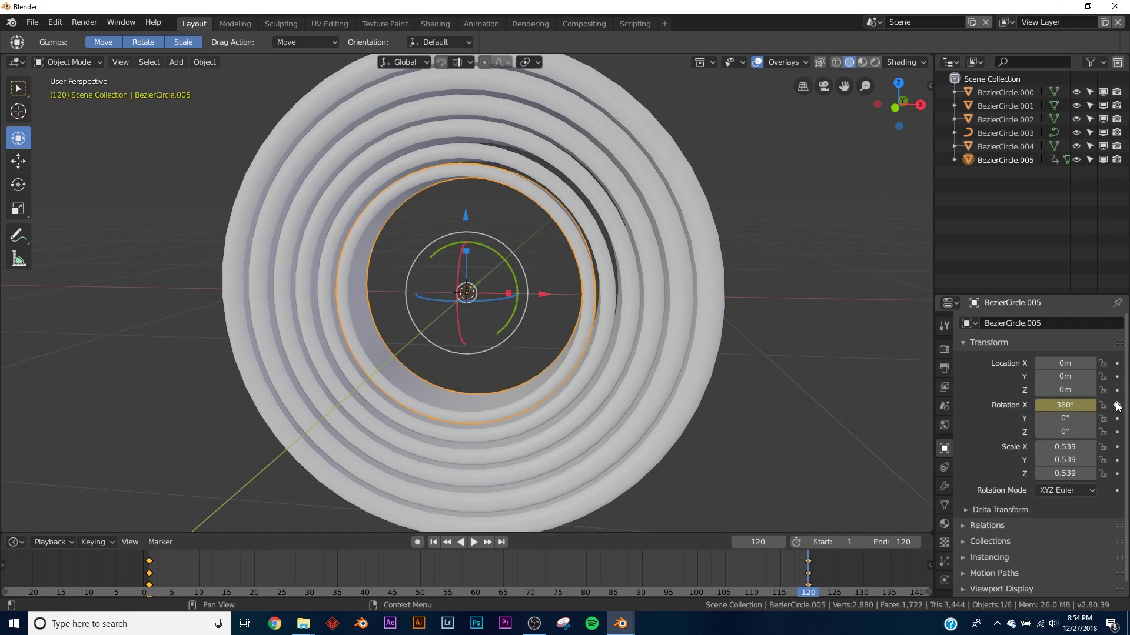
left_click(432, 543)
left_click(473, 542)
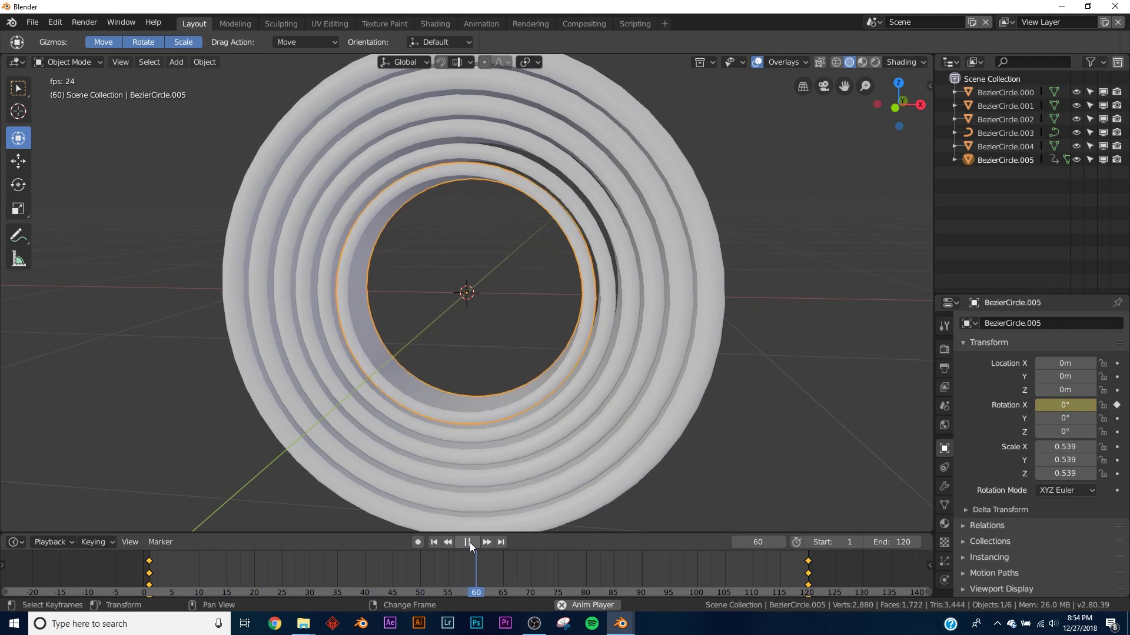
key("ctrl+z")
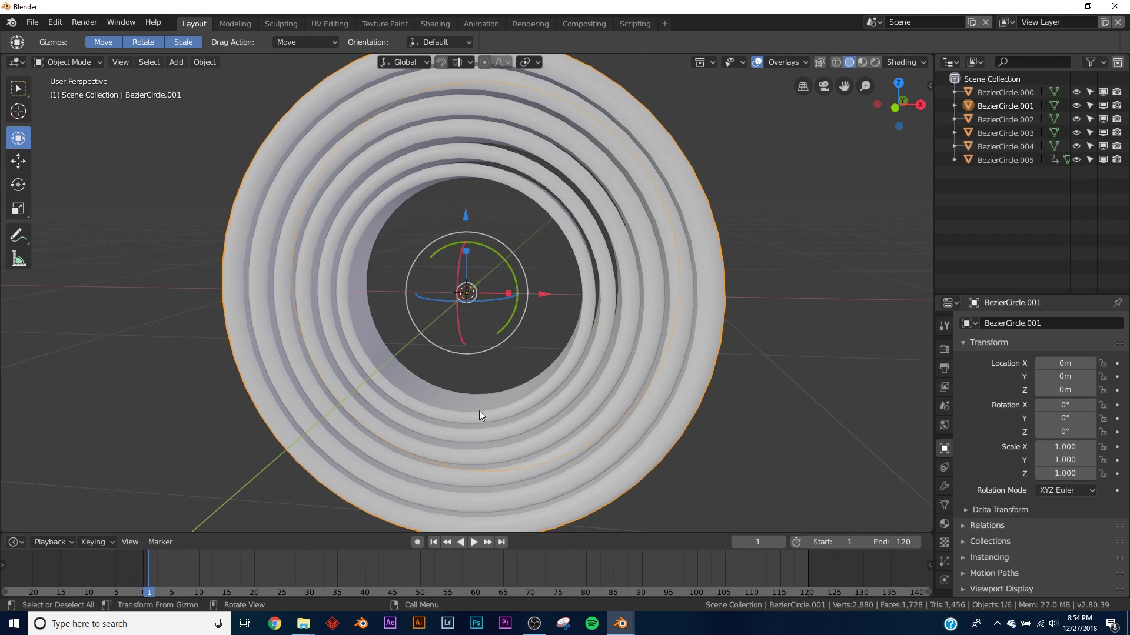
mouse_move(621, 623)
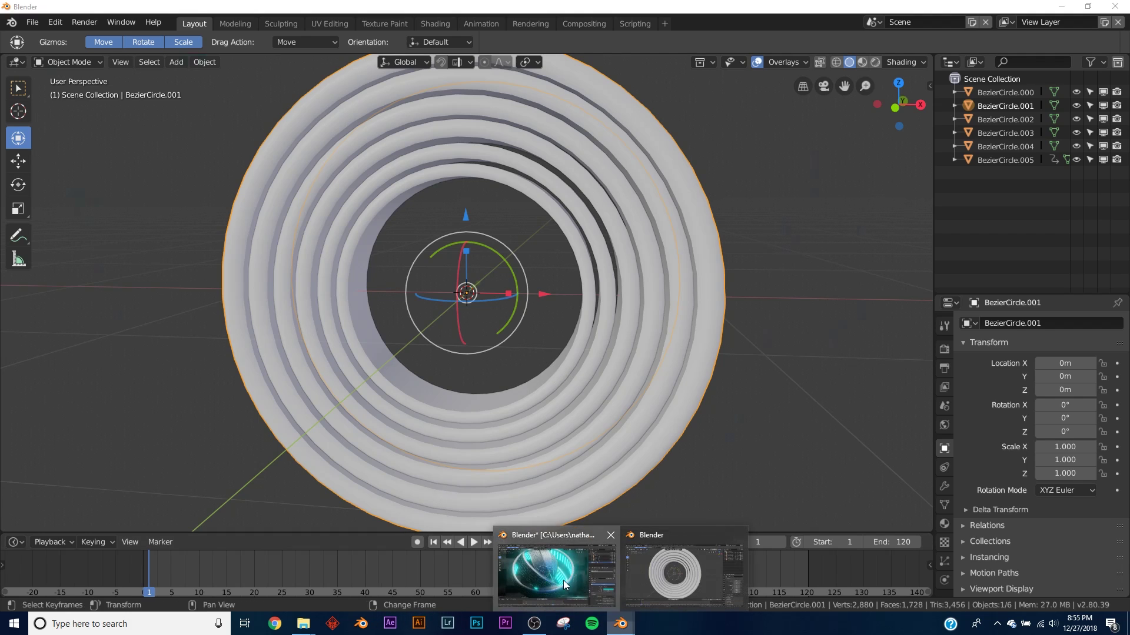
left_click(563, 580)
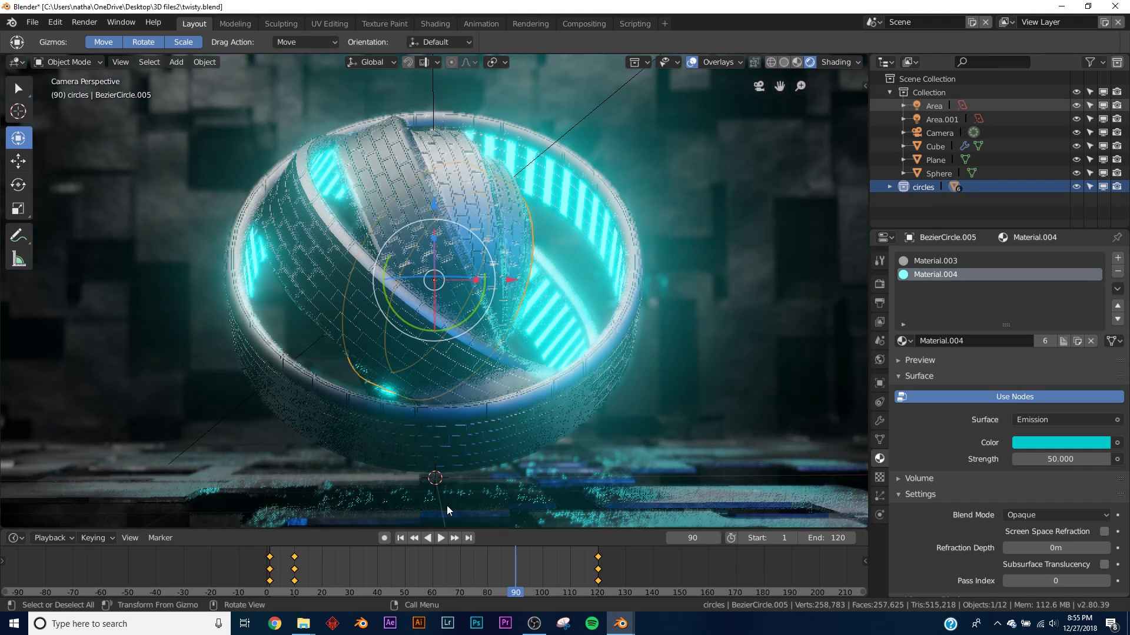
left_click(401, 538)
left_click(440, 538)
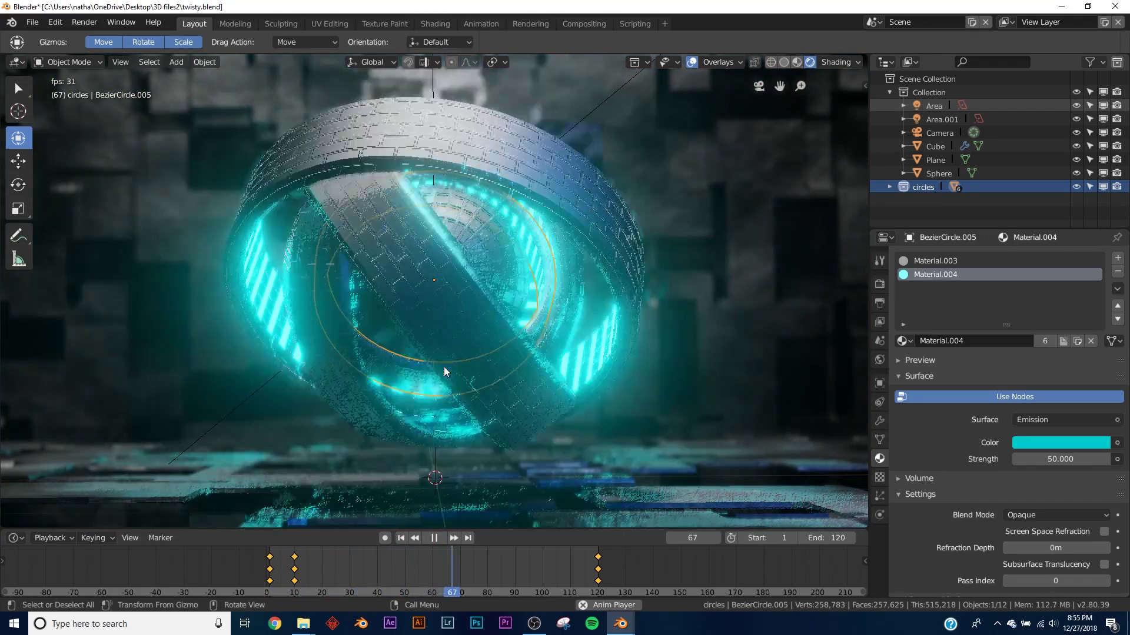
left_click(434, 538)
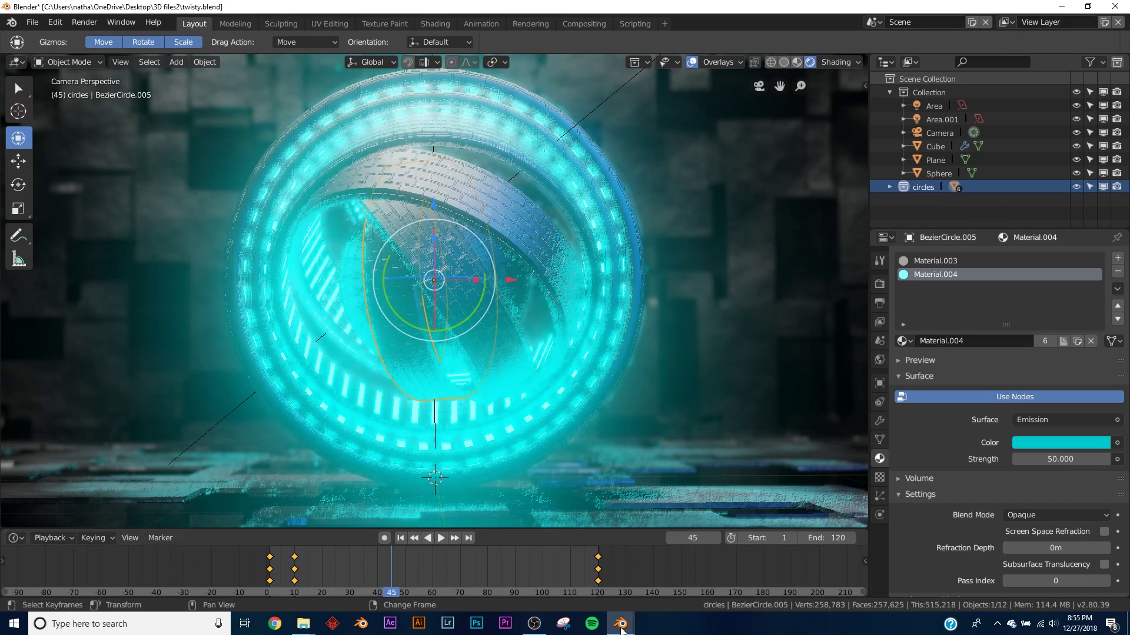
mouse_move(619, 630)
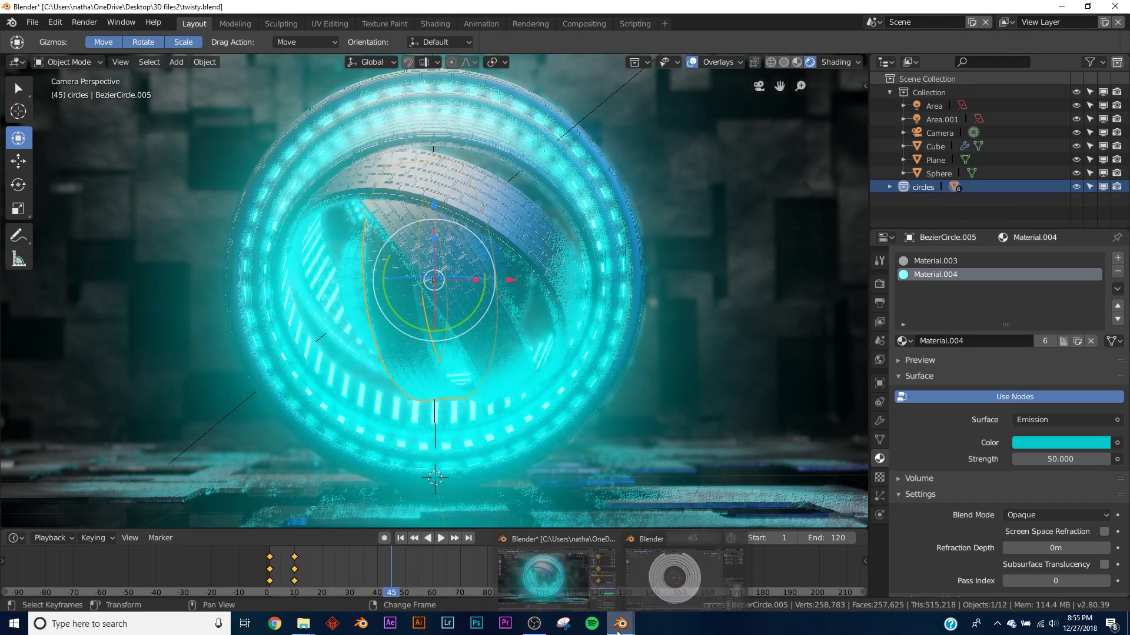
left_click(683, 574)
- Key BezierCircle.004's X rotation at frame 5 and 360° at frame 120
key("space")
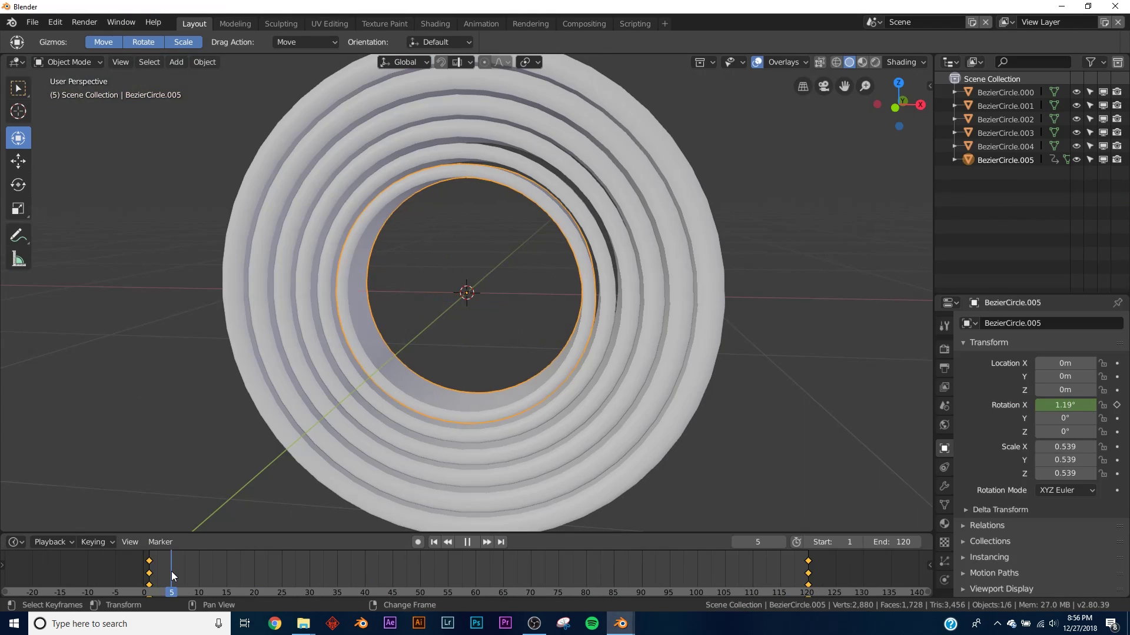
right_click(151, 580)
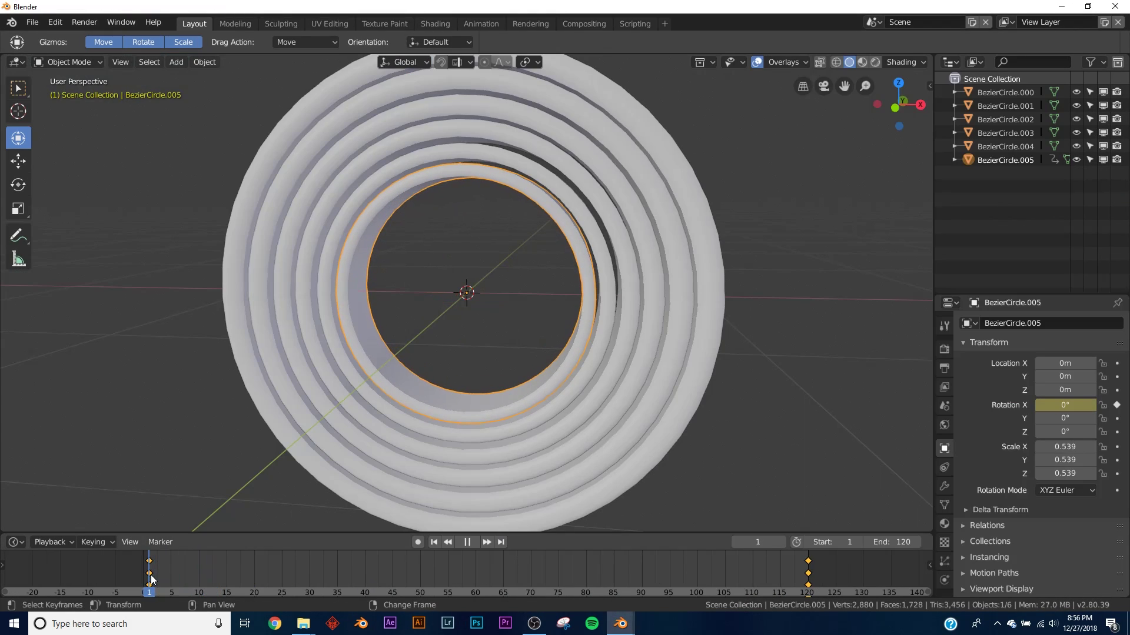
key("space")
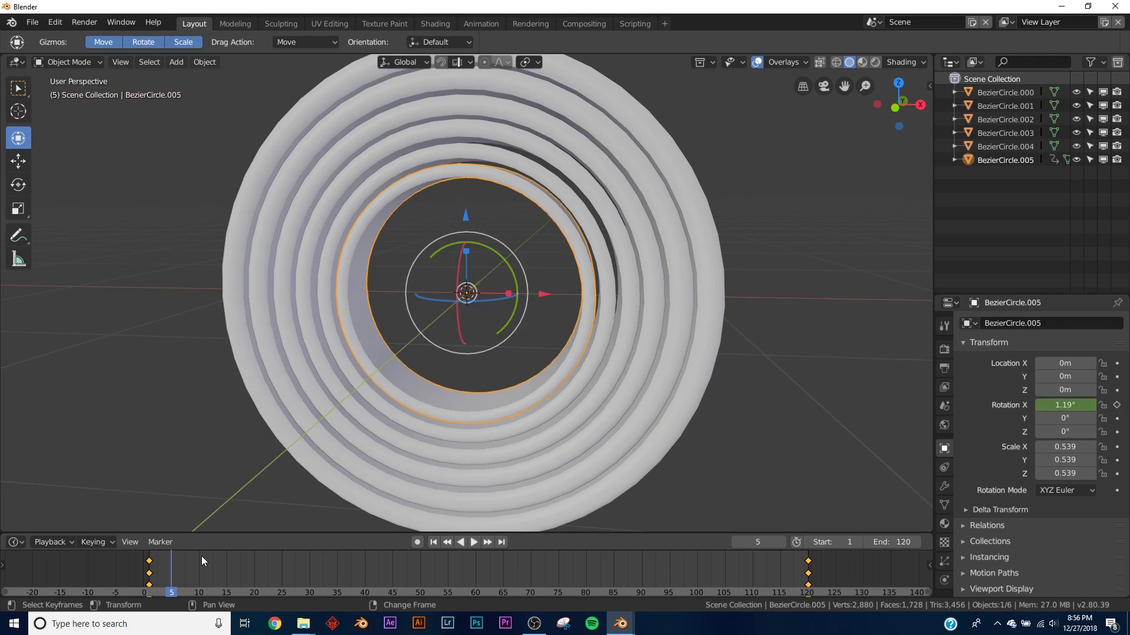
left_click(570, 203)
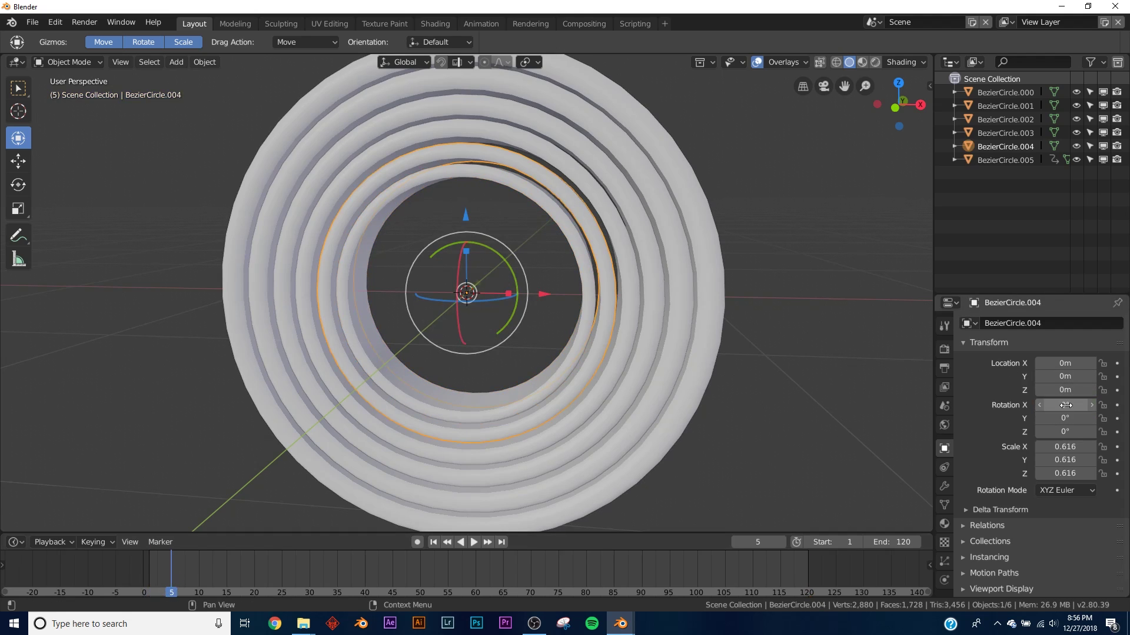
left_click(1117, 406)
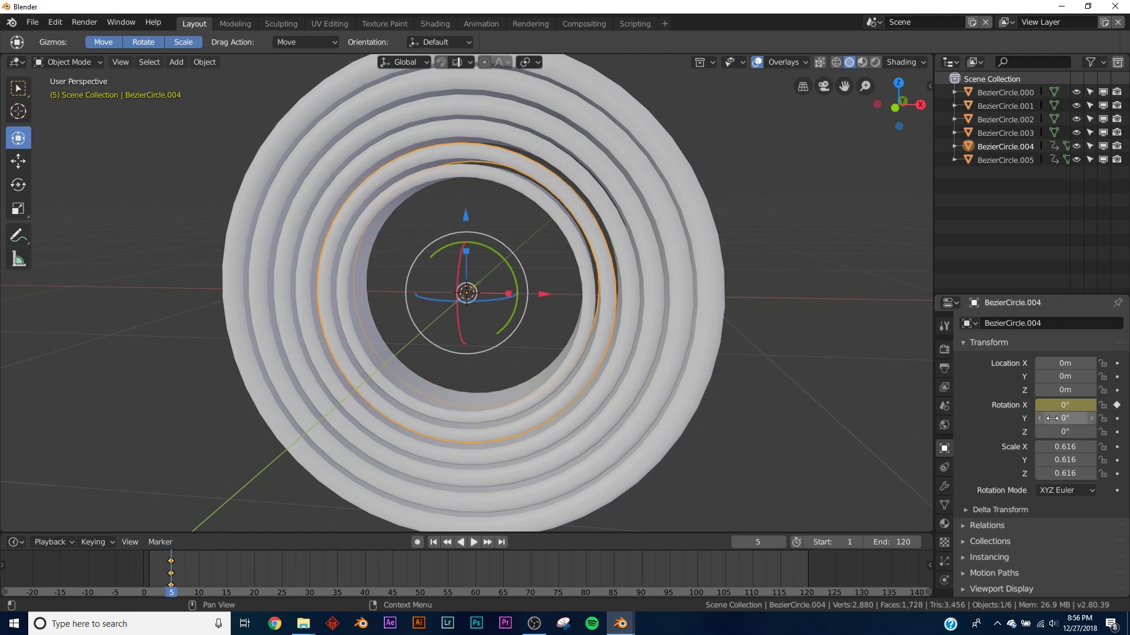
left_click(501, 542)
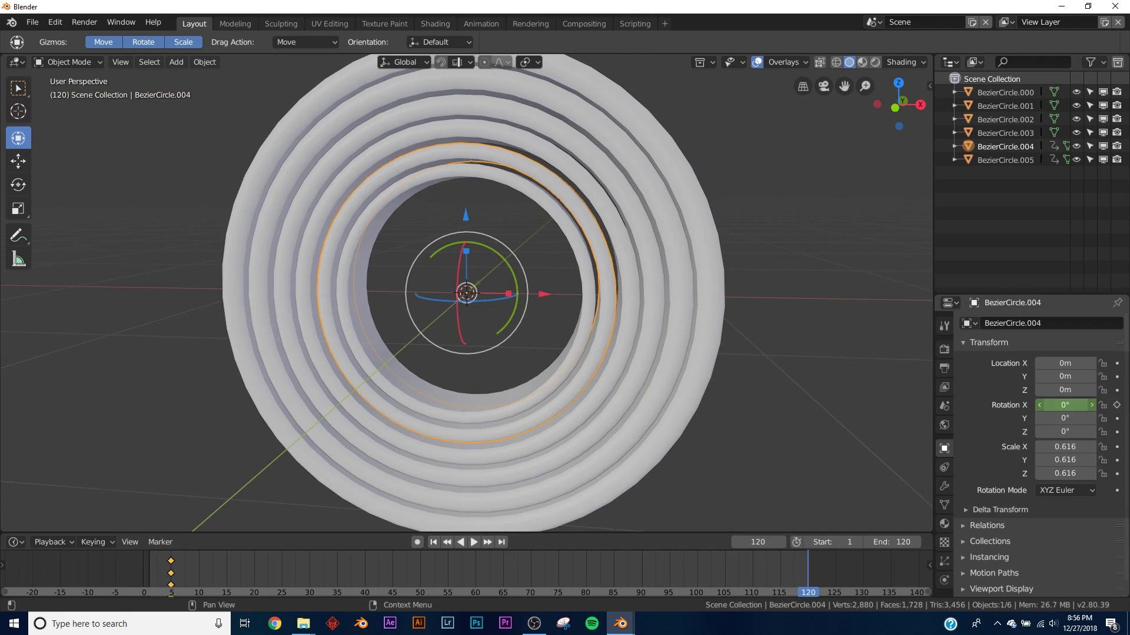
type("360")
key("Return")
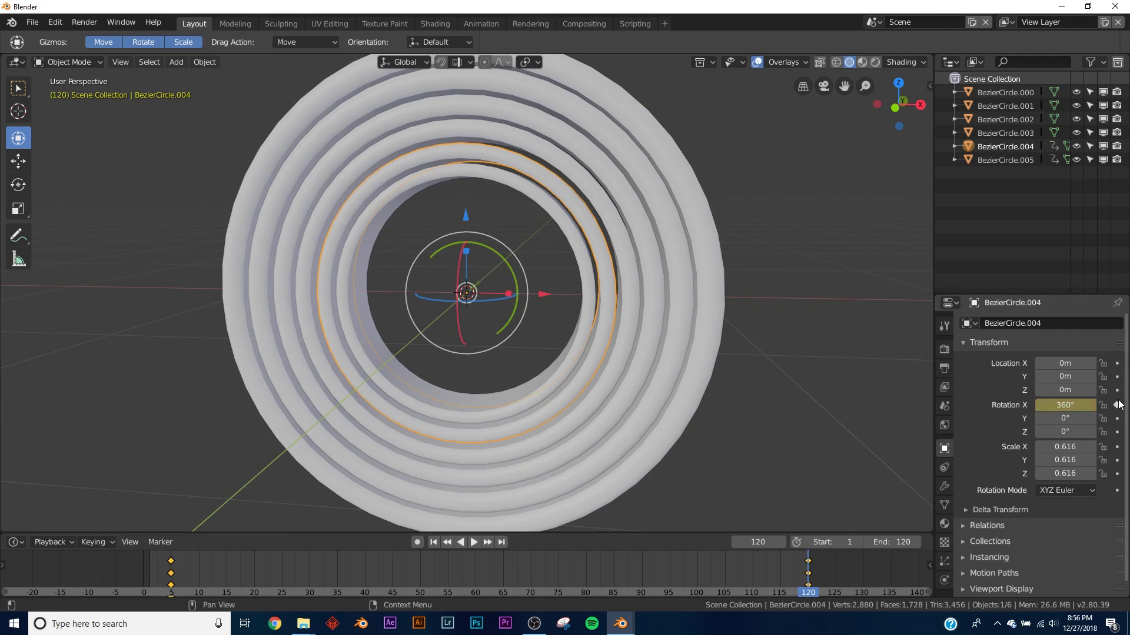
left_click(1117, 405)
left_click(433, 542)
- Preview the spin, then move its first keyframes from frame 5 to frame 10
middle_click_drag(430, 375, 447, 400)
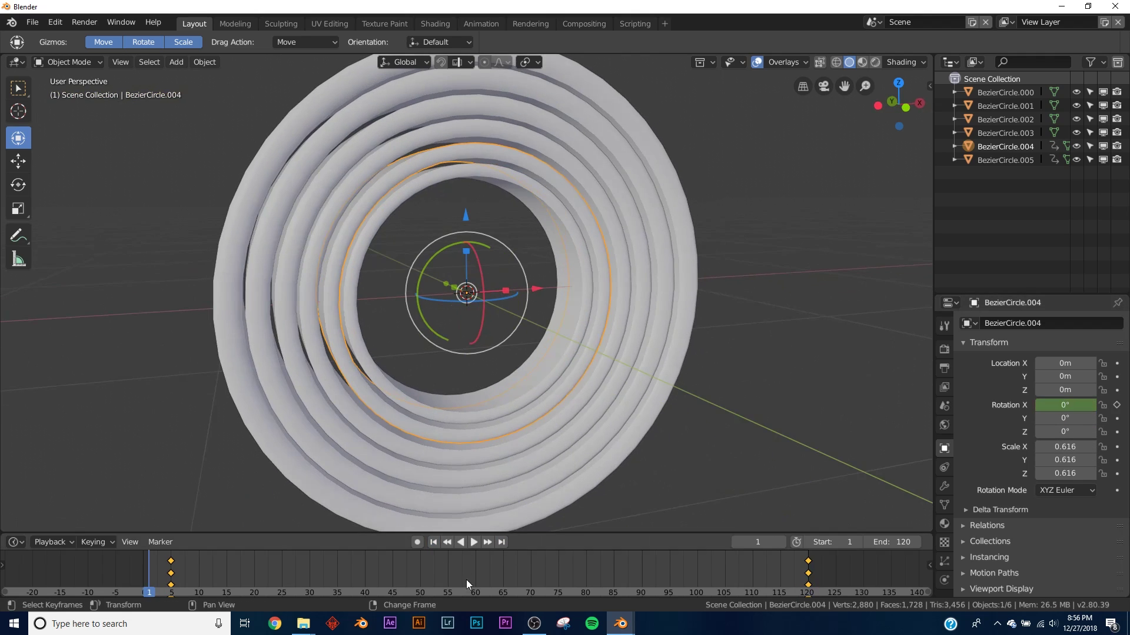
left_click(474, 541)
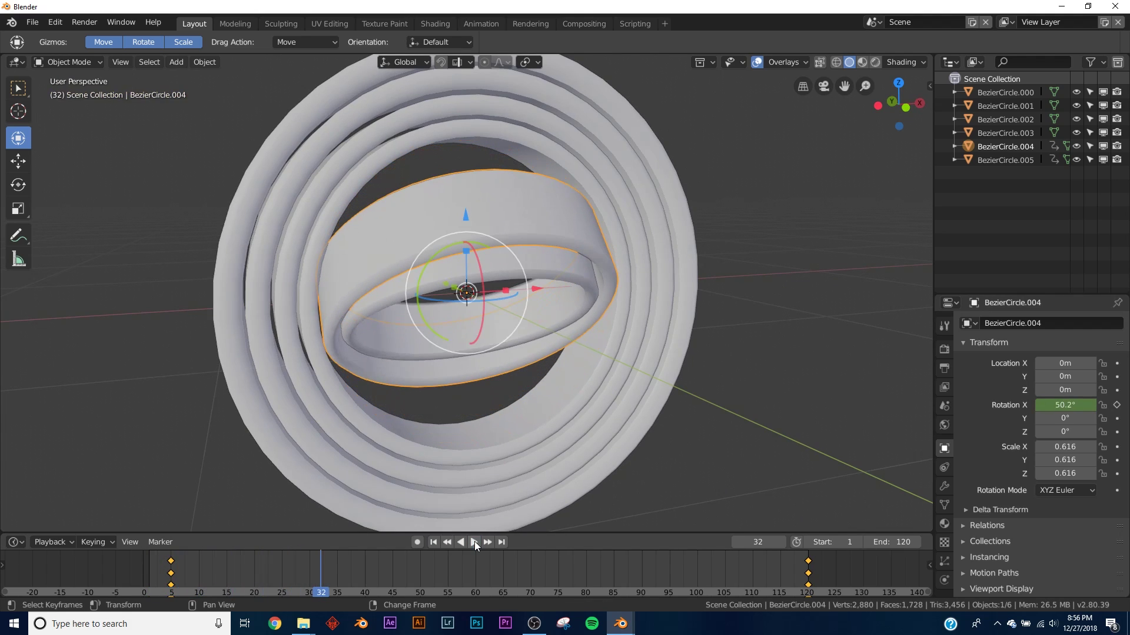
left_click(474, 541)
left_click(436, 543)
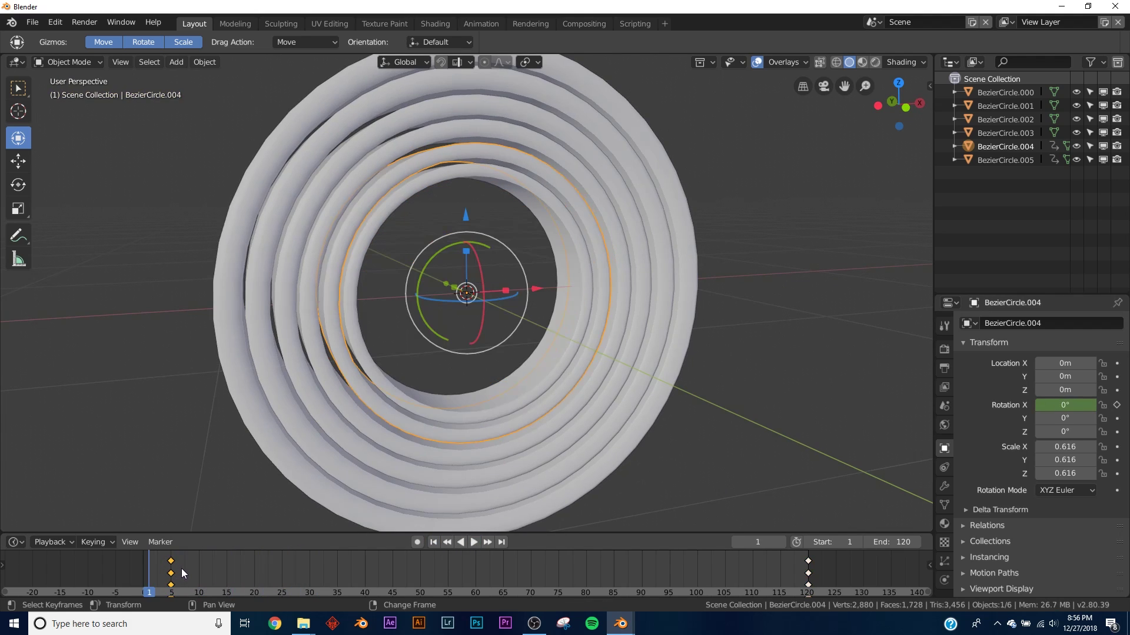
left_click_drag(174, 567, 199, 562)
left_click(479, 542)
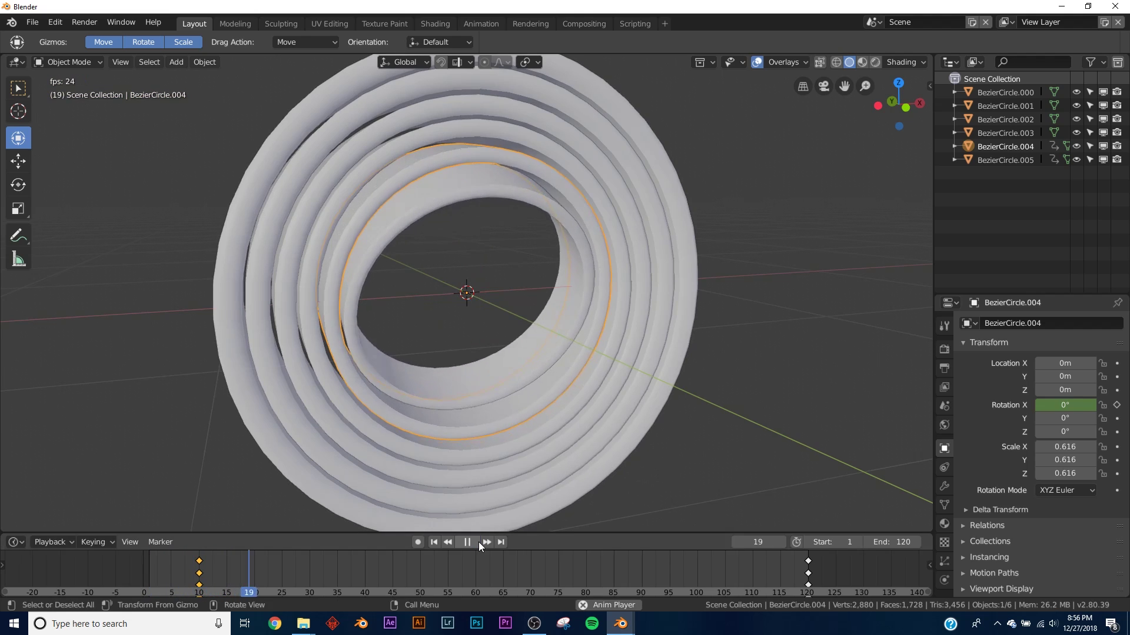
left_click(479, 542)
left_click(428, 542)
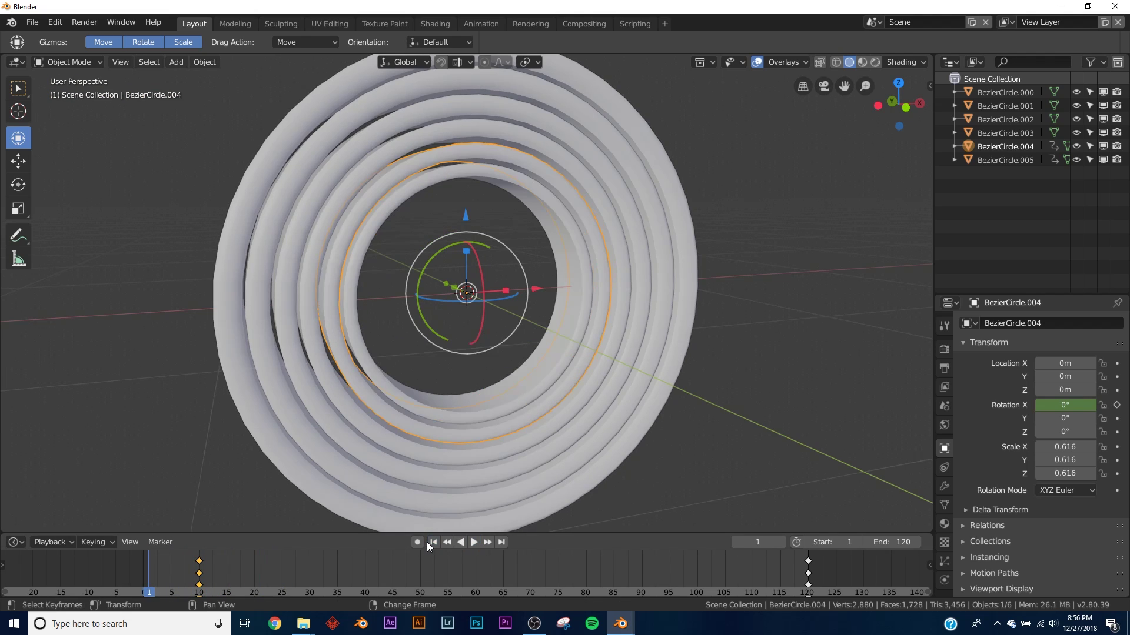
- Key BezierCircle.003's X rotation at 0° on frame 20 and 360° on frame 120
left_click(612, 218)
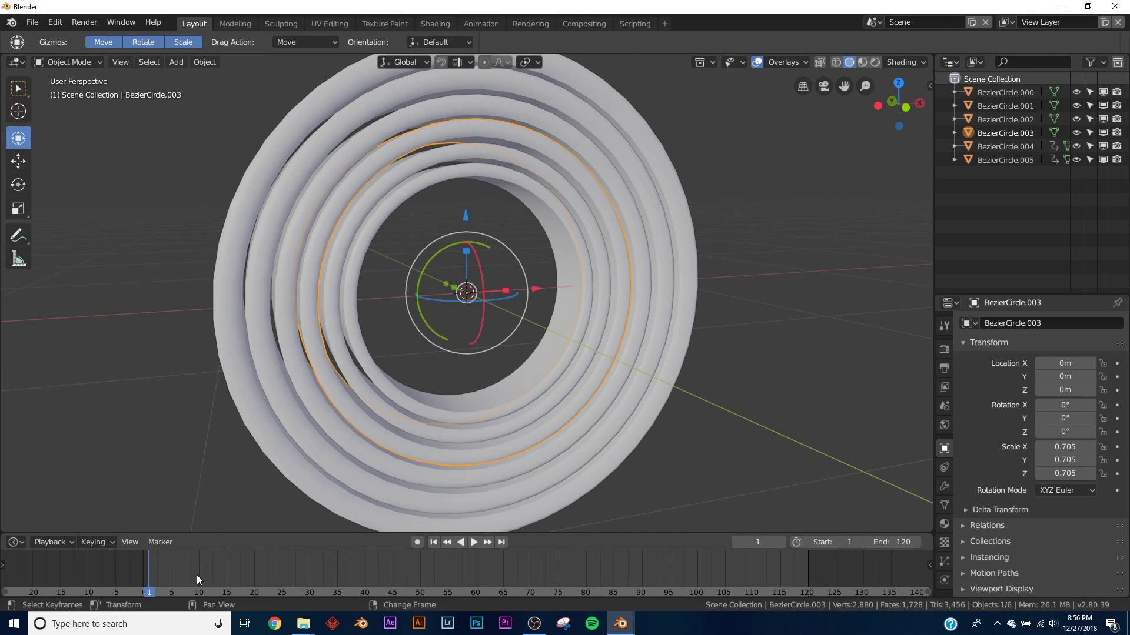
left_click(253, 575)
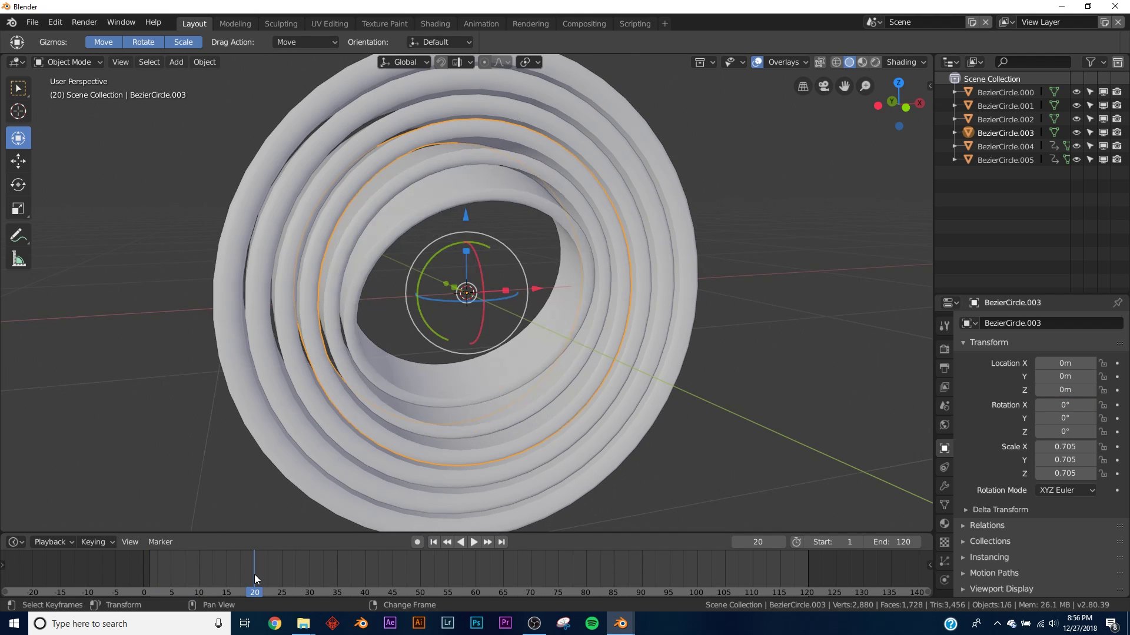
left_click(1117, 405)
left_click(501, 542)
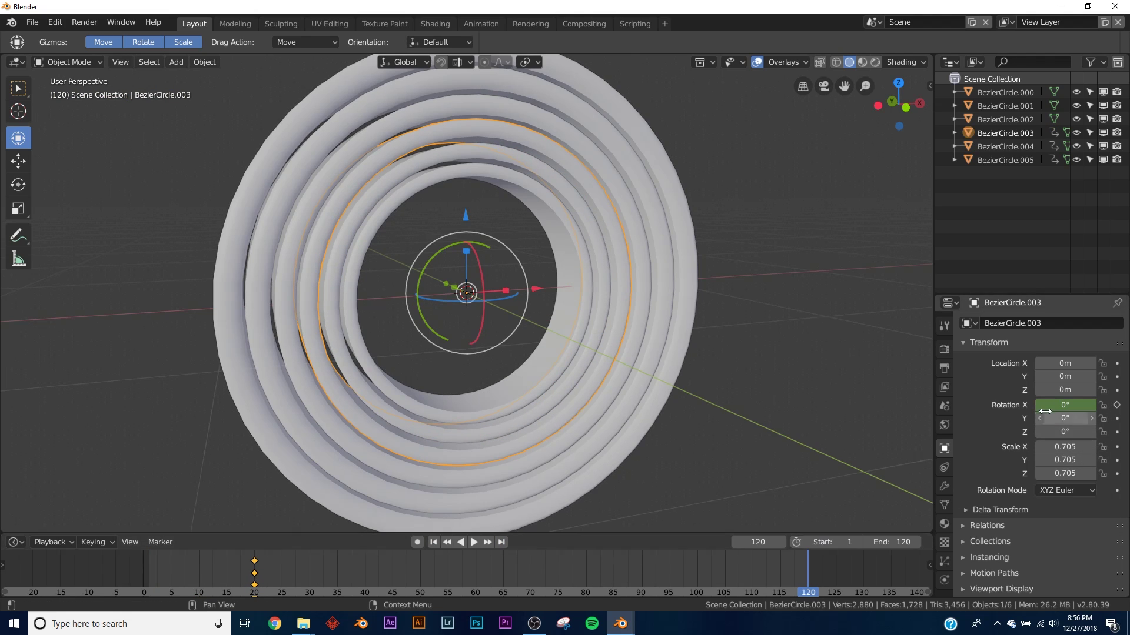
left_click(1116, 405)
left_click(433, 542)
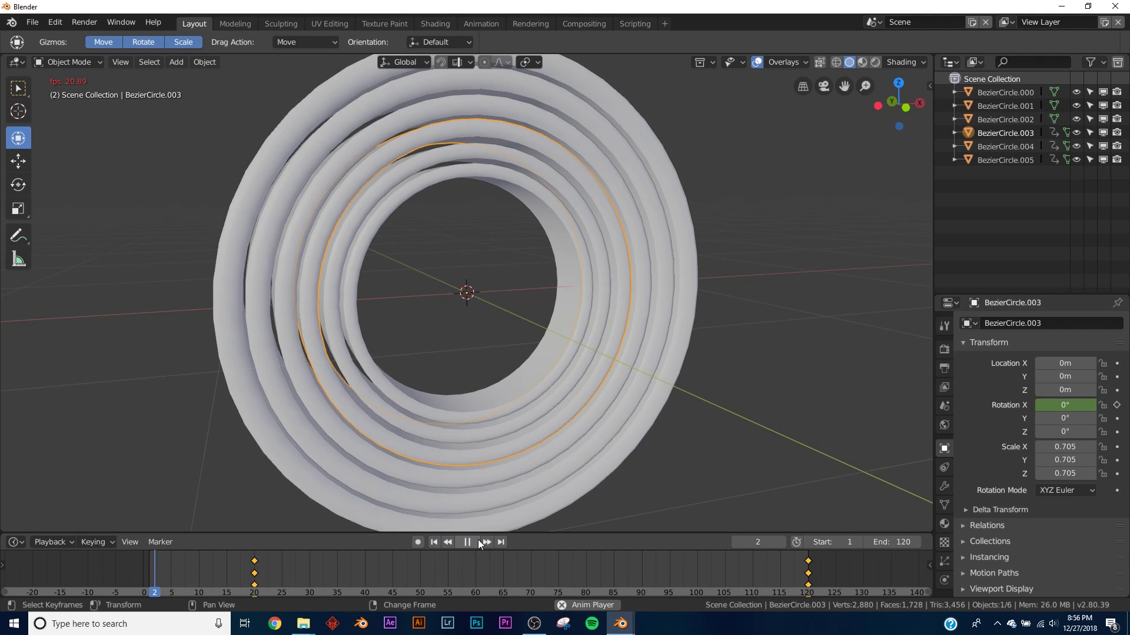
- Play the staggered ring spins back several times from frame 1
left_click(477, 540)
middle_click_drag(489, 459, 510, 422)
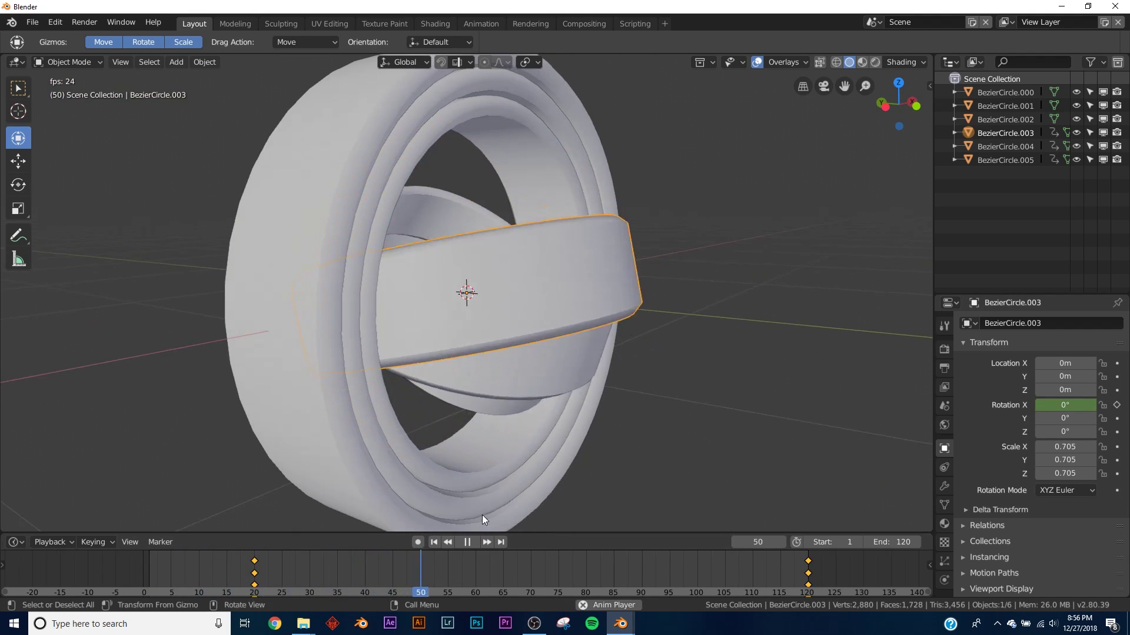
left_click(468, 542)
left_click(433, 542)
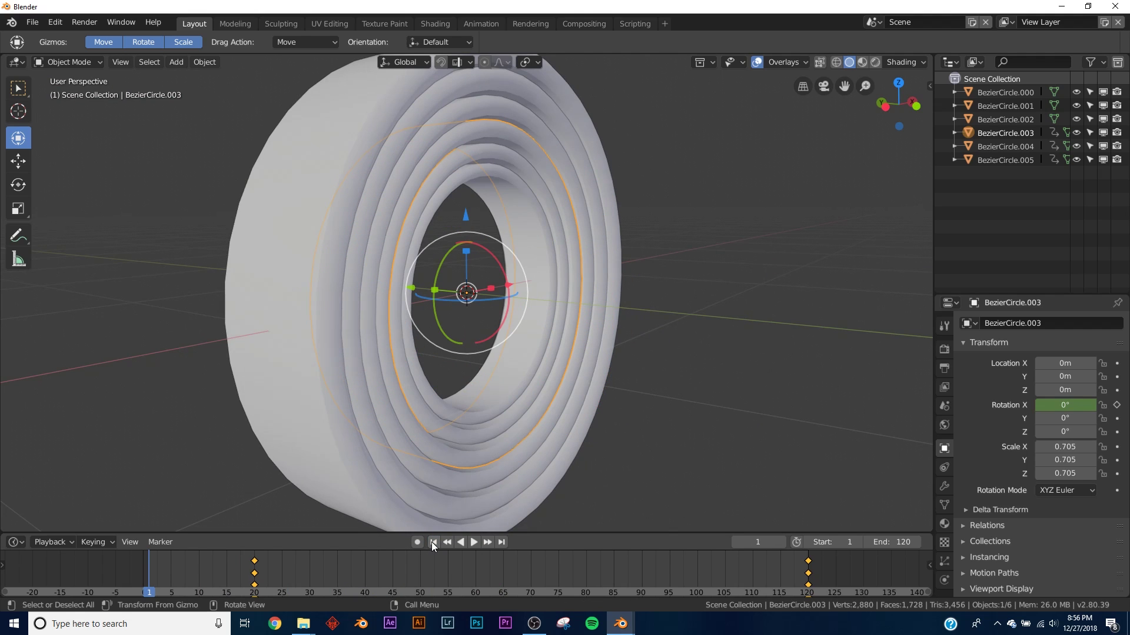
left_click(473, 542)
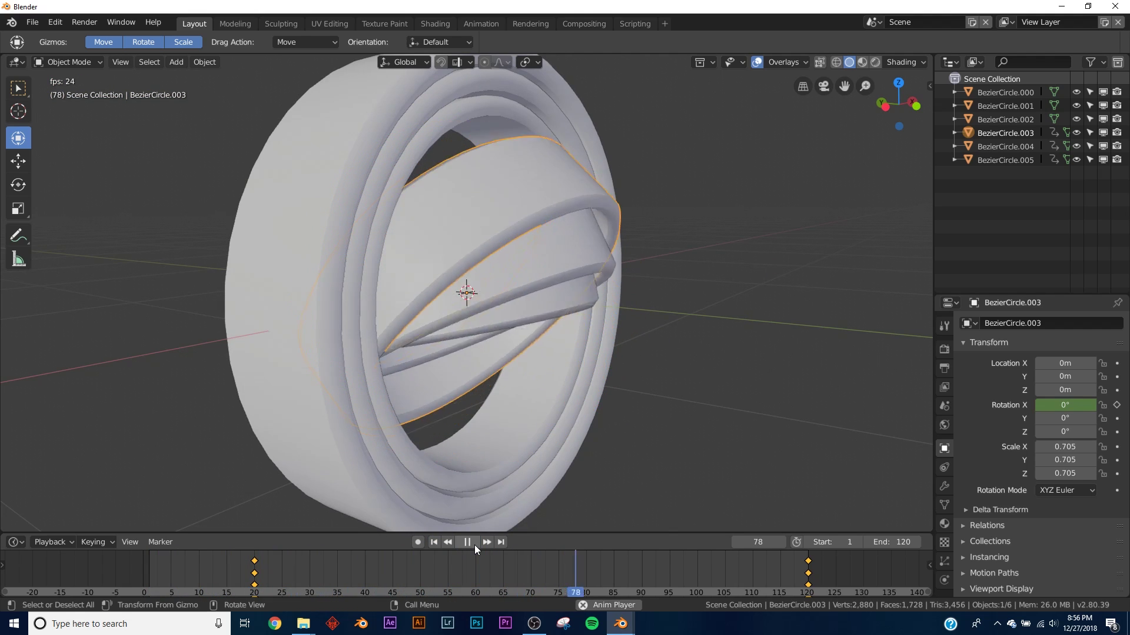
left_click(475, 543)
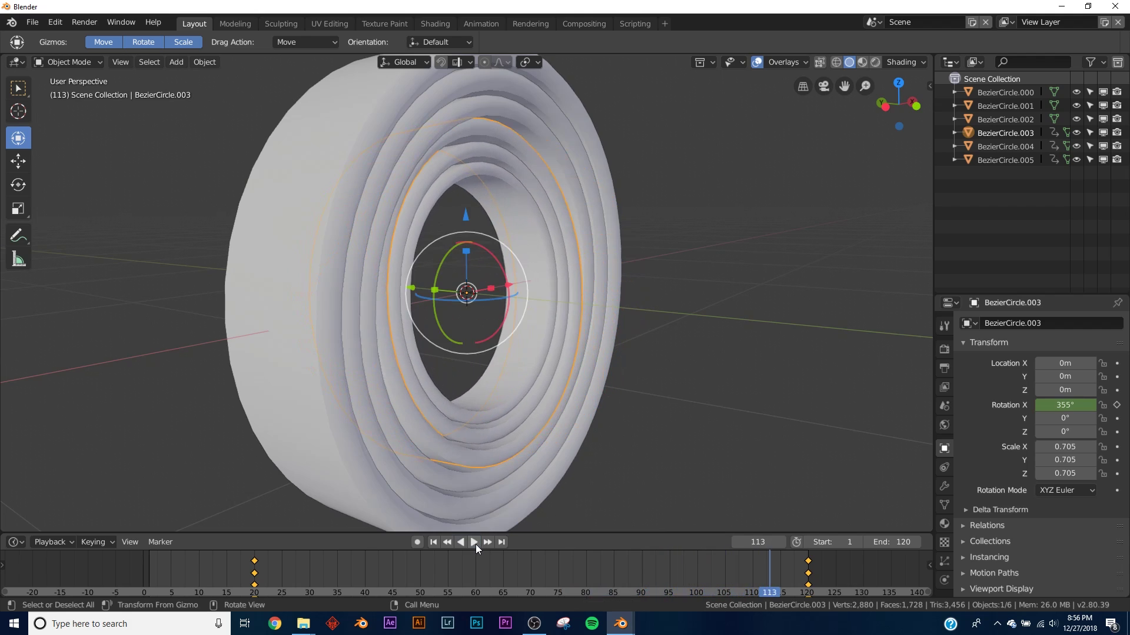
left_click(433, 543)
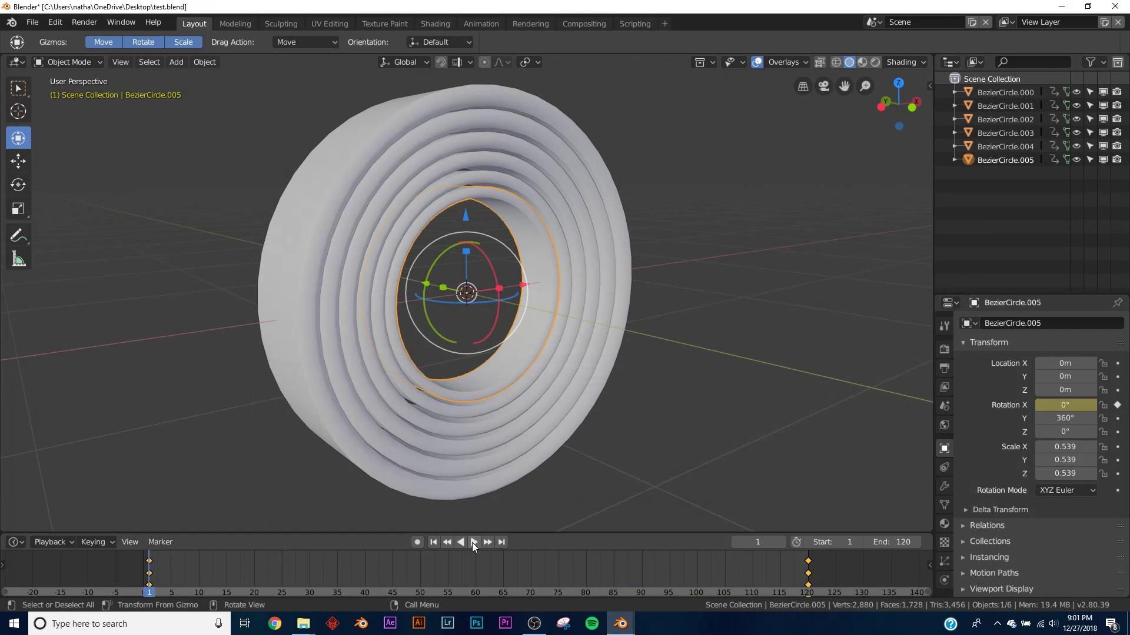
left_click(472, 542)
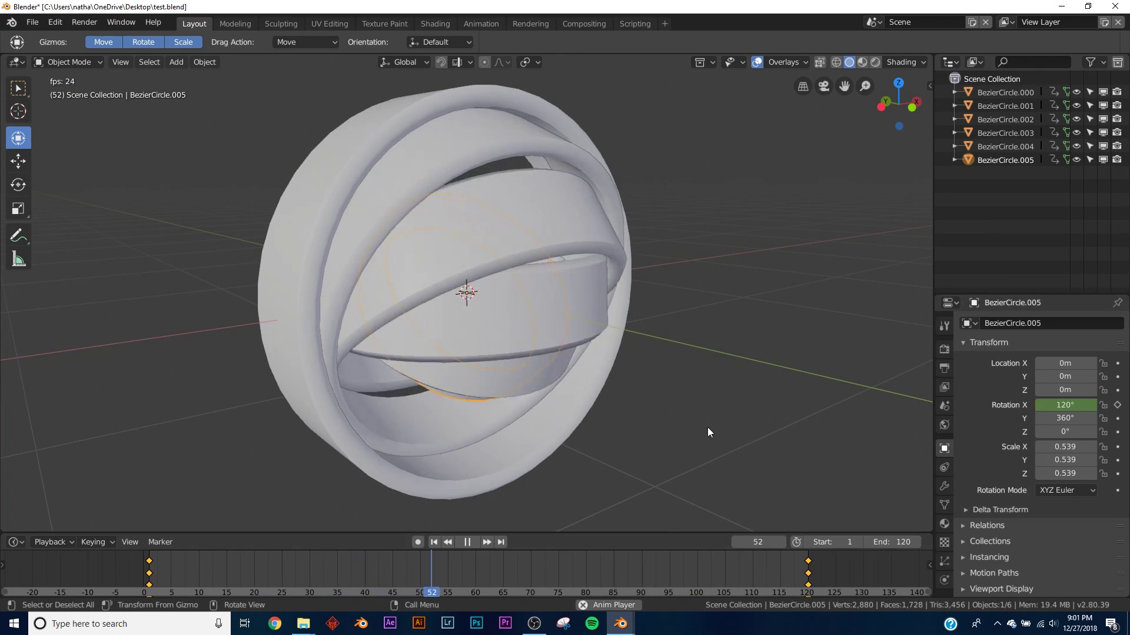
left_click(466, 541)
left_click(433, 542)
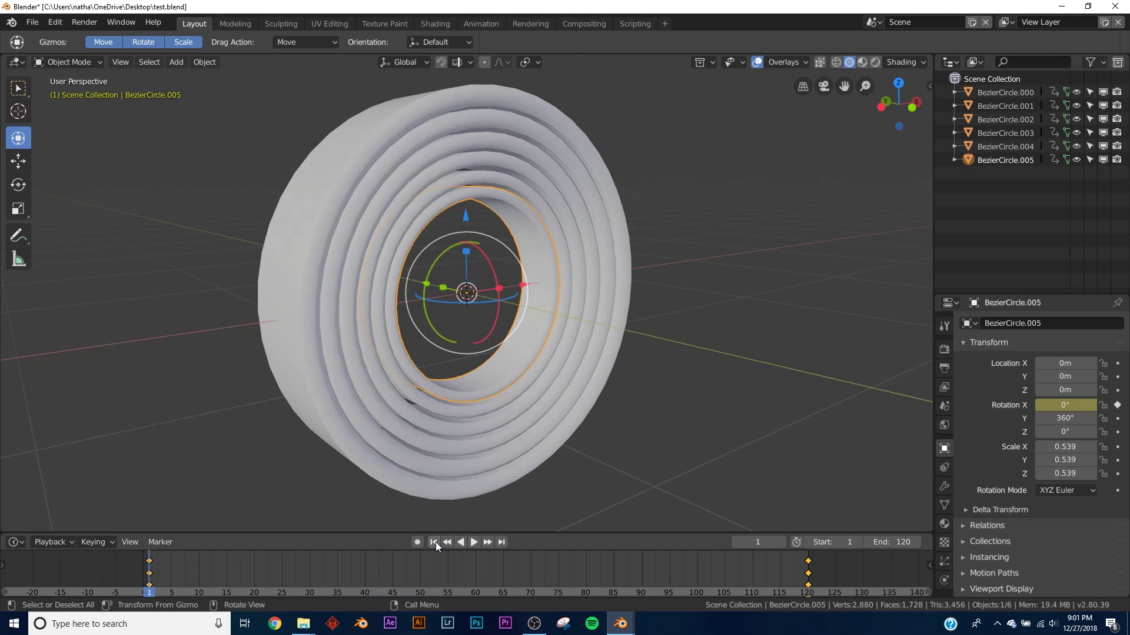
mouse_move(629, 633)
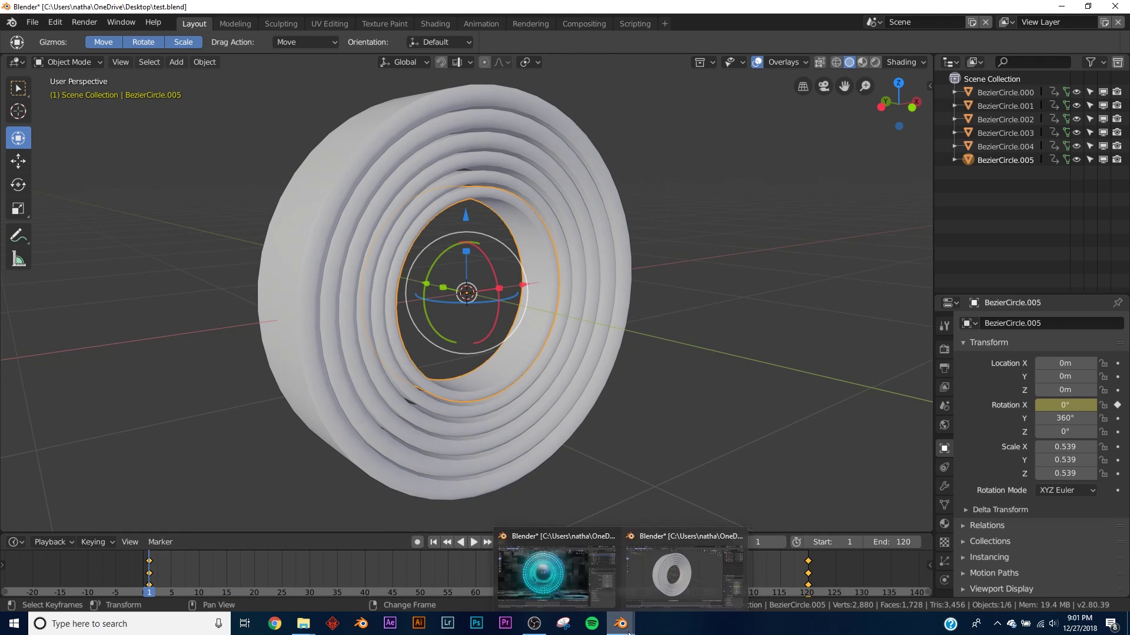
left_click(568, 573)
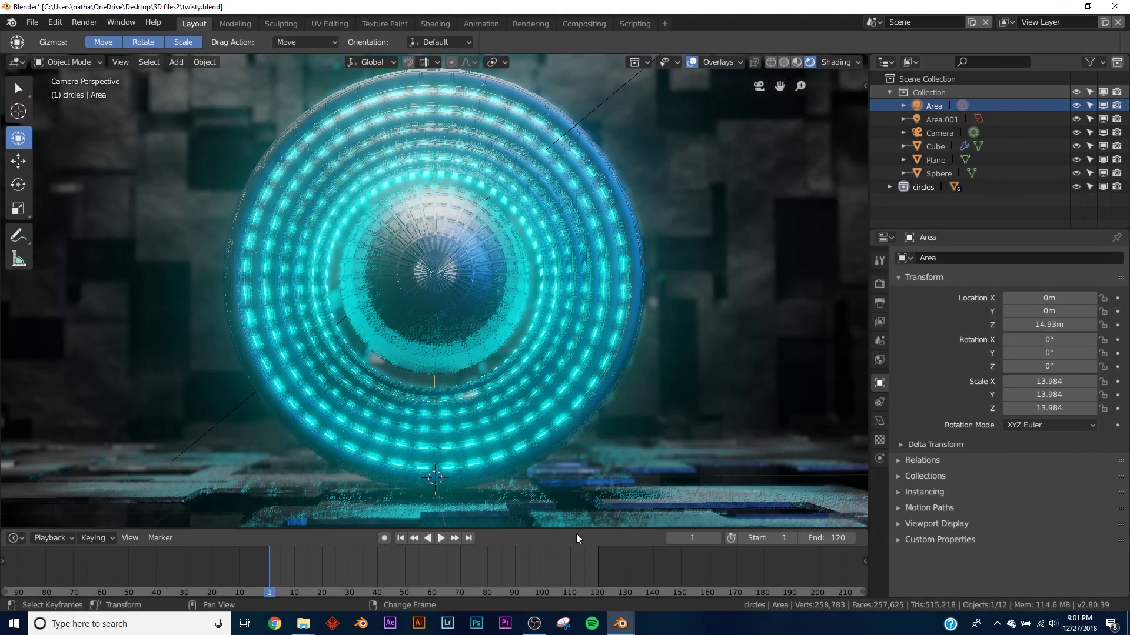
left_click(441, 538)
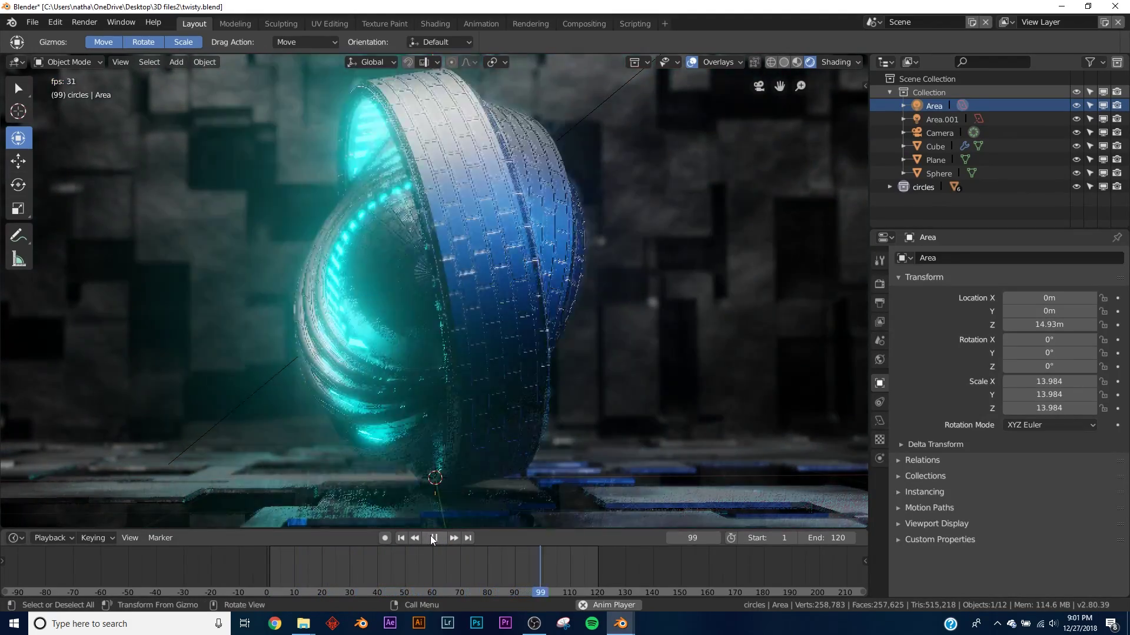
left_click(435, 538)
left_click(401, 538)
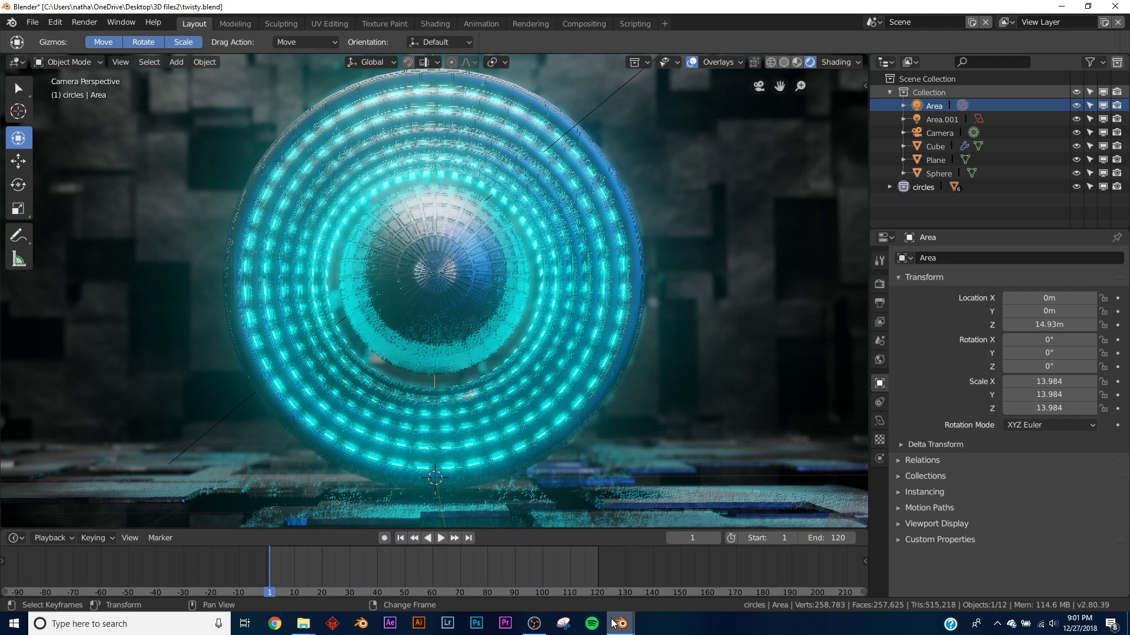
mouse_move(609, 612)
left_click(504, 568)
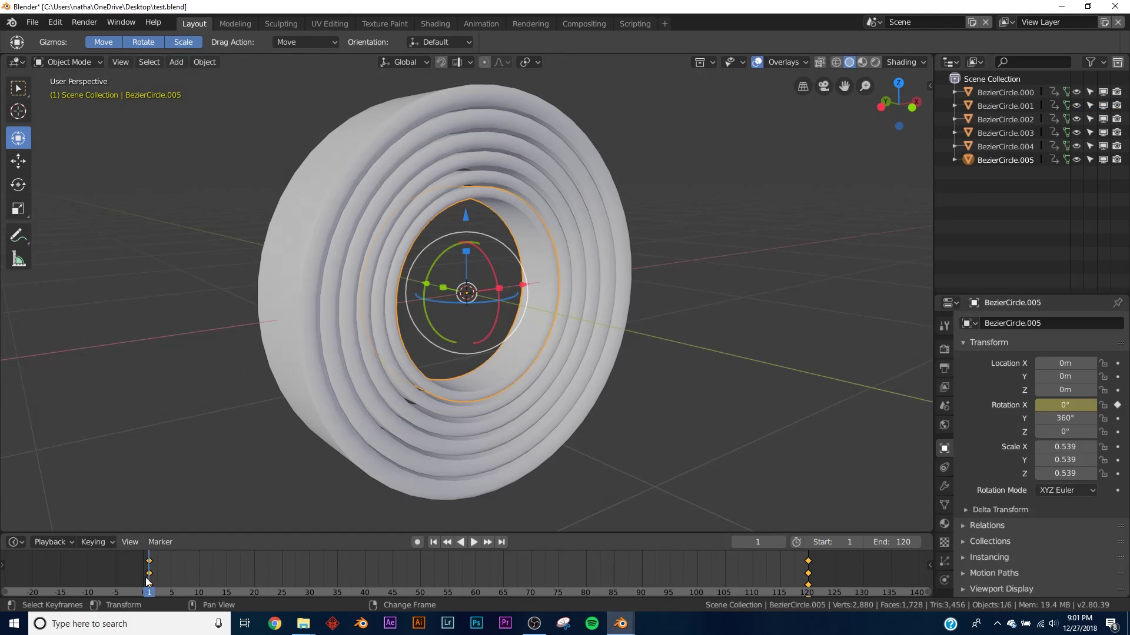
- Remove BezierCircle.005's existing Y rotation keyframe at frame 5 and reselect that ring
left_click_drag(153, 571, 171, 574)
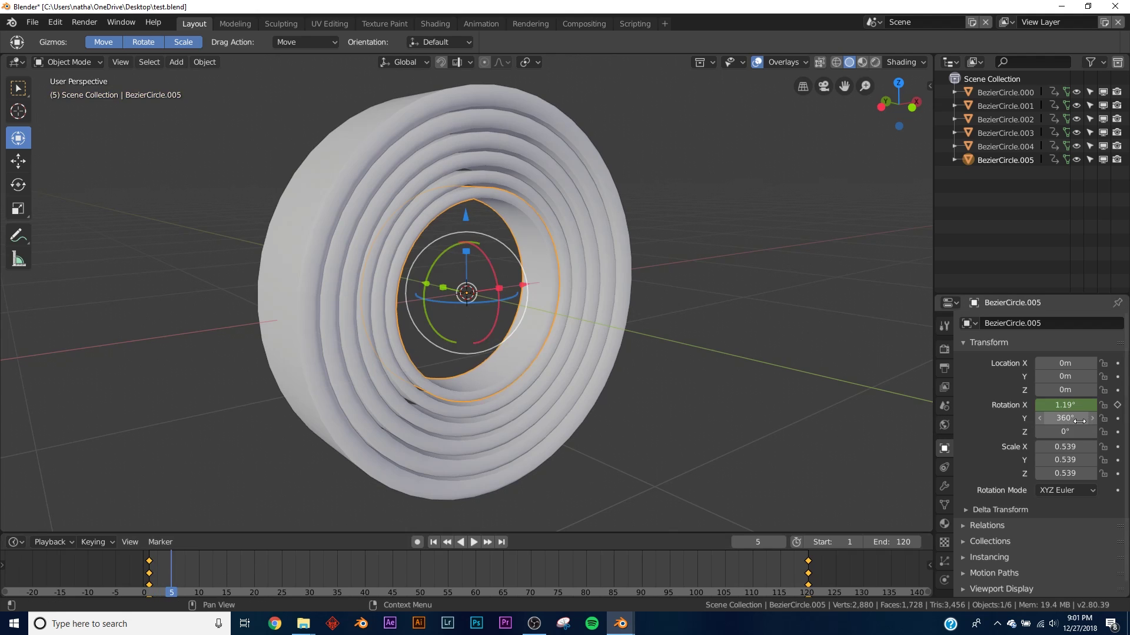
left_click(1116, 418)
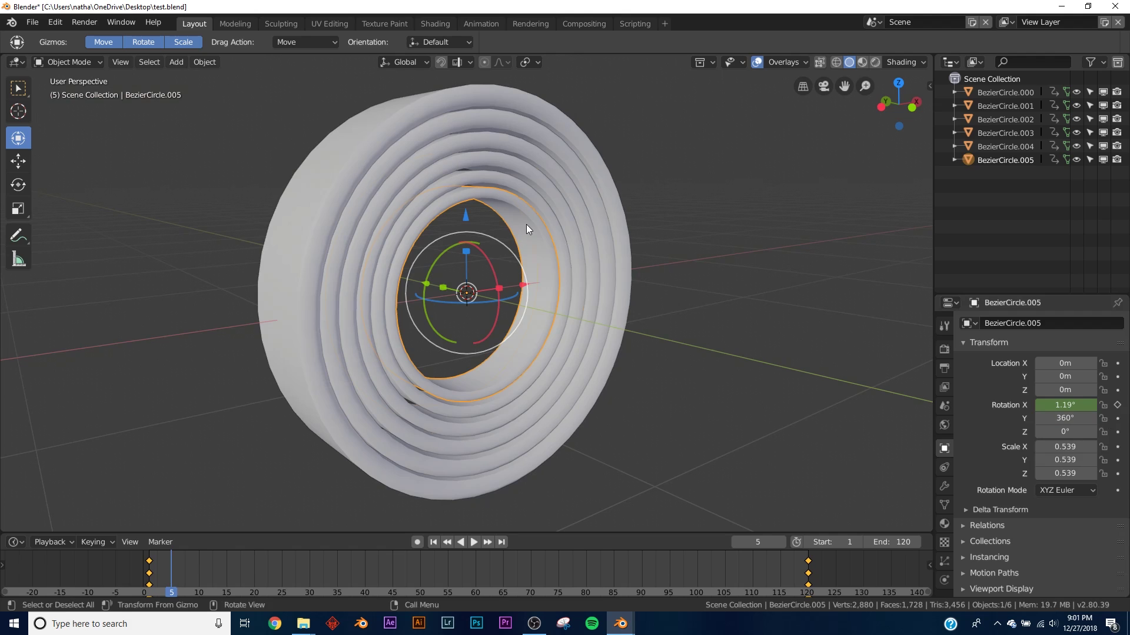
left_click(493, 384)
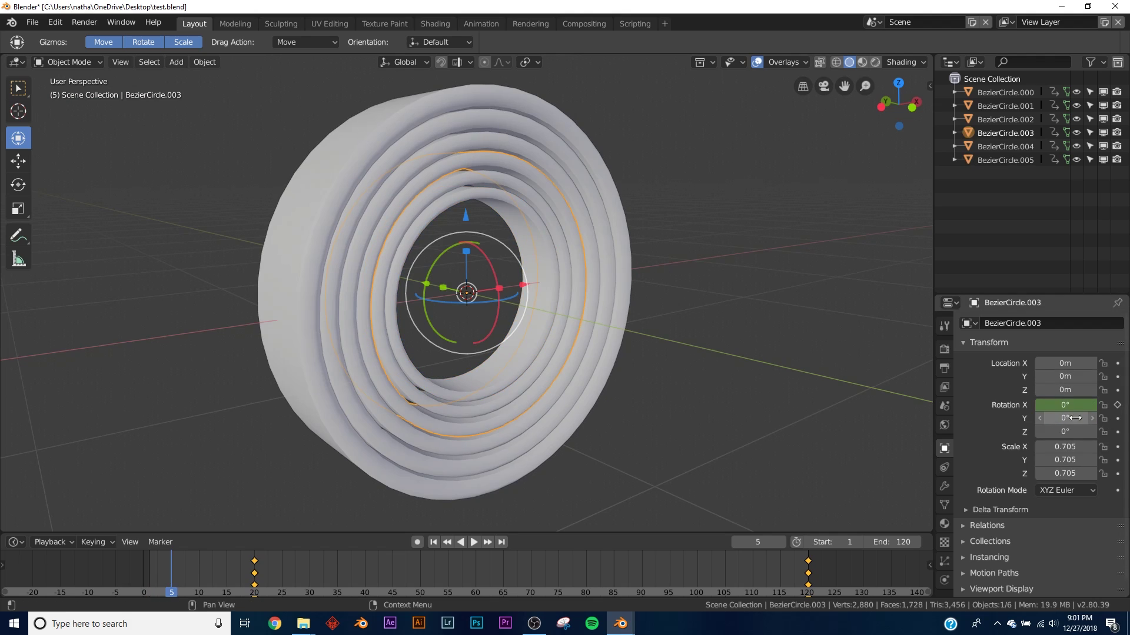
left_click(537, 260)
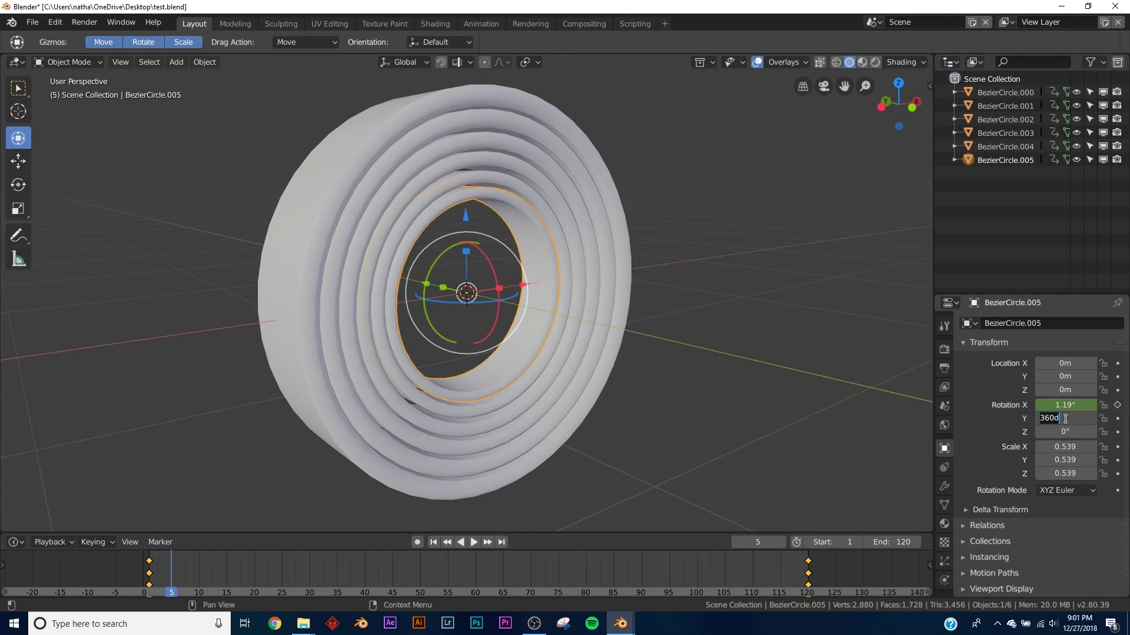
- Key Rotation Y 0° at frame 5 and 360° at frame 120, then preview
left_click(1116, 418)
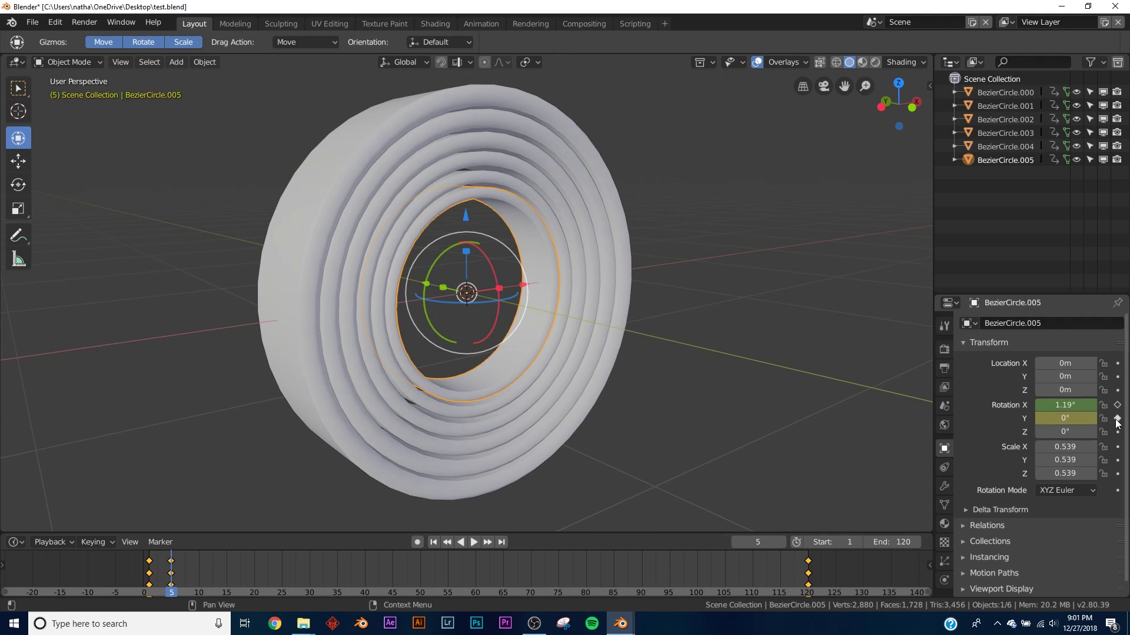
right_click_drag(822, 577, 807, 577)
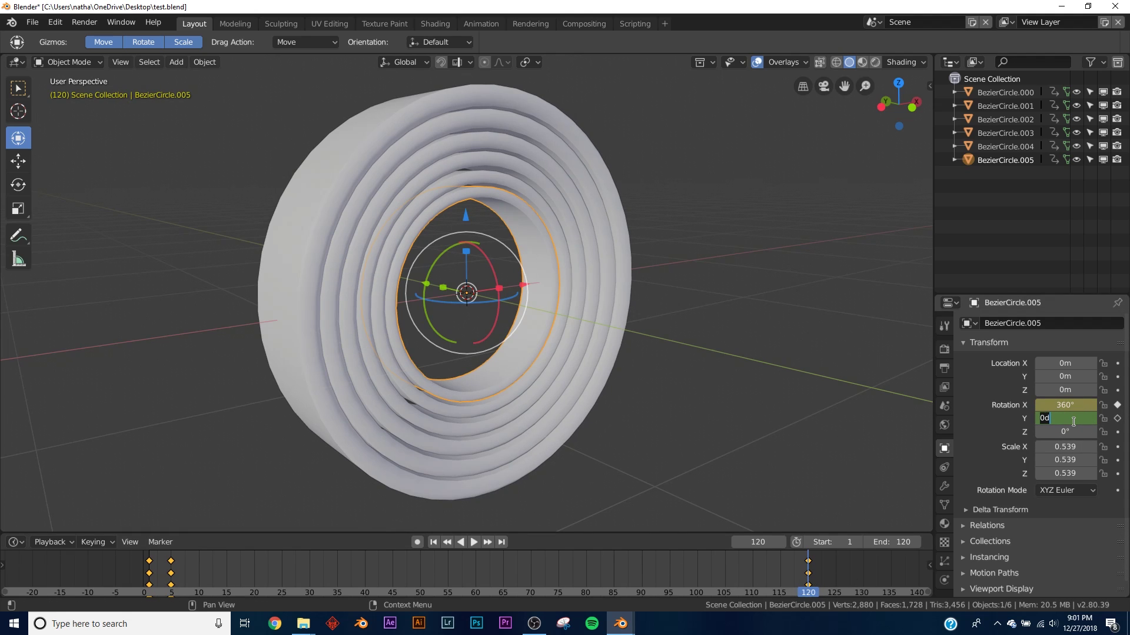
left_click(1116, 418)
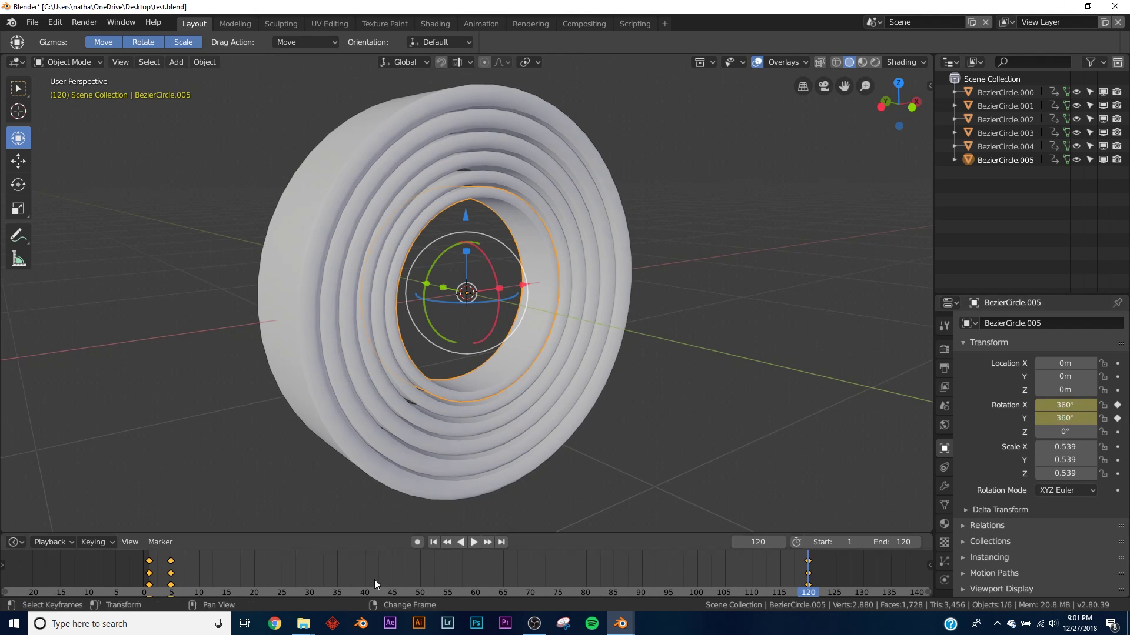
left_click(434, 542)
left_click(474, 543)
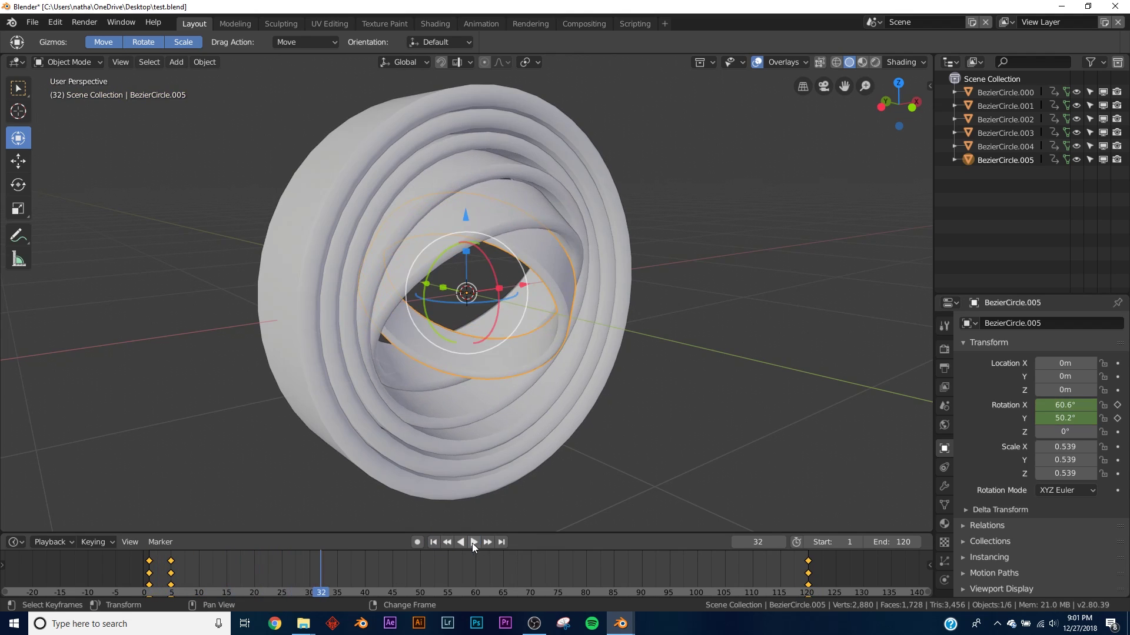
left_click(435, 543)
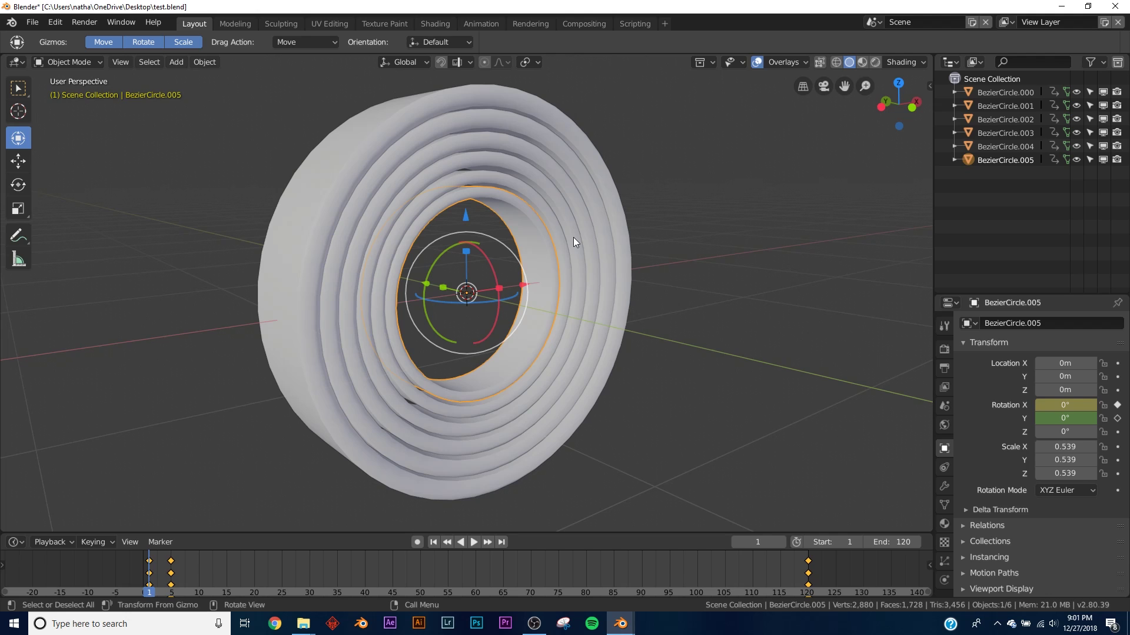
- Key BezierCircle.004's rotation at frame 15 and at 360° Y on frame 120
left_click(538, 203)
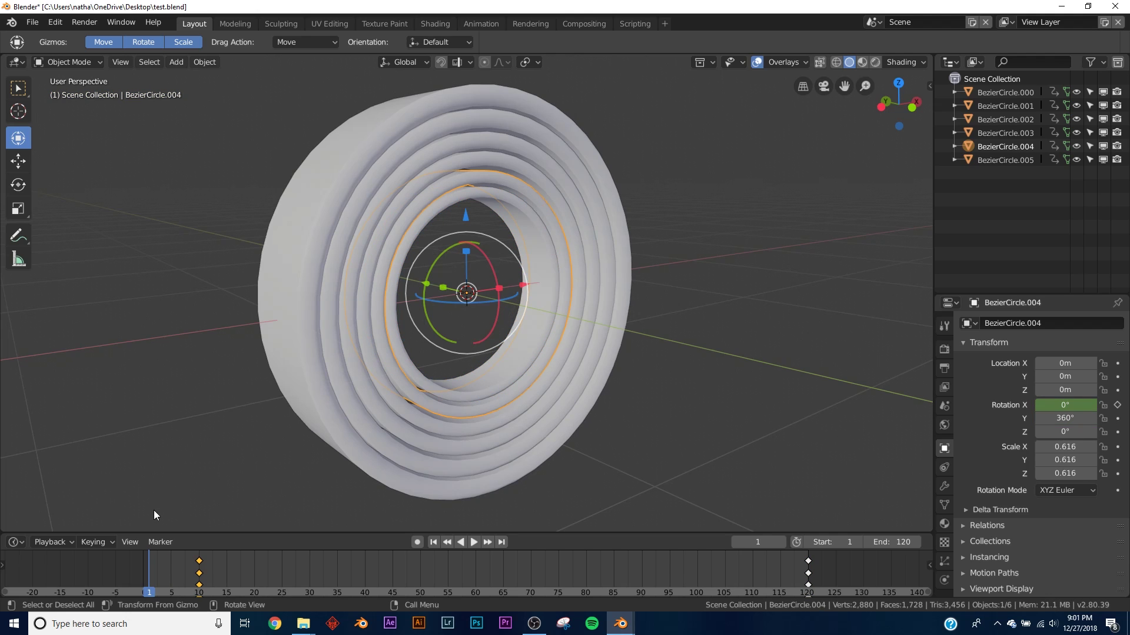
left_click(200, 574)
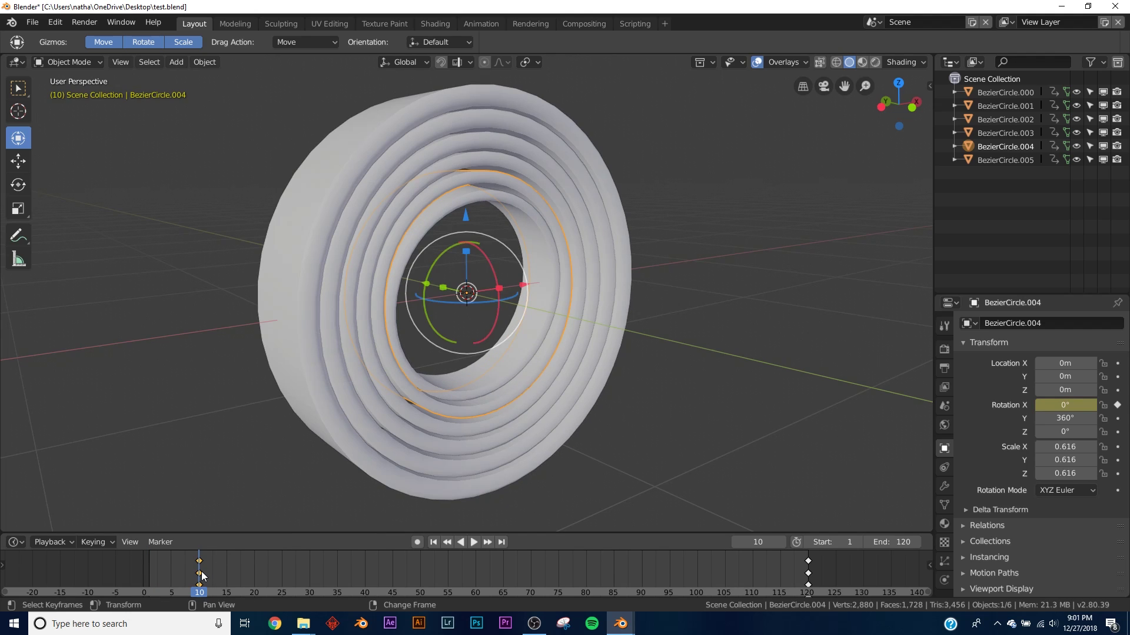
left_click(227, 580)
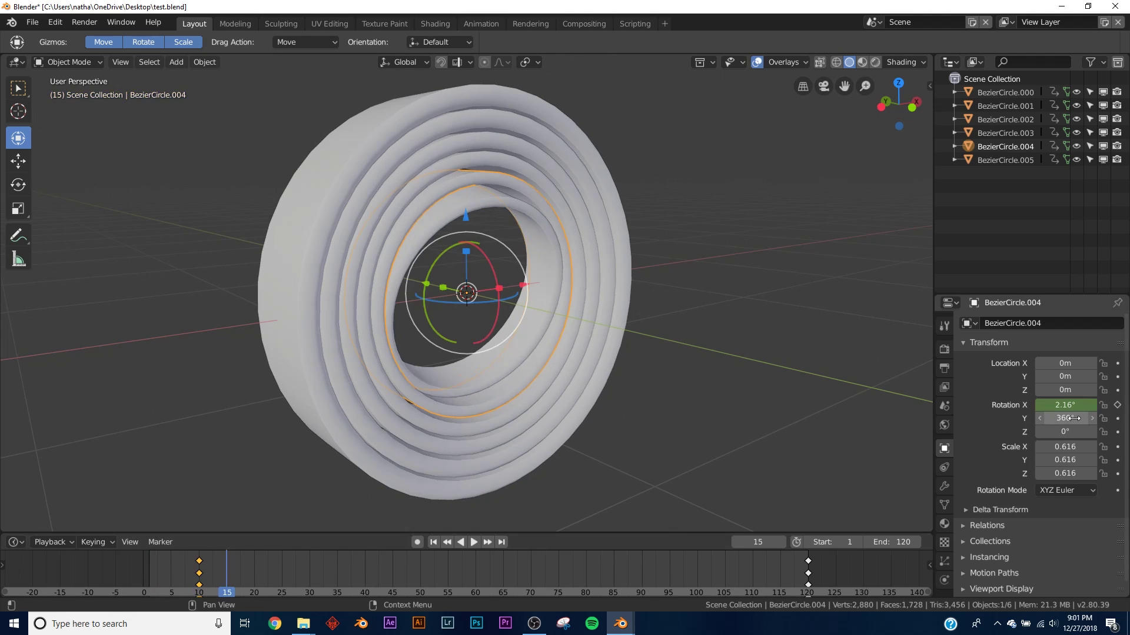
key("i")
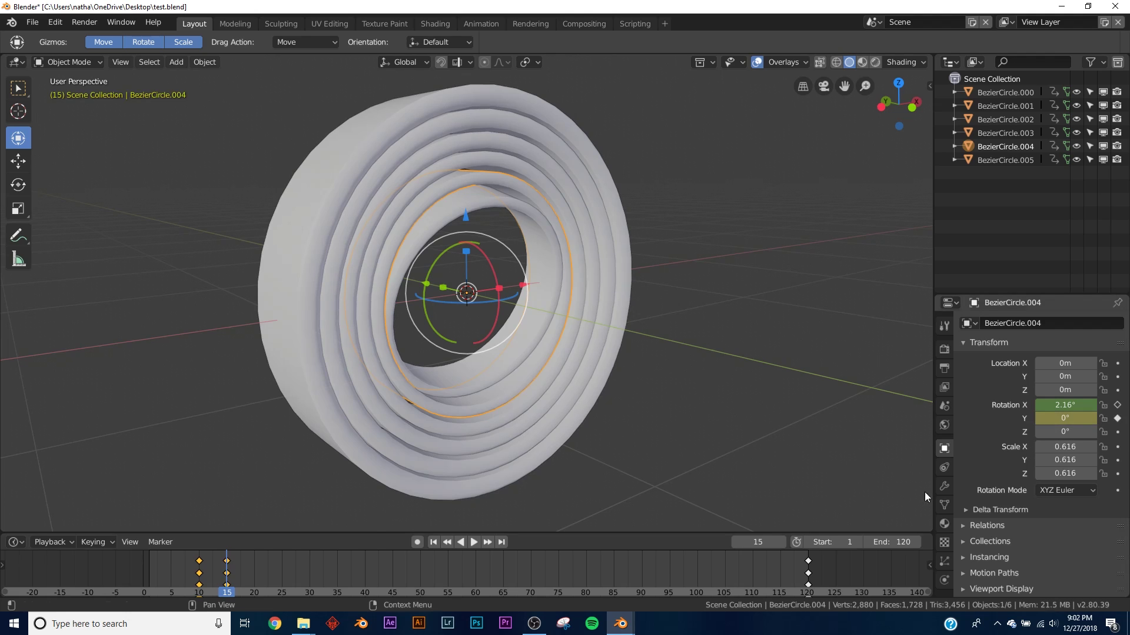
left_click(502, 542)
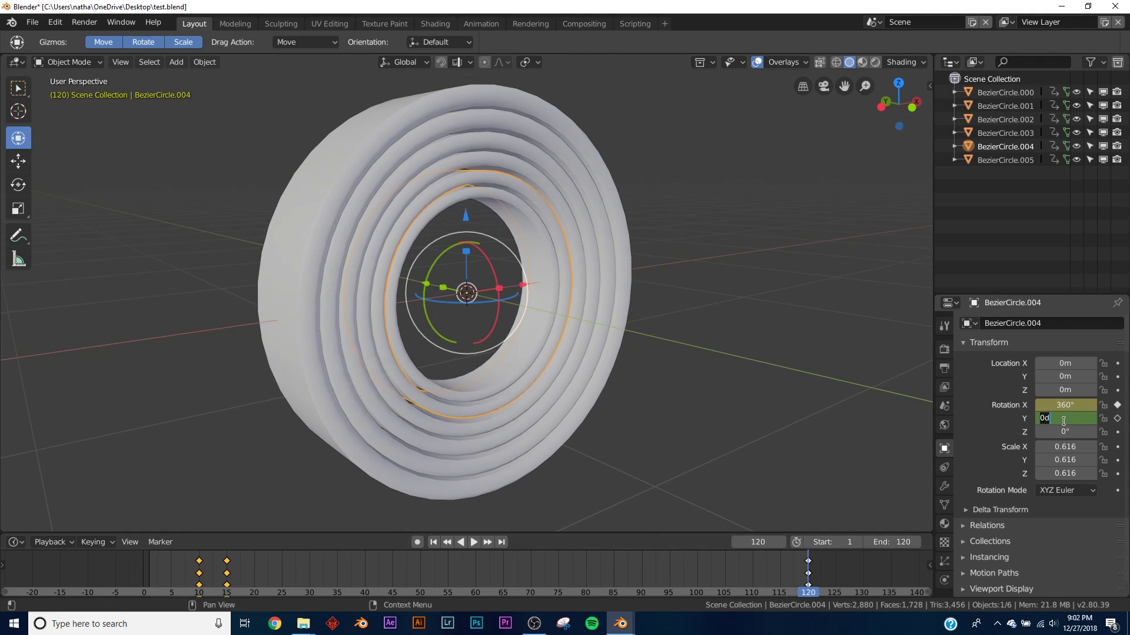
key("i")
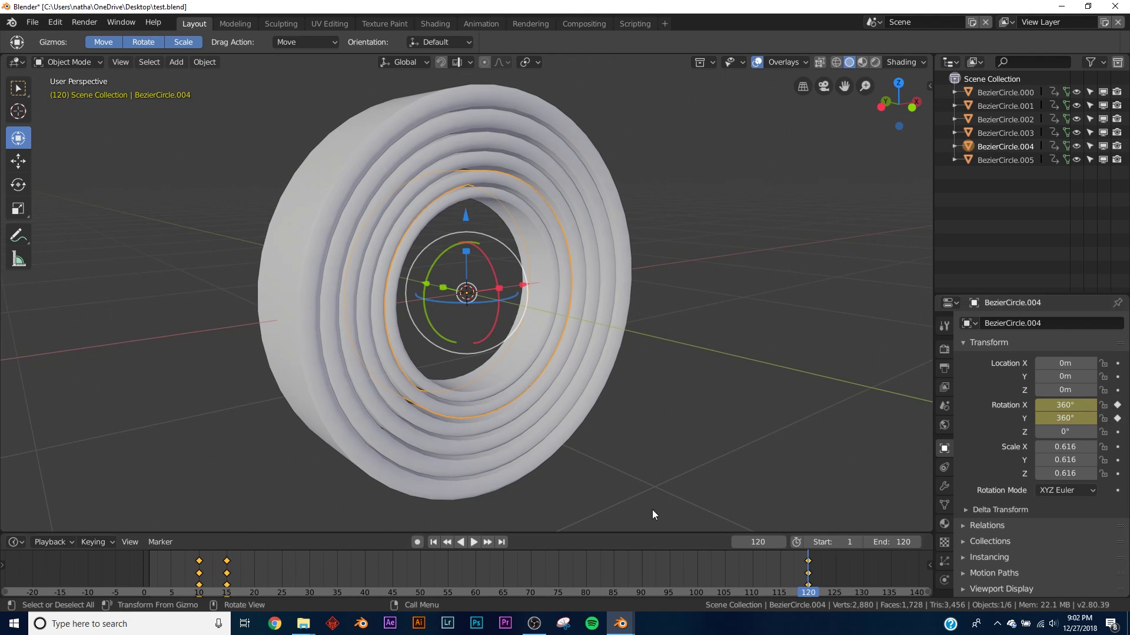
- Play the ring animation from frame 1, then switch to the twisty.blend window
left_click(433, 542)
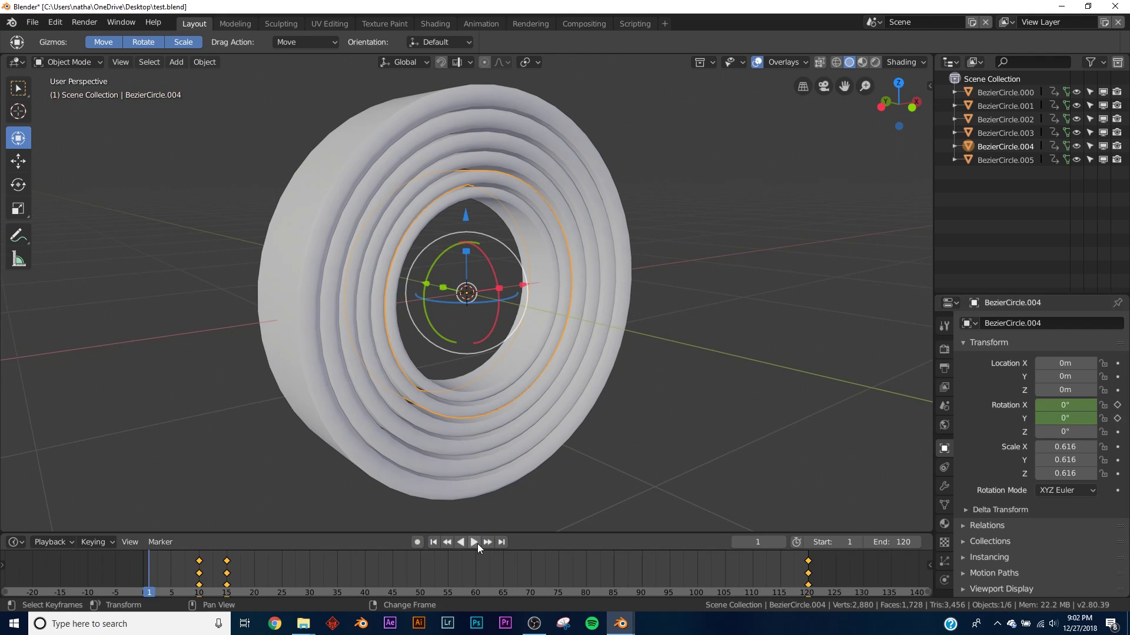
left_click(478, 544)
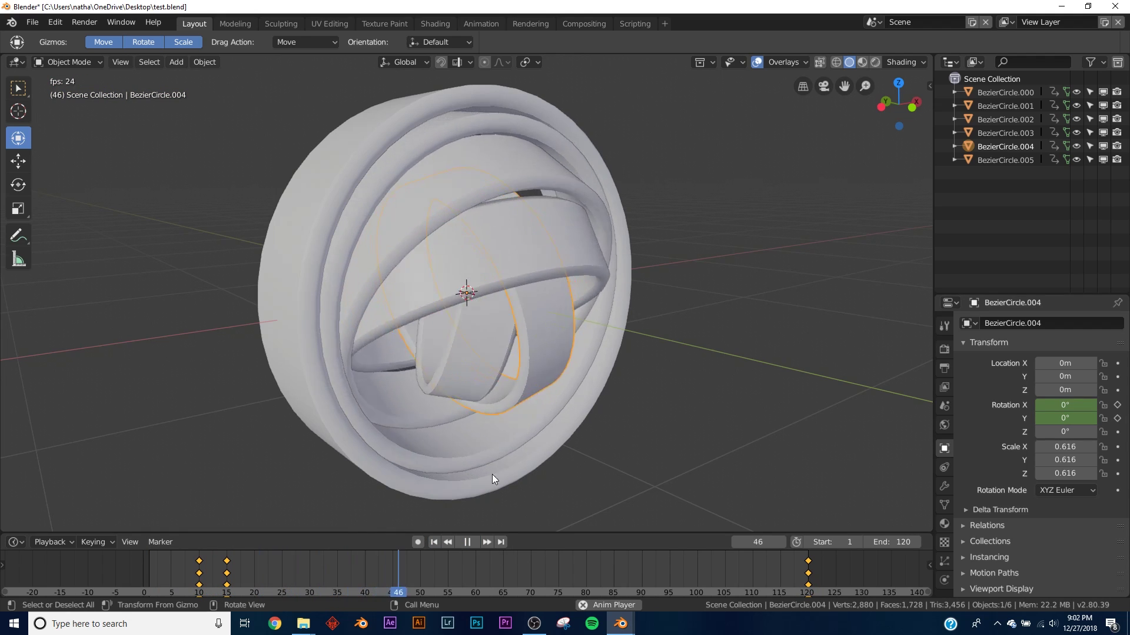
key("space")
mouse_move(620, 623)
left_click(558, 585)
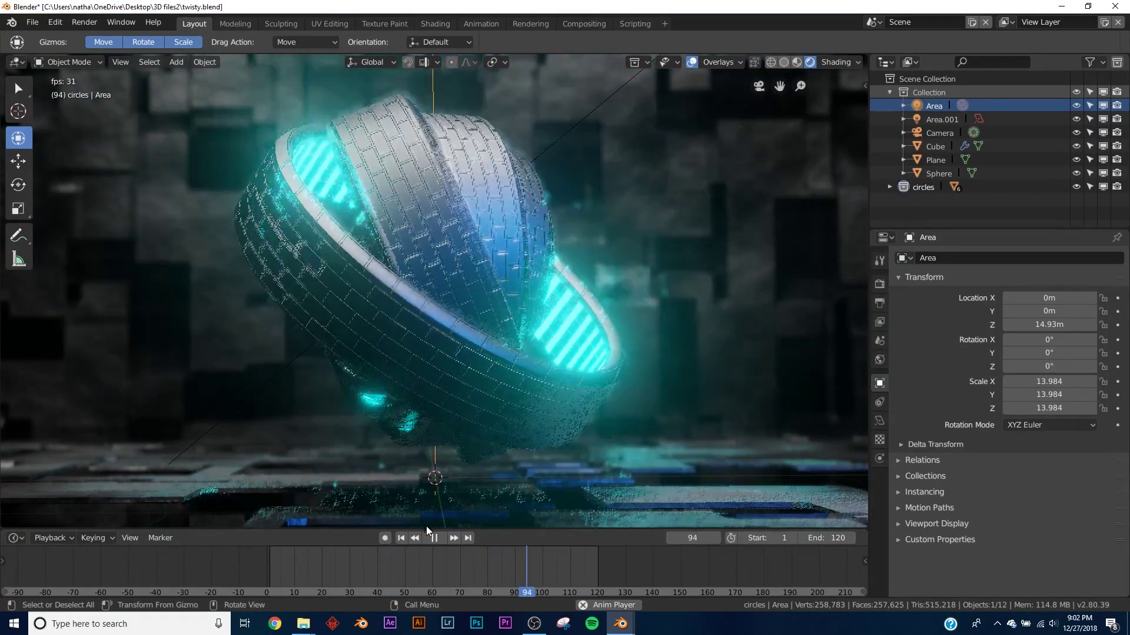
- Replay the twisty.blend demo from the start and orbit around the glowing rings
left_click(434, 539)
left_click(403, 541)
key("space")
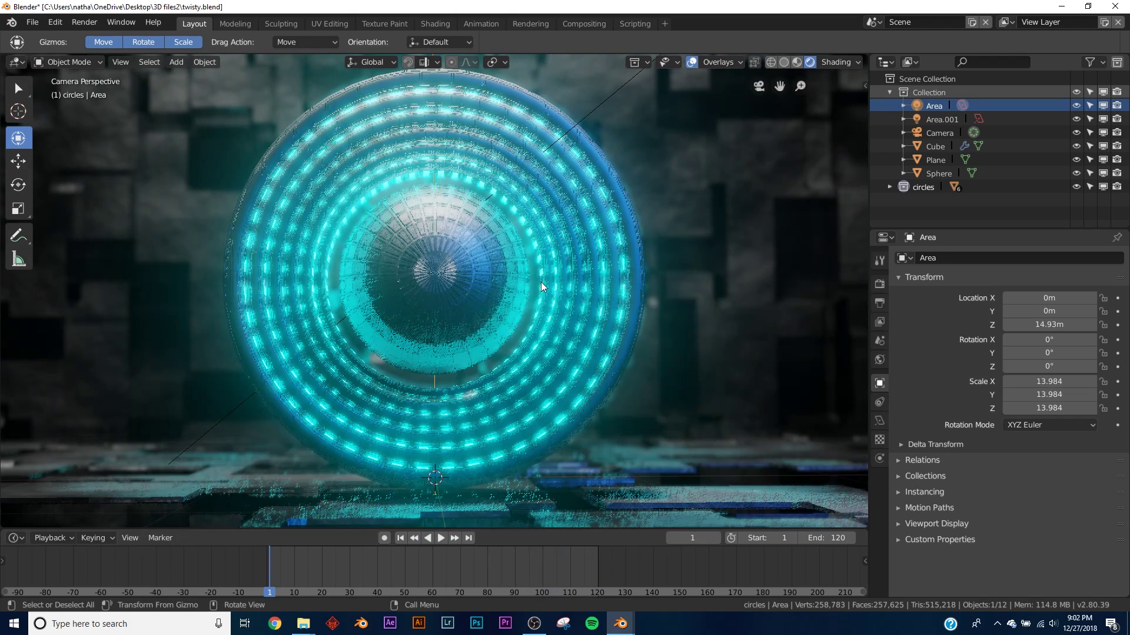
left_click(350, 562)
key("space")
middle_click_drag(559, 353, 612, 137)
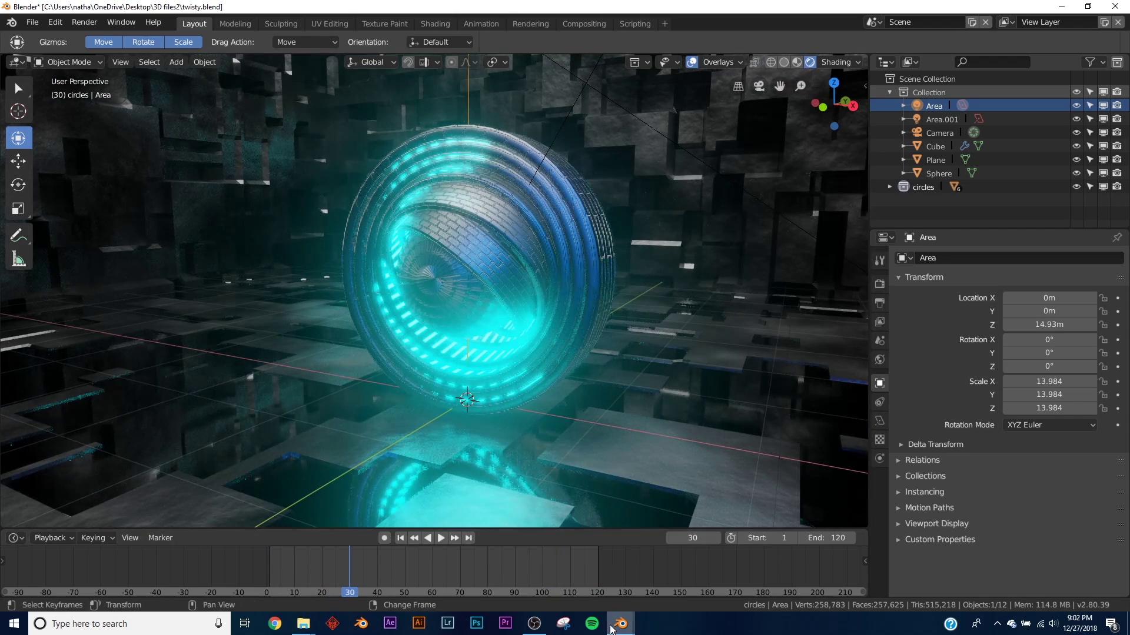
- Return to the test.blend ring scene and undo the accidental ring move with Ctrl+Z
mouse_move(620, 624)
left_click(547, 582)
key("g")
left_click(645, 230)
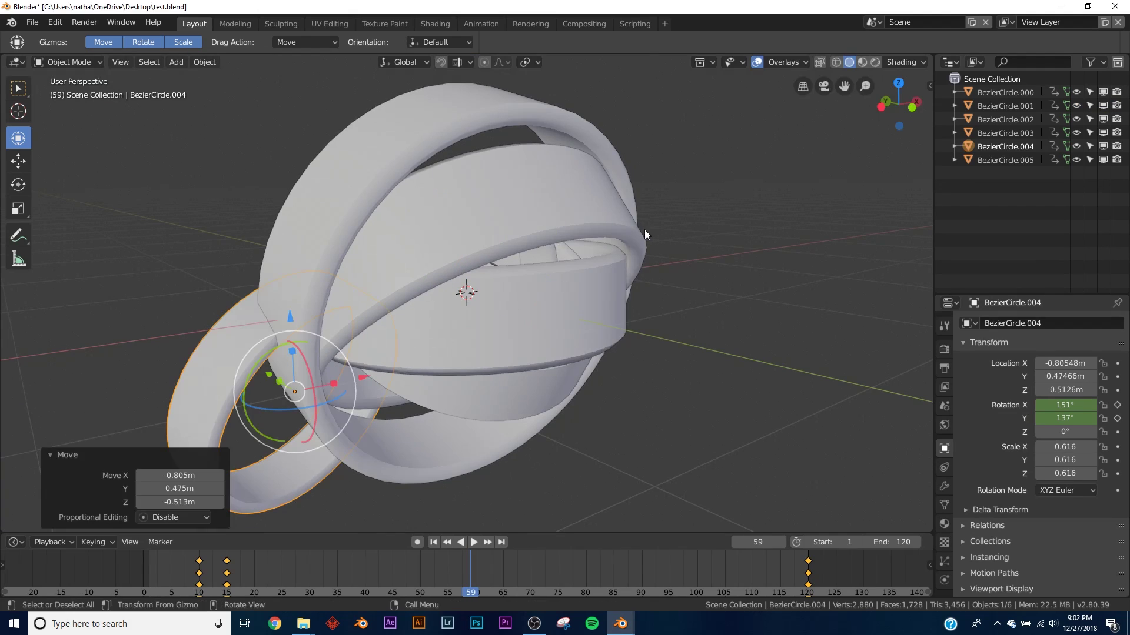
right_click(644, 229)
key("ctrl+z")
- Start a new General file from the File menu
left_click(32, 22)
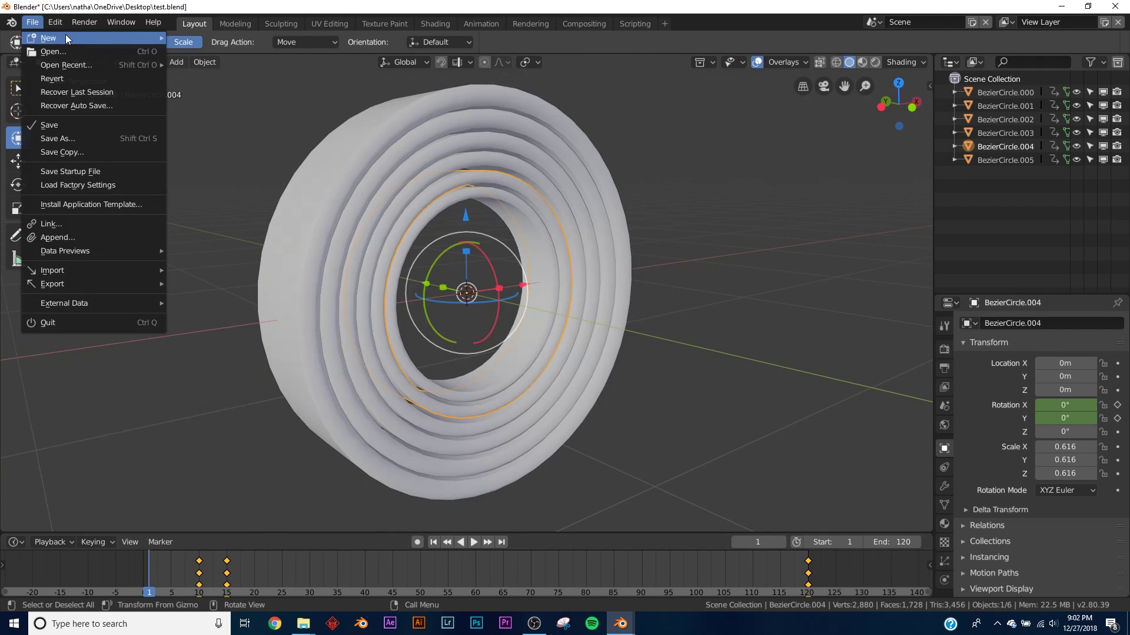
mouse_move(47, 36)
left_click(200, 37)
- Add a plane to the empty scene and enter Edit Mode to subdivide it
key("shift+a")
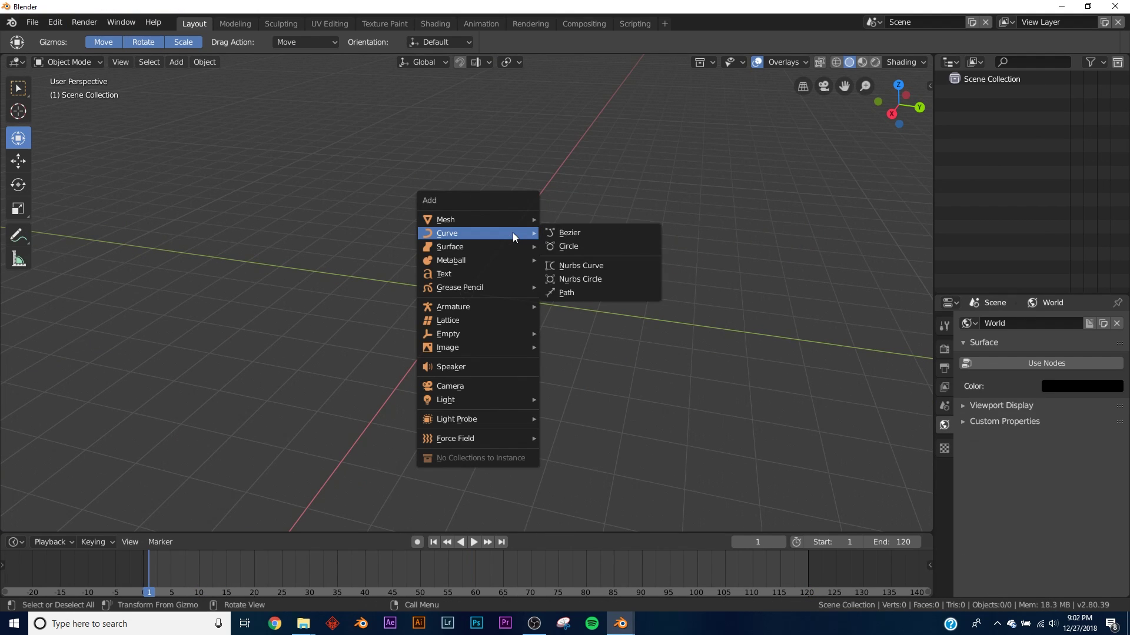
mouse_move(480, 219)
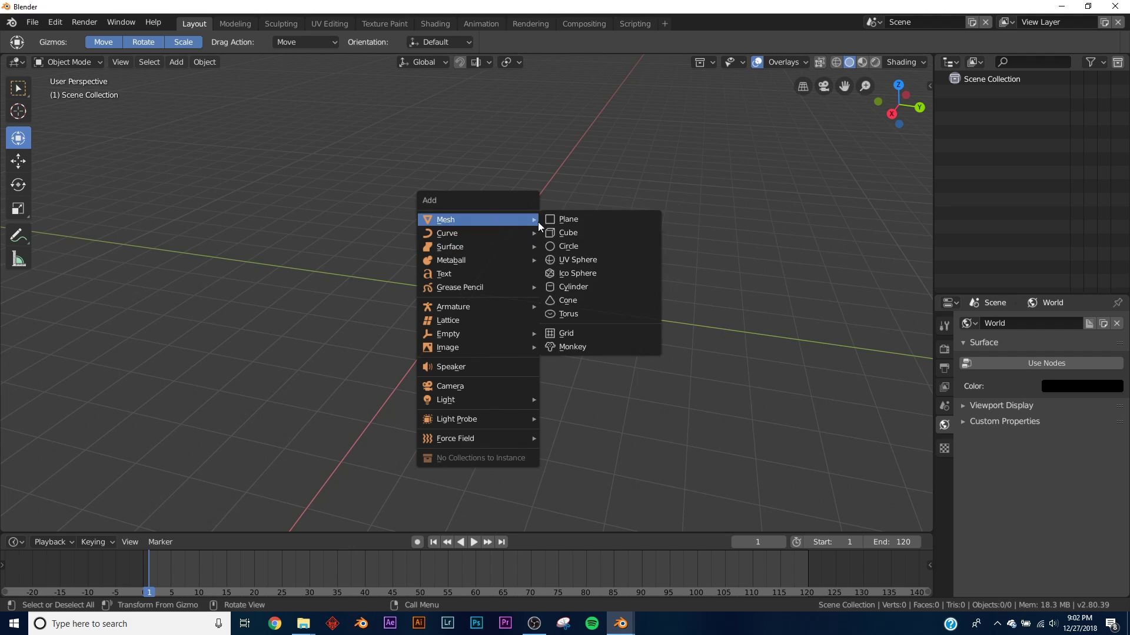
left_click(551, 222)
key("Tab")
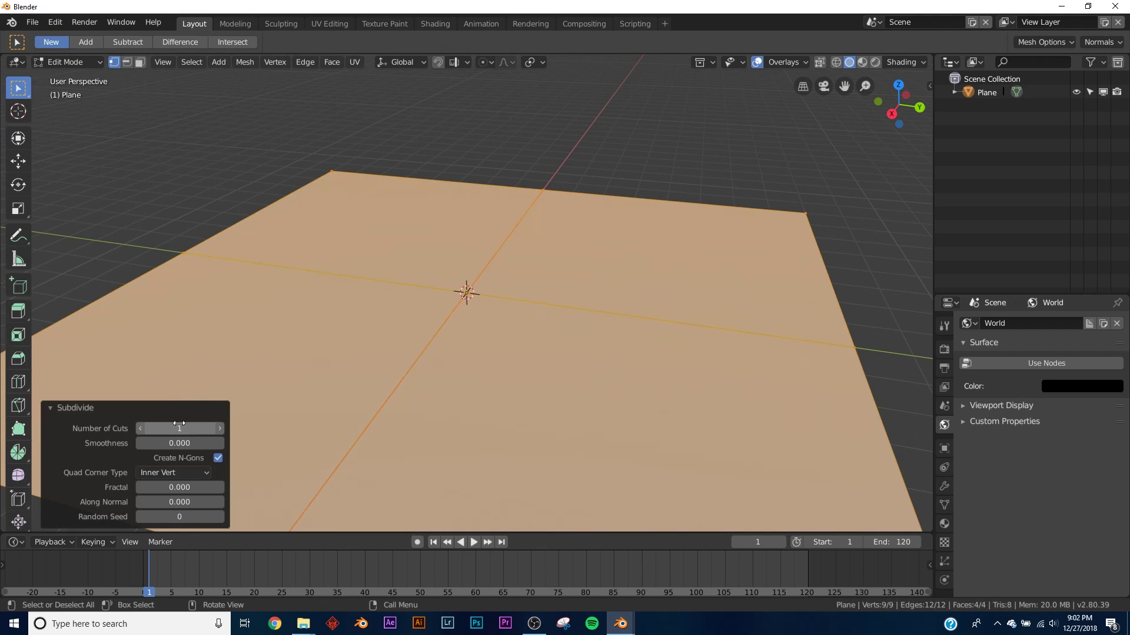
- Subdivide the plane with 100 cuts, then add Subdivision Surface and Displace modifiers
key("Return")
key("Tab")
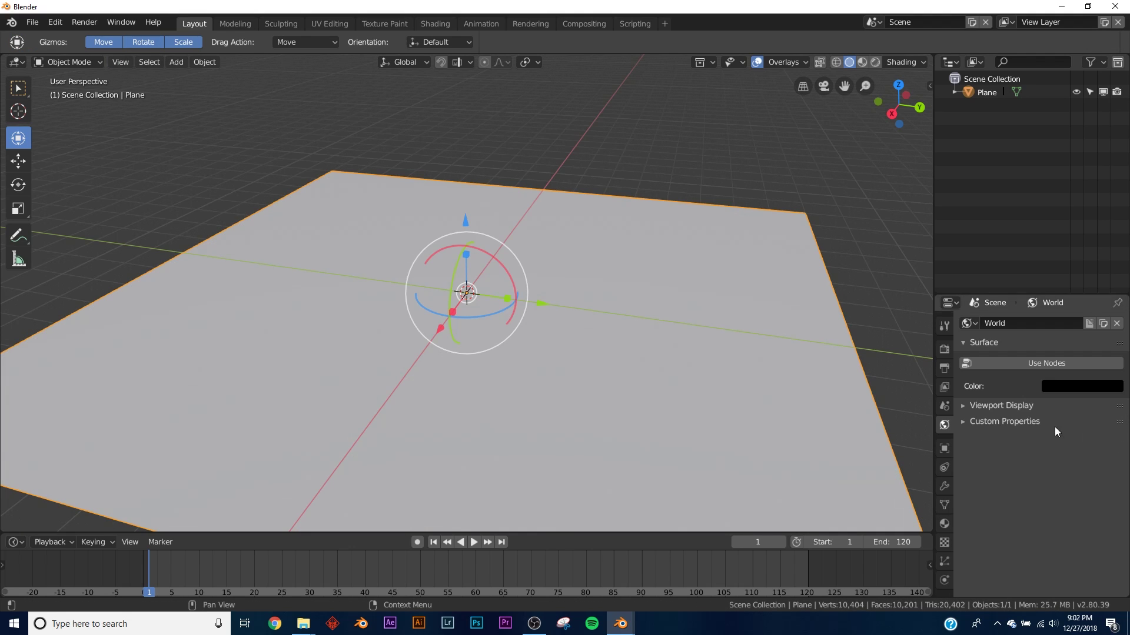
left_click(944, 486)
left_click(1016, 325)
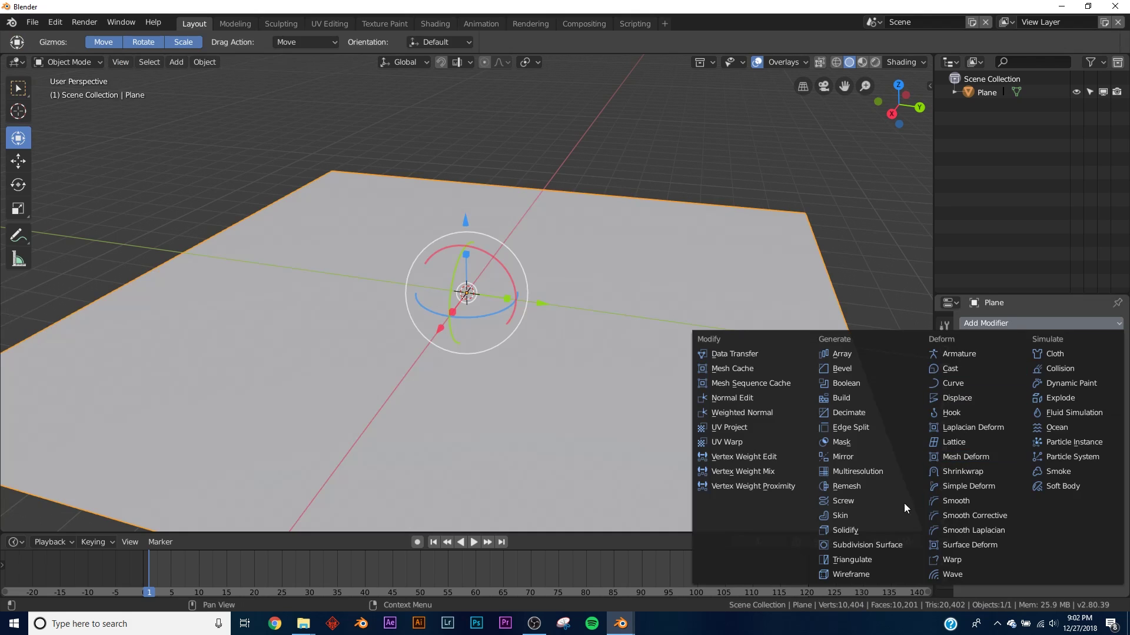
left_click(866, 545)
left_click(1032, 322)
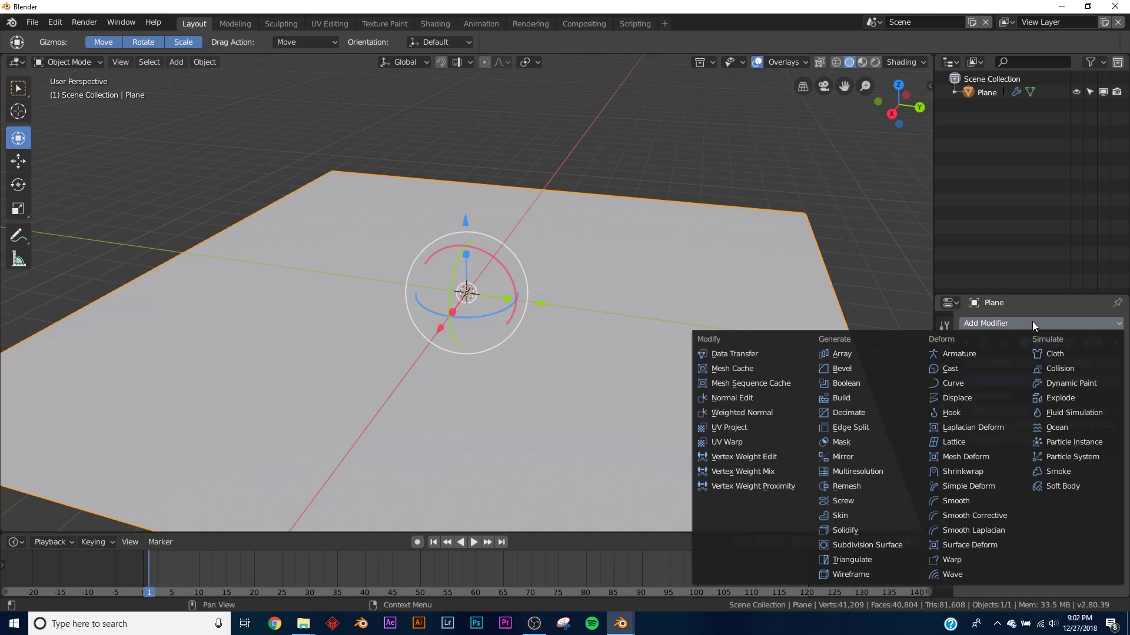
left_click(977, 399)
- Give the Displace a new Distorted Noise texture with Cell Noise basis and distortion
left_click(1095, 519)
left_click(1113, 519)
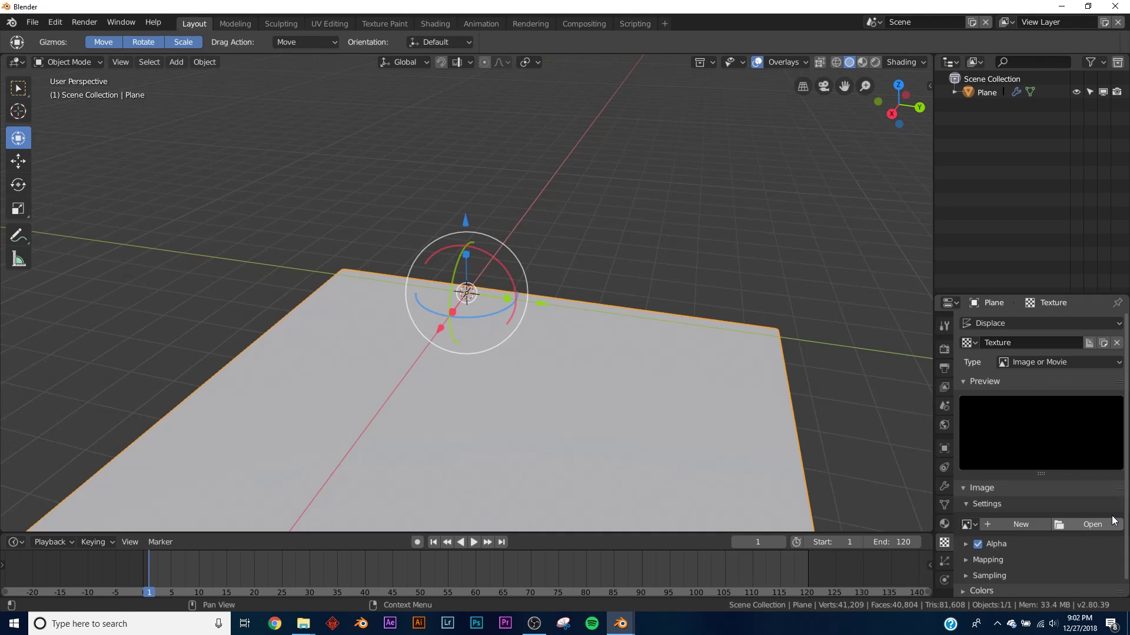
left_click(1053, 363)
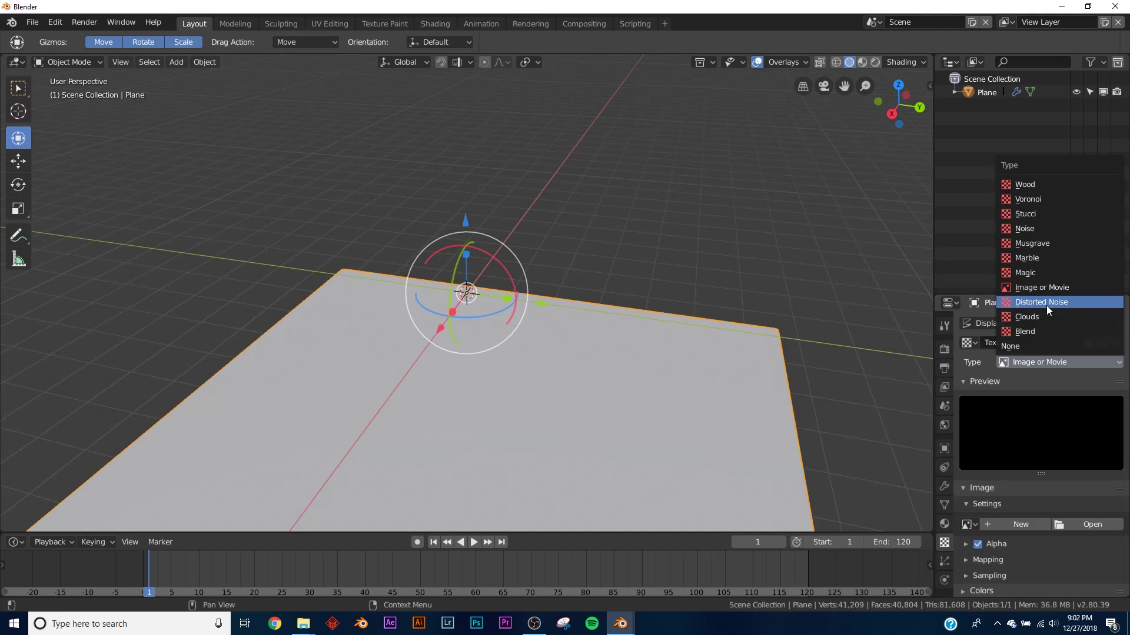
left_click(1046, 304)
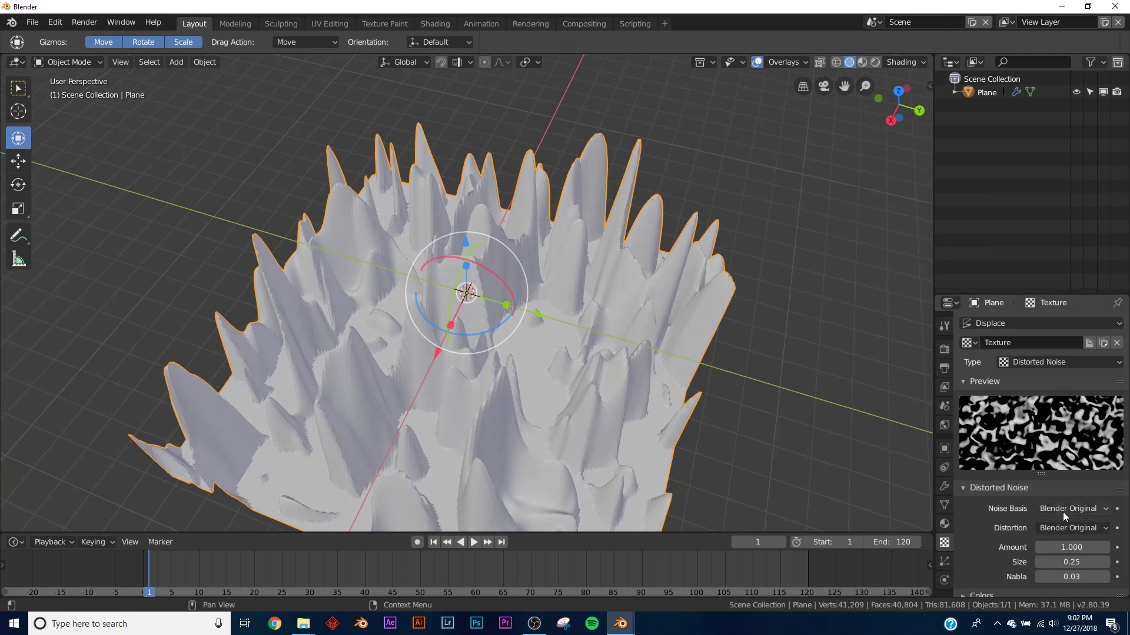
scroll(1062, 512, "down", 1)
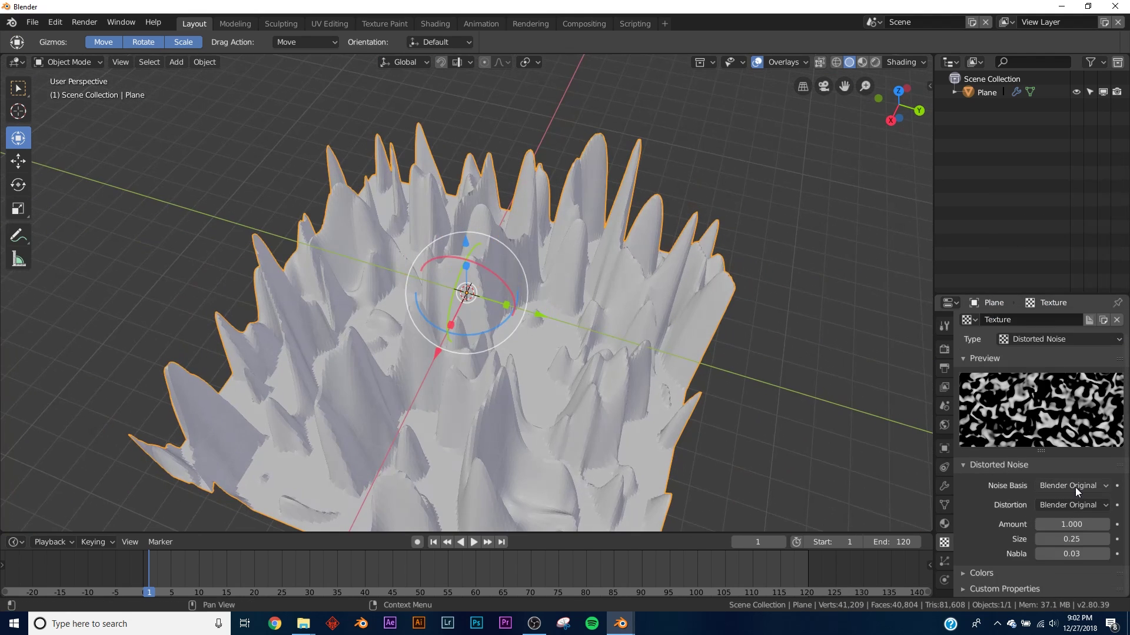
left_click(1075, 488)
left_click(1045, 338)
left_click(1068, 505)
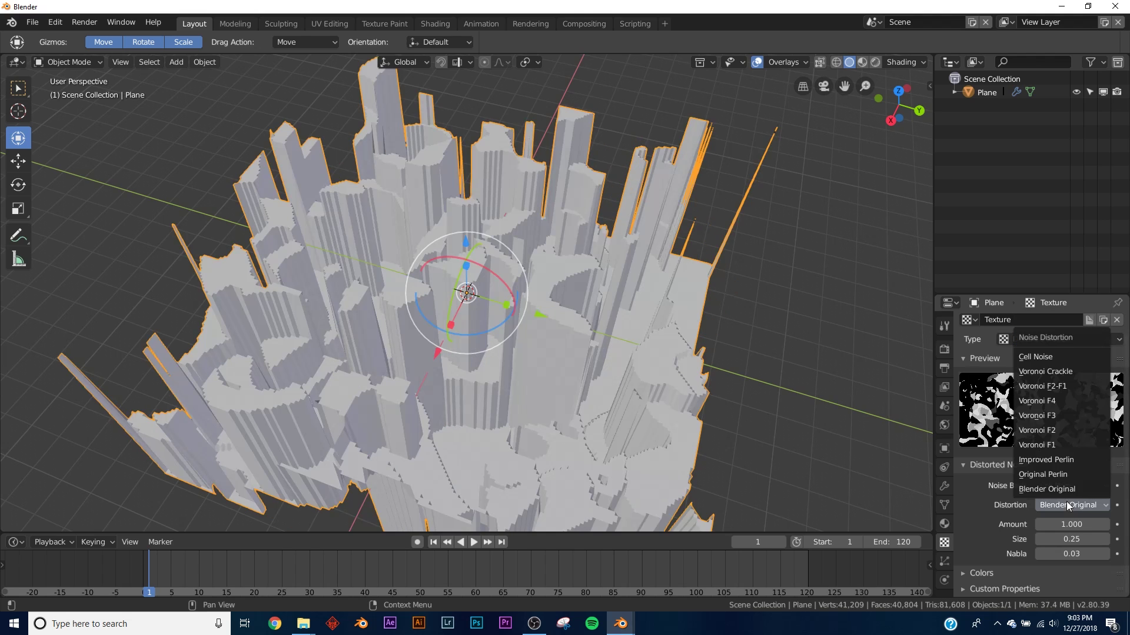
left_click(1047, 357)
- Set the displacement strength to 0.1 and orbit to a low view of the blocks
middle_click_drag(567, 327, 647, 406)
left_click(945, 487)
scroll(1037, 528, "down", 1)
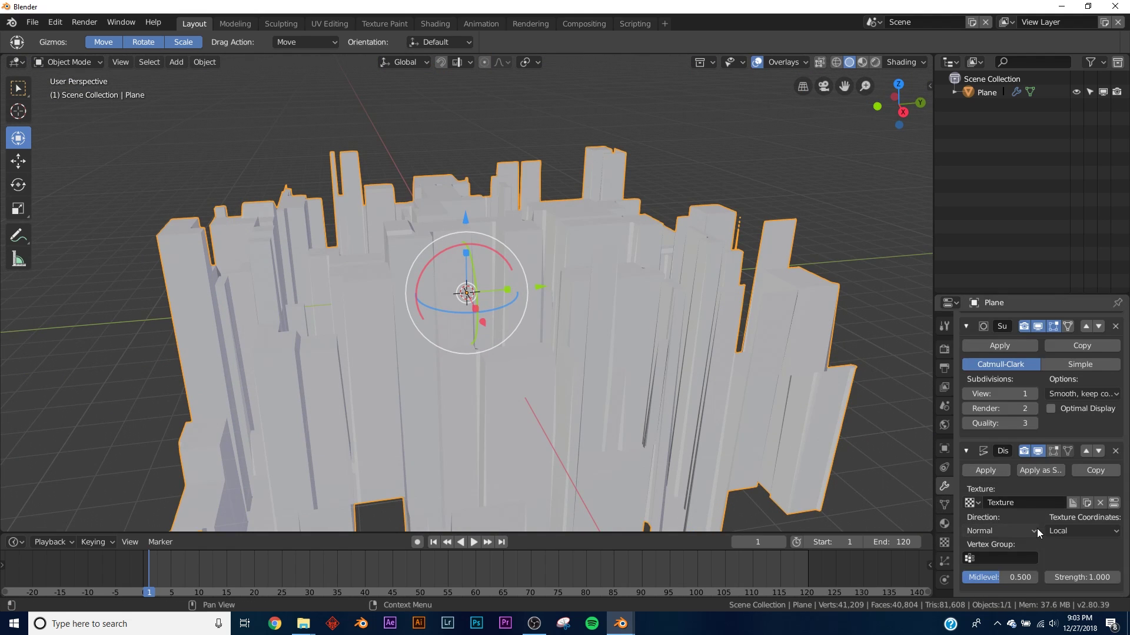
left_click_drag(1049, 581, 1112, 582)
middle_click_drag(503, 397, 500, 297)
scroll(500, 296, "down", 6)
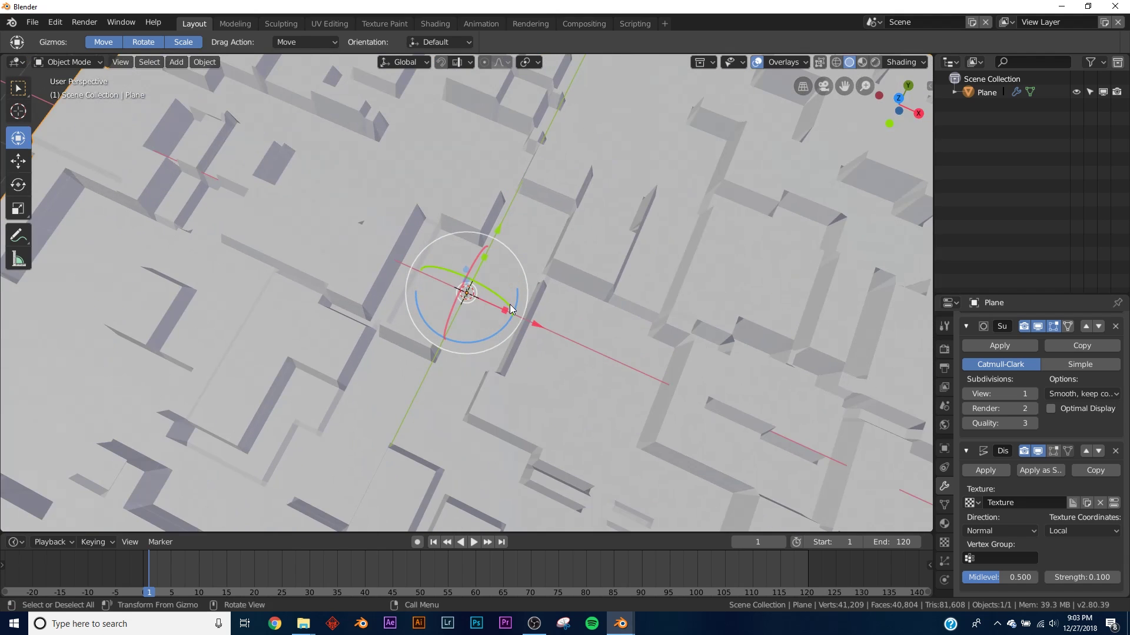
middle_click_drag(575, 324, 501, 255)
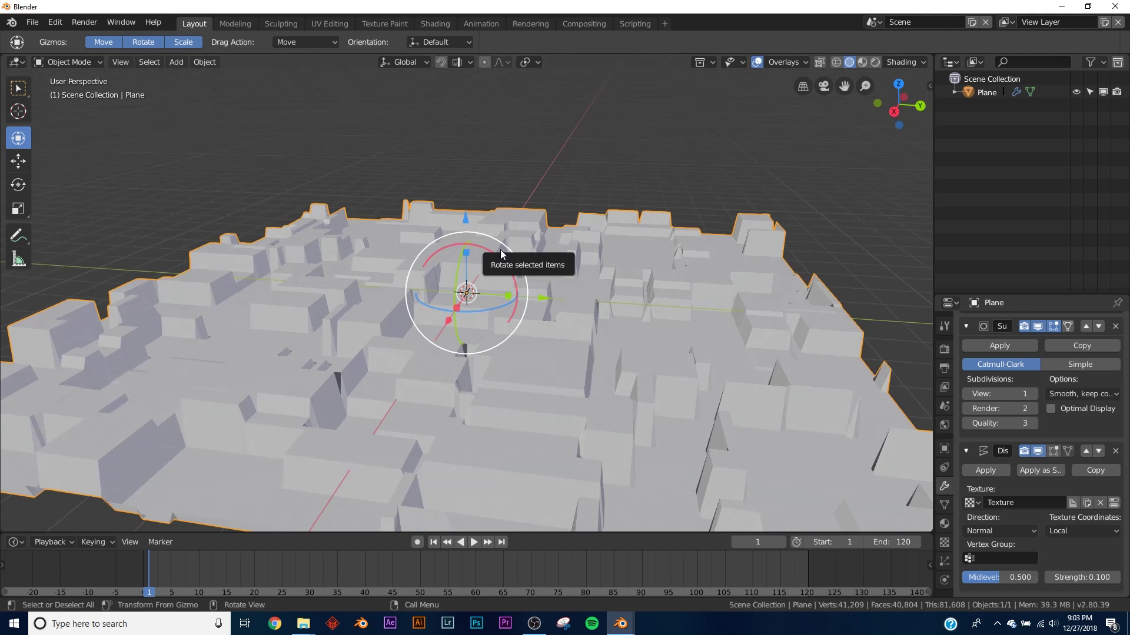
- Glance at the twisty.blend window, then return to the plane scene
mouse_move(616, 624)
left_click(559, 584)
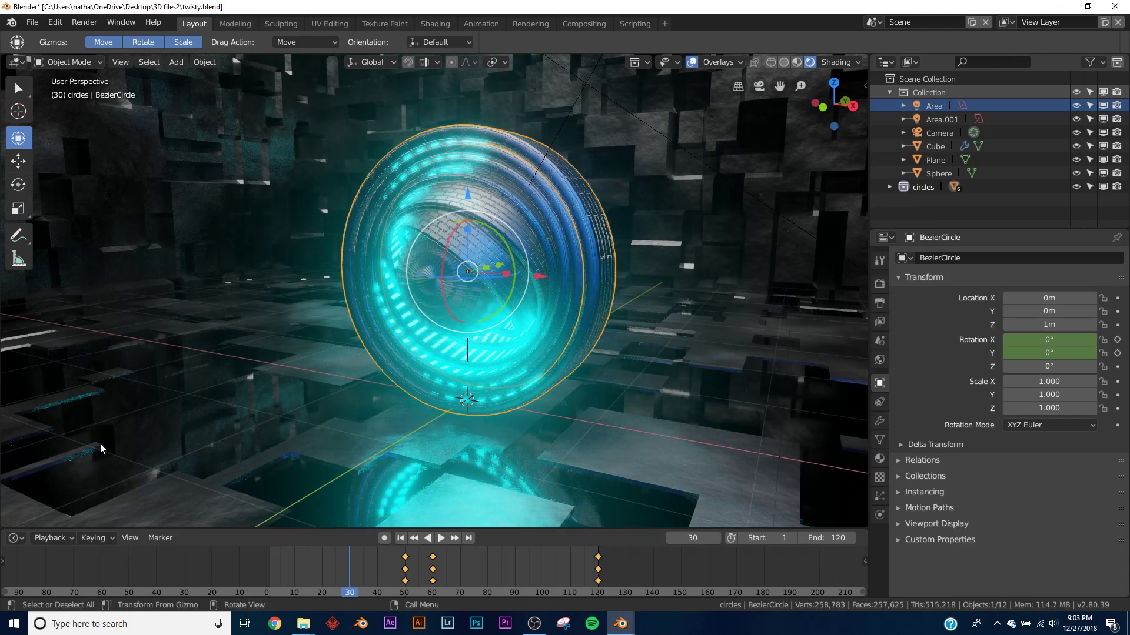
mouse_move(622, 625)
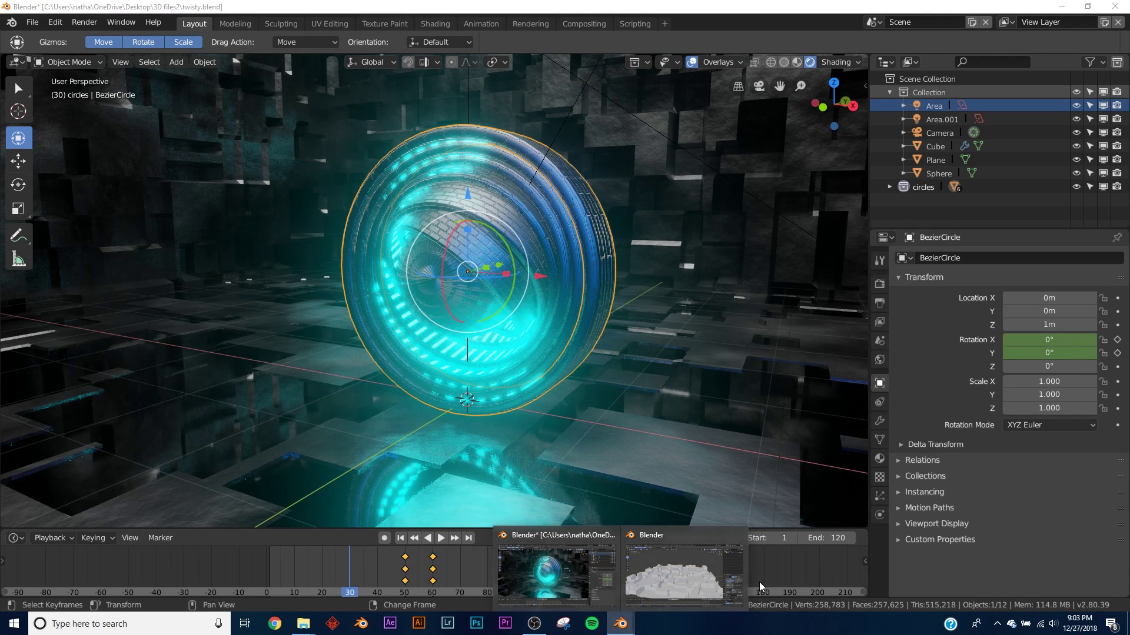
left_click(708, 584)
- Delete the displaced plane and add a Bezier circle to the scene
key("Delete")
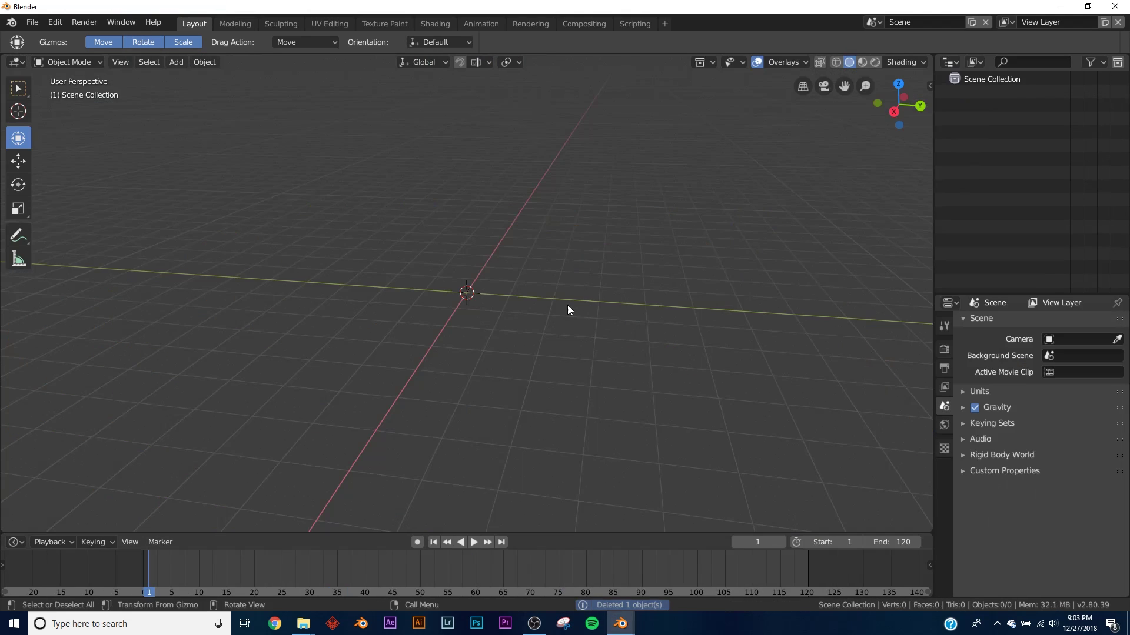
key("shift+a")
mouse_move(533, 234)
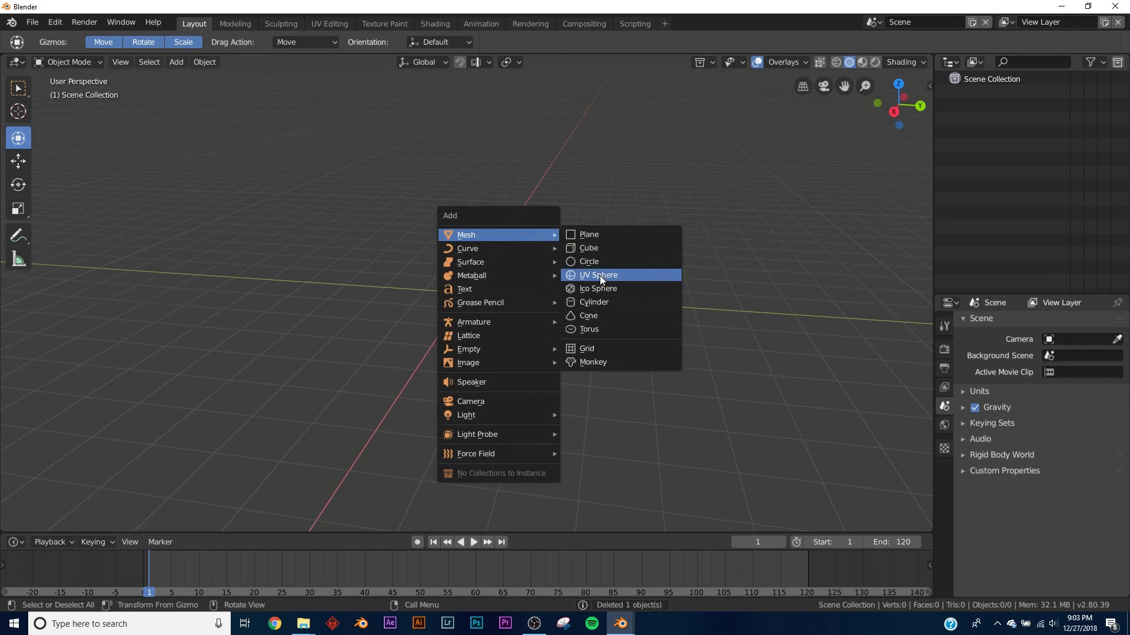
mouse_move(503, 257)
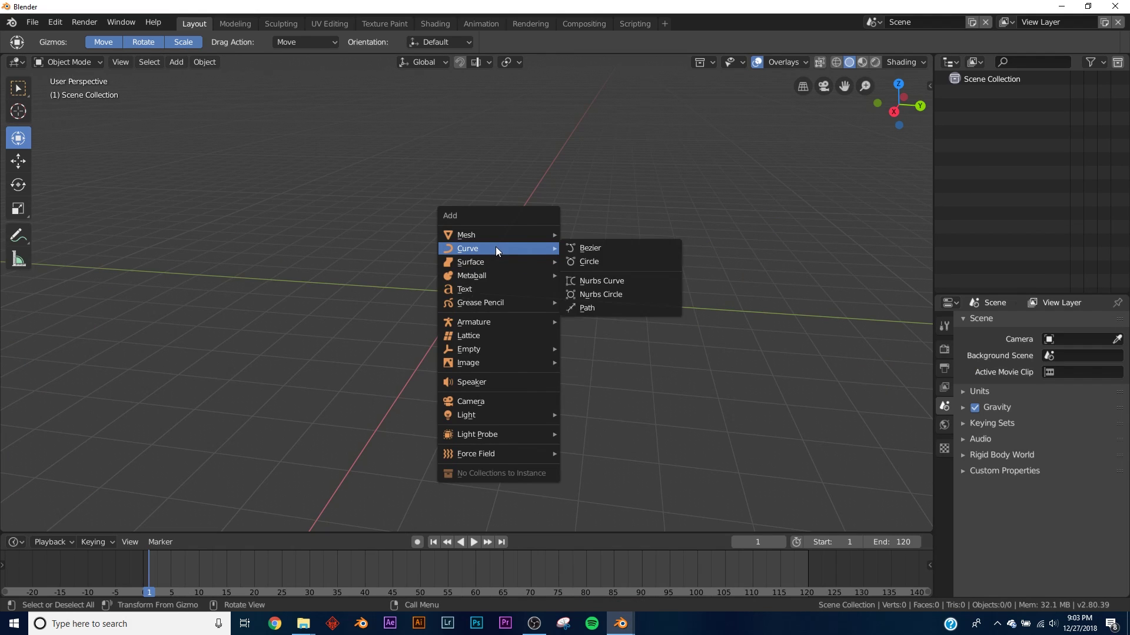
left_click(591, 263)
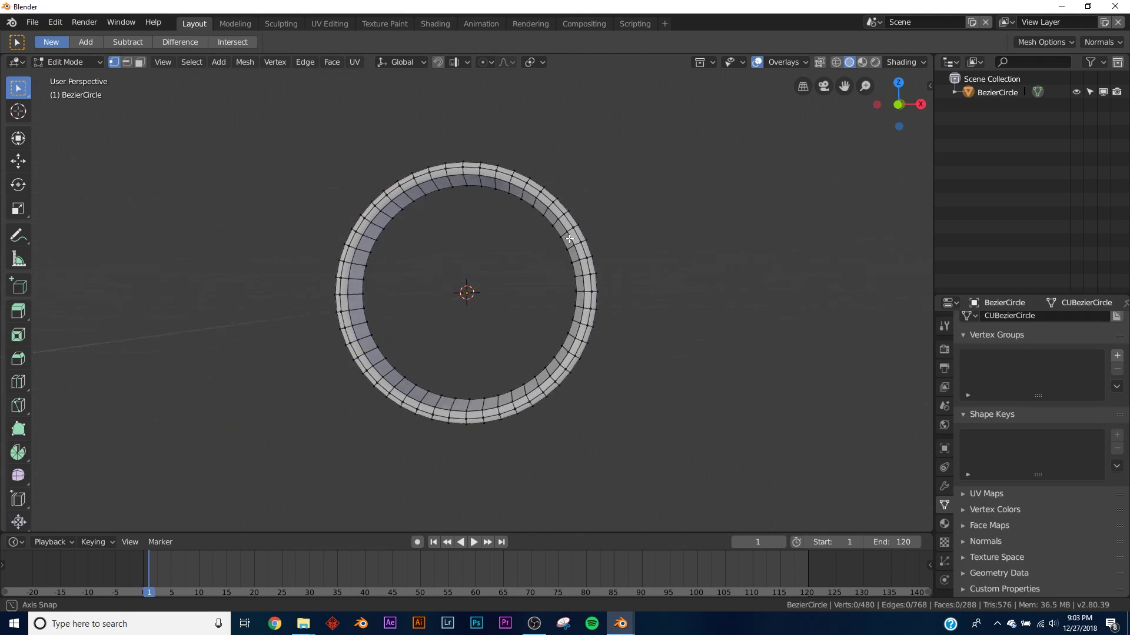
scroll(587, 265, "up", 3)
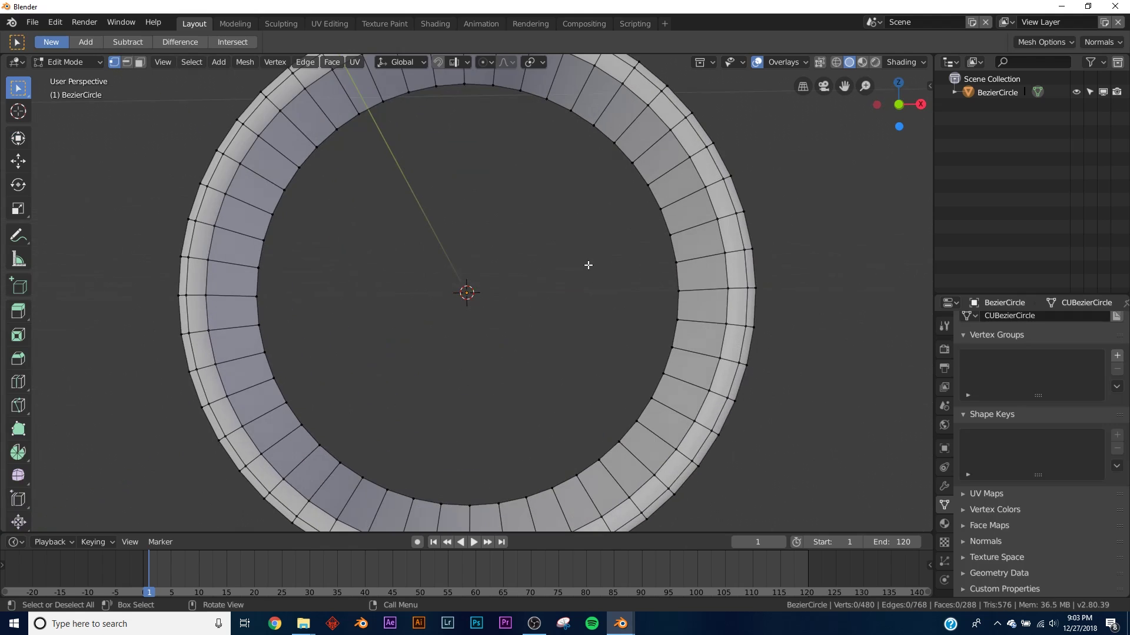
mouse_move(587, 265)
middle_mouse_down()
mouse_move(756, 270)
mouse_move(576, 284)
mouse_move(571, 272)
middle_mouse_up()
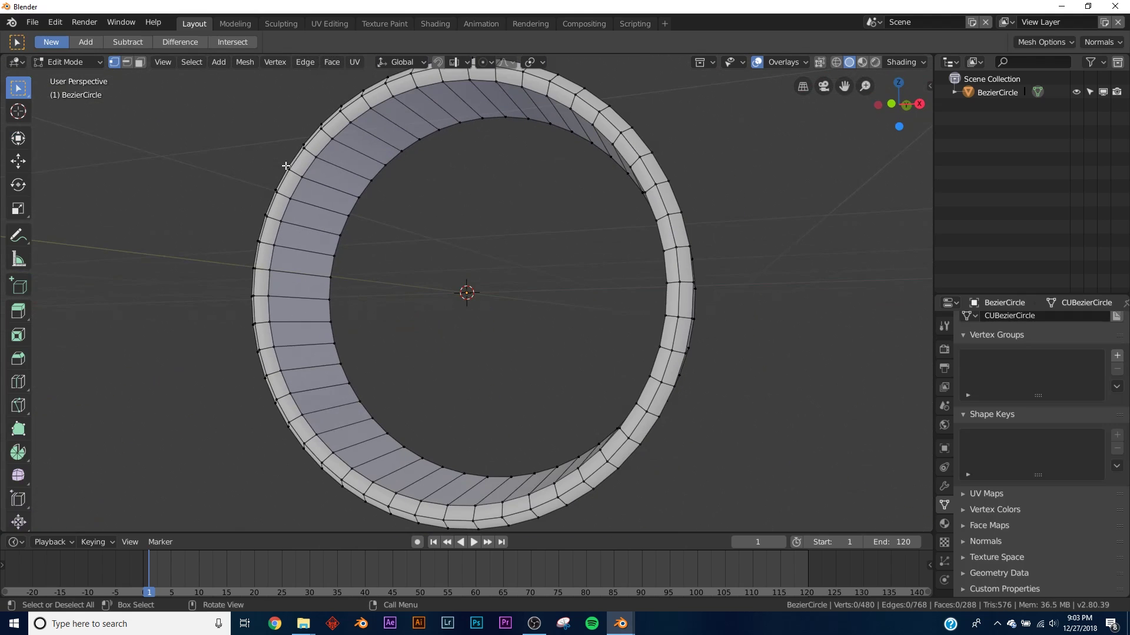
- In face select mode, Alt-click to select the ring's inner face loop
left_click(287, 167)
left_click(139, 61)
left_click(373, 136)
left_click(373, 139, "alt")
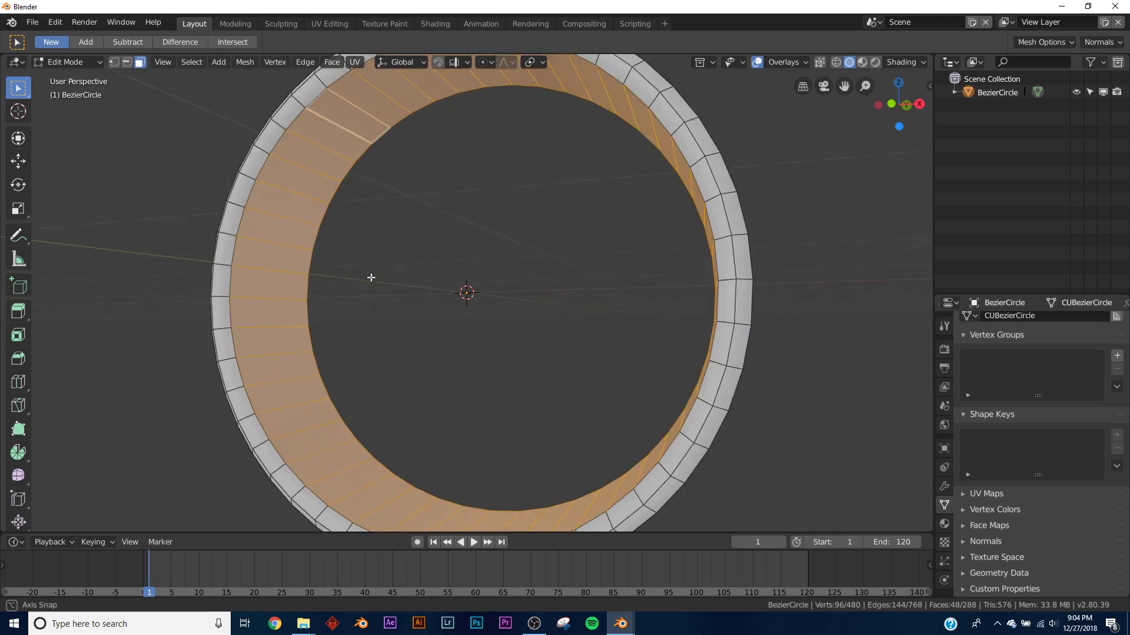
mouse_move(371, 277)
middle_mouse_down()
mouse_move(601, 282)
mouse_move(548, 198)
mouse_move(426, 214)
mouse_move(365, 270)
middle_mouse_up()
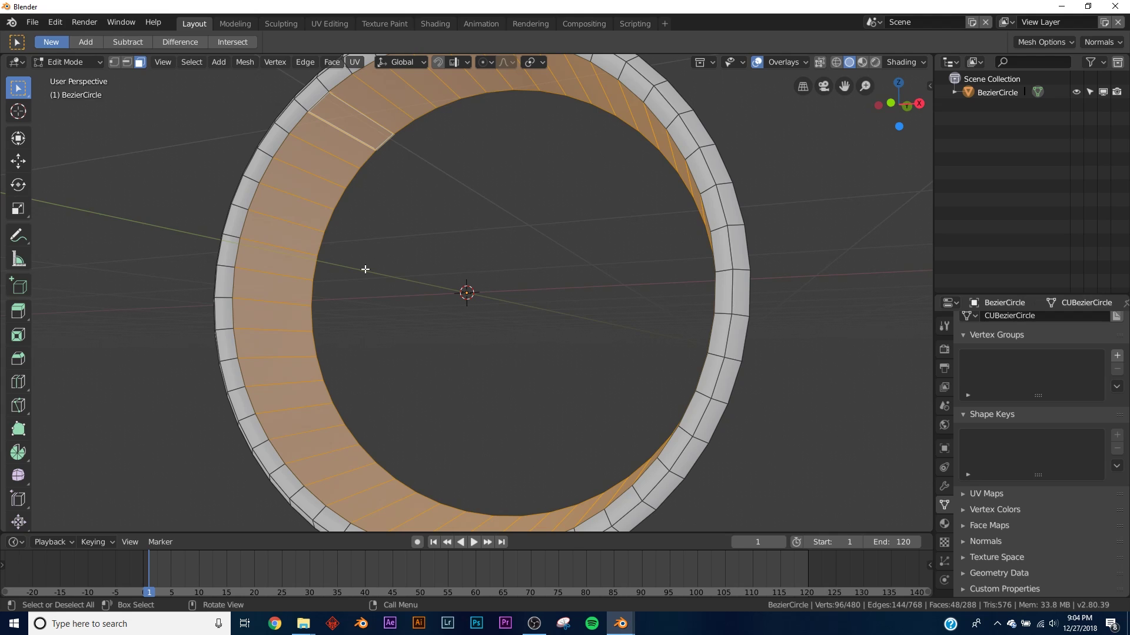
- Give the ring a new Principled material with Metallic 1 and a darker base colour
key("Tab")
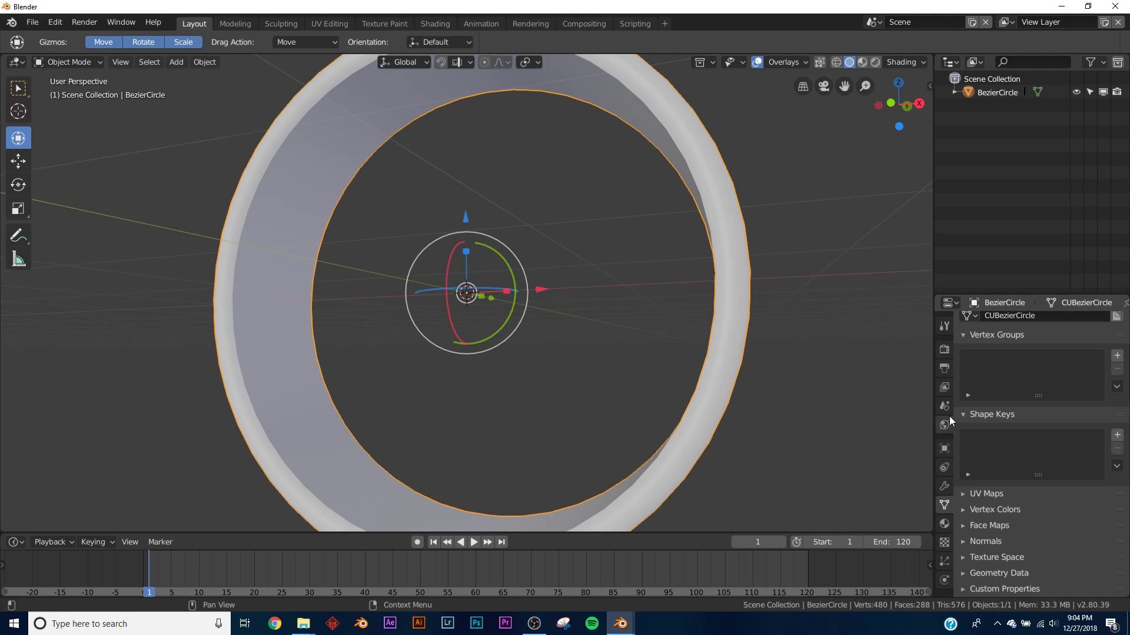
left_click(945, 524)
left_click(1039, 379)
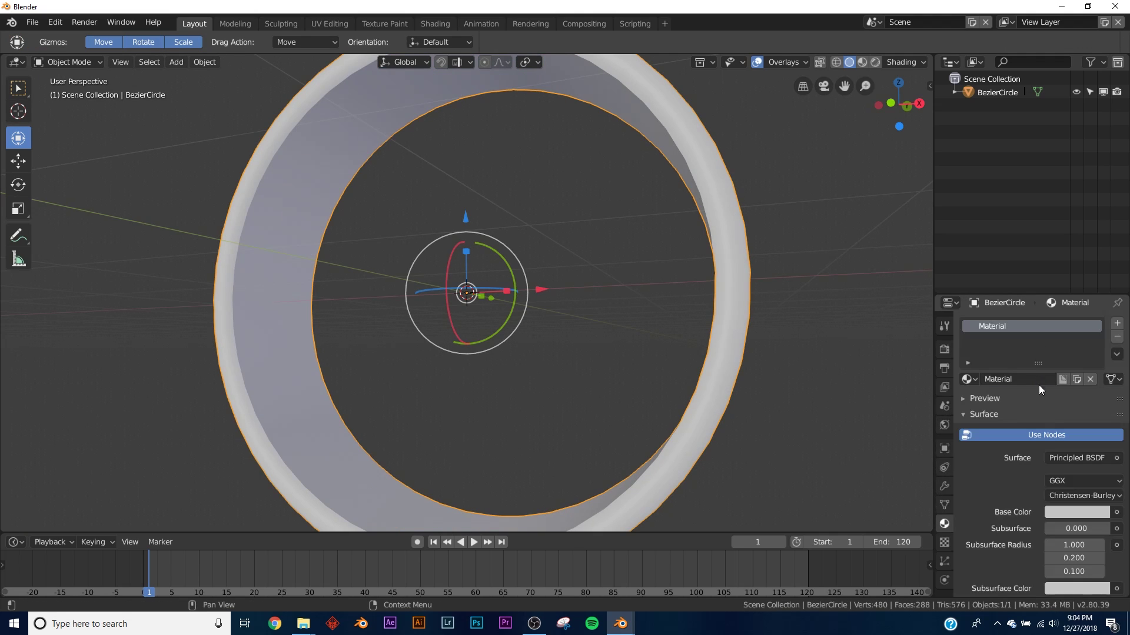
left_click(1077, 458)
scroll(1038, 566, "down", 5)
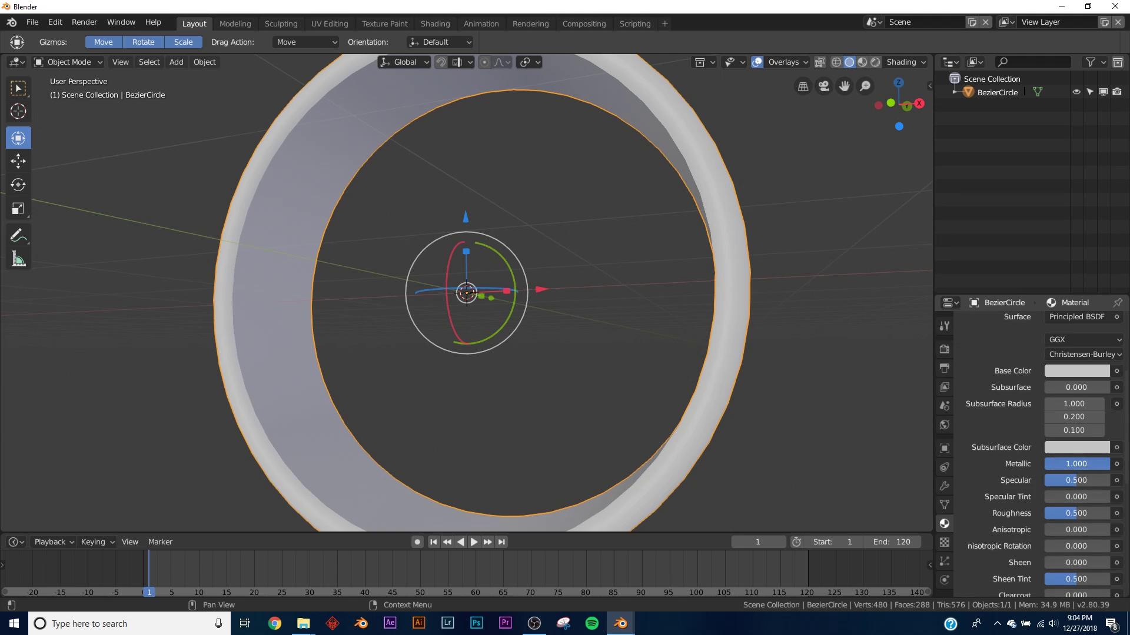
left_click(1083, 371)
left_click(1098, 251)
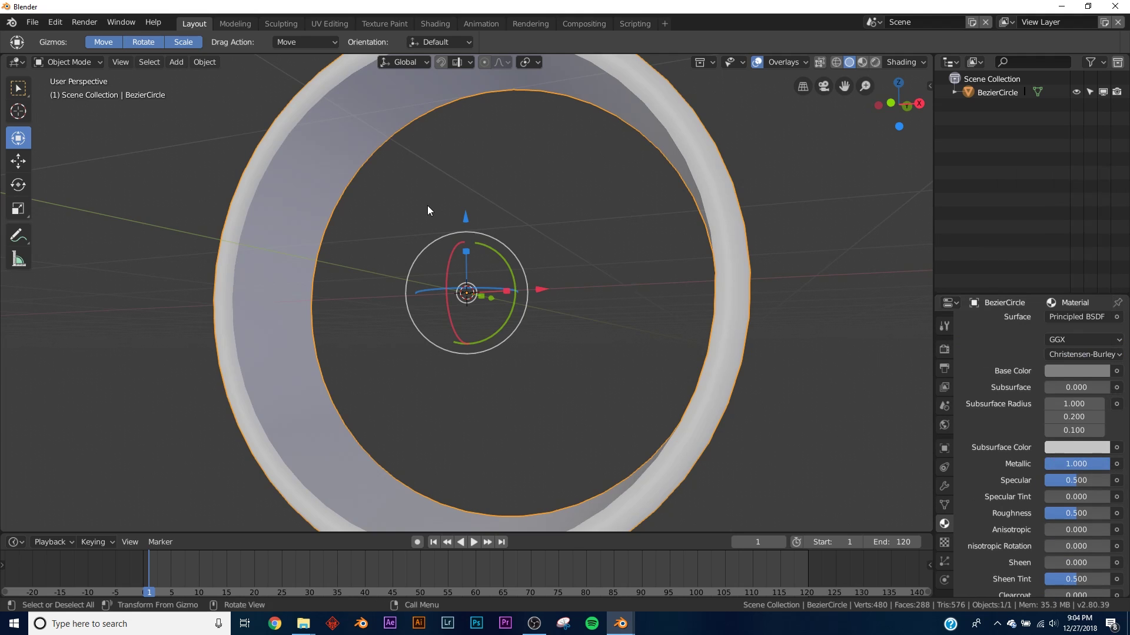
- Inset the selected inner faces individually into separate panels
key("Tab")
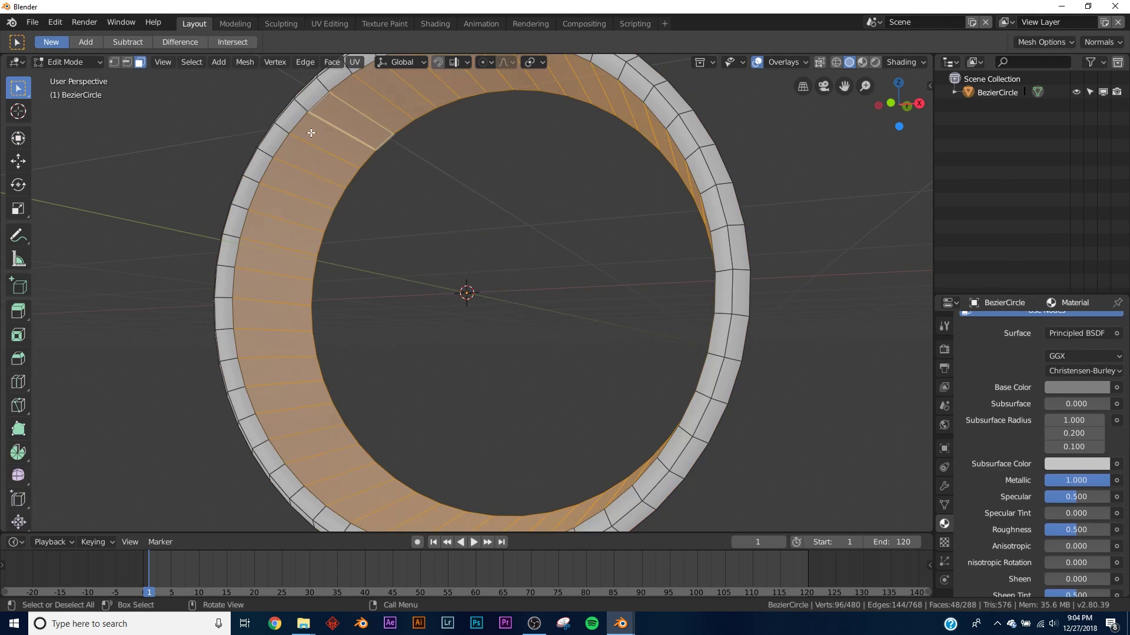
left_click(25, 334)
left_click(90, 42)
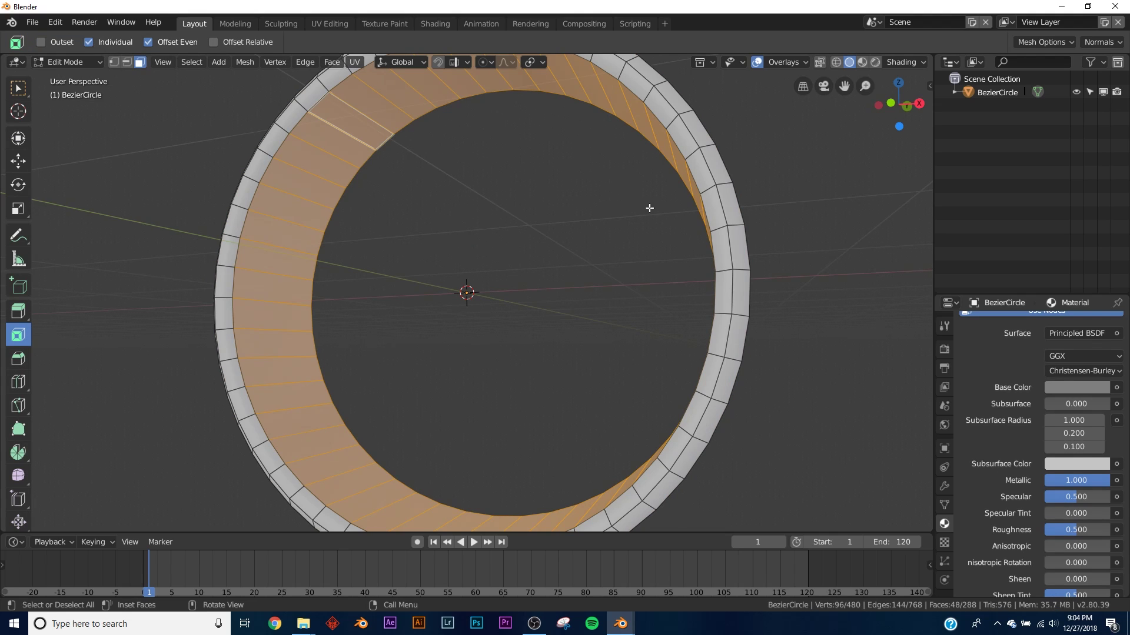
left_click_drag(648, 207, 642, 205)
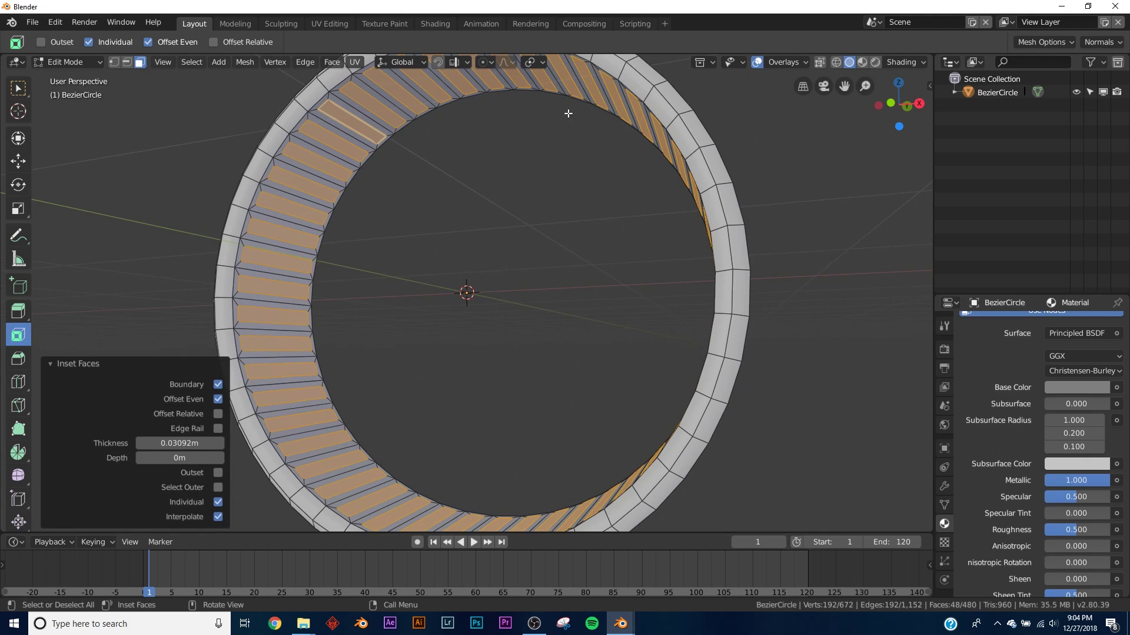
- Add Material.001 as an orange Emission shader with strength 50 for the panels
scroll(1058, 400, "up", 8)
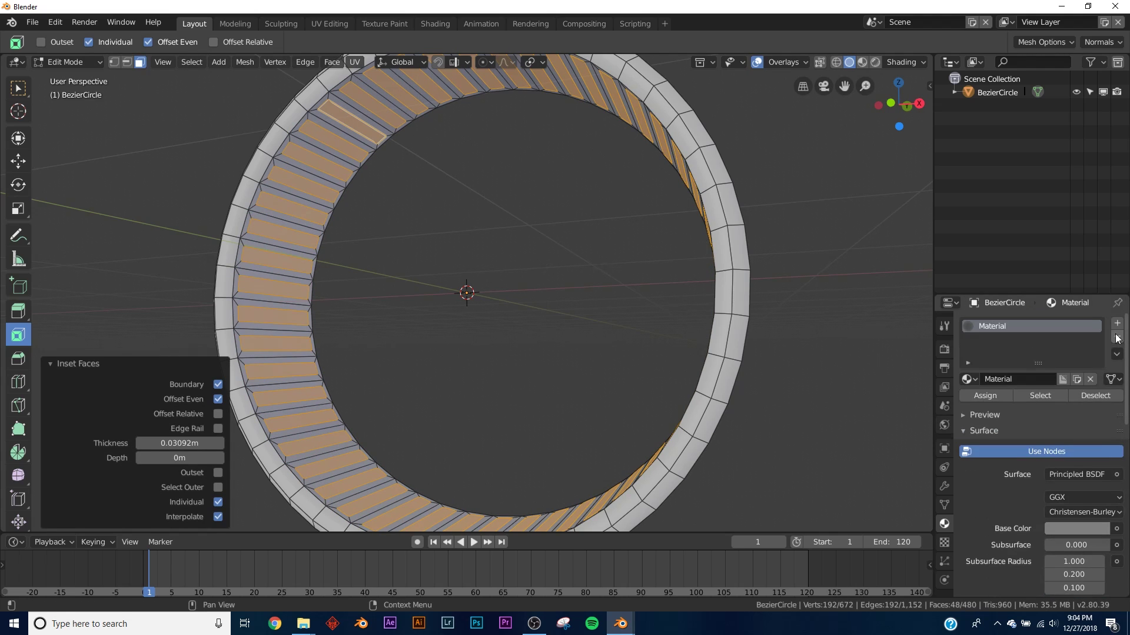
left_click(1116, 324)
left_click(1041, 407)
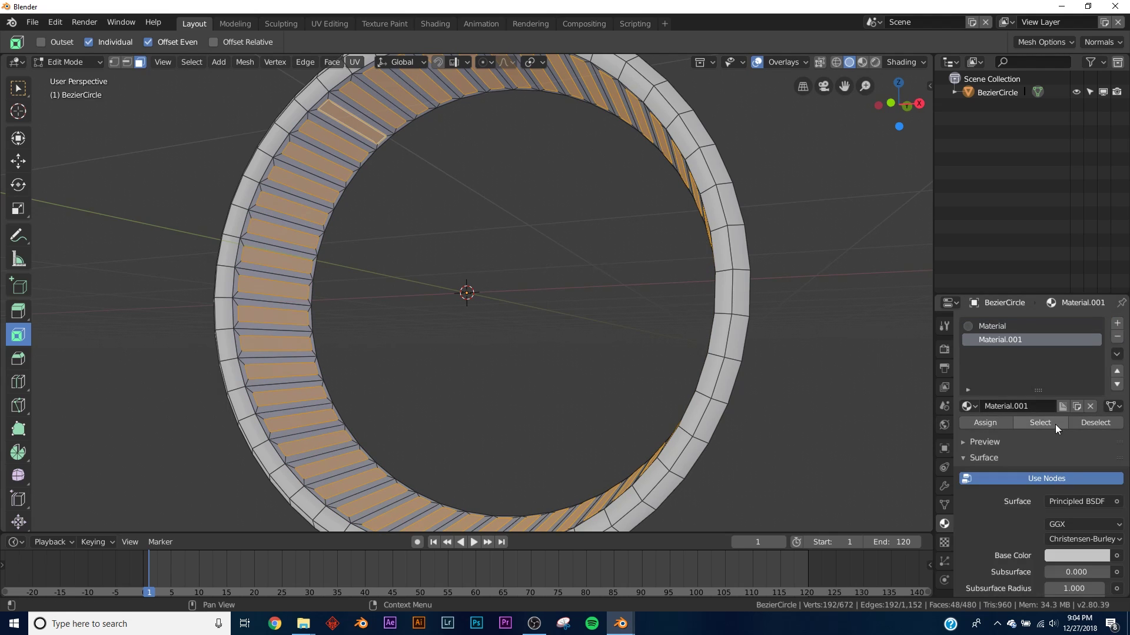
left_click(1075, 500)
left_click(965, 236)
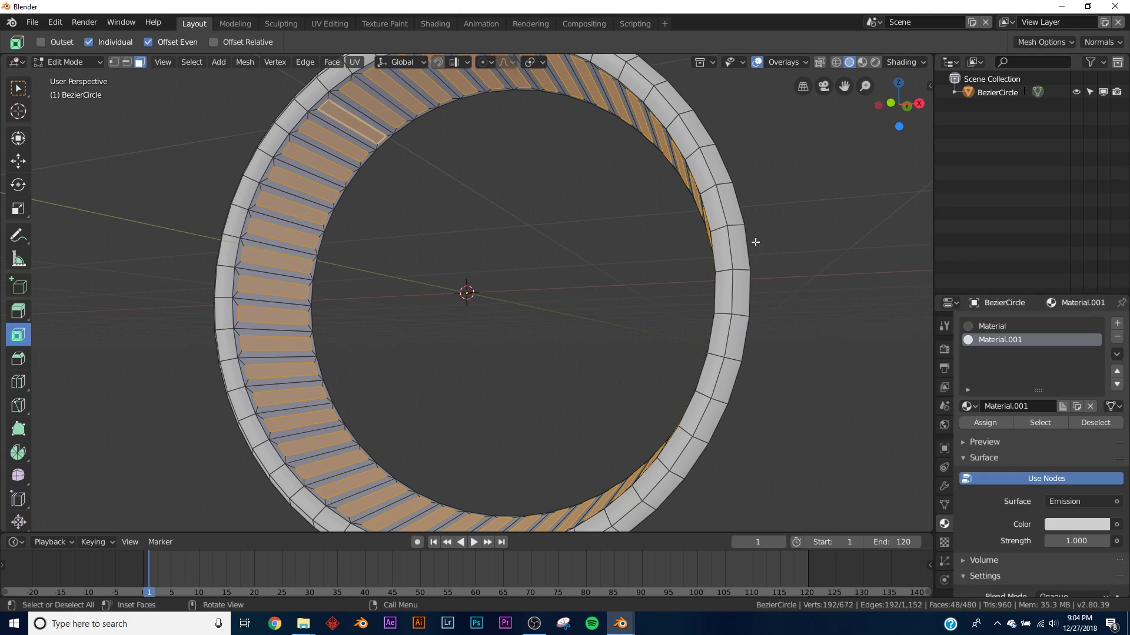
left_click(1076, 541)
type("50")
key("Return")
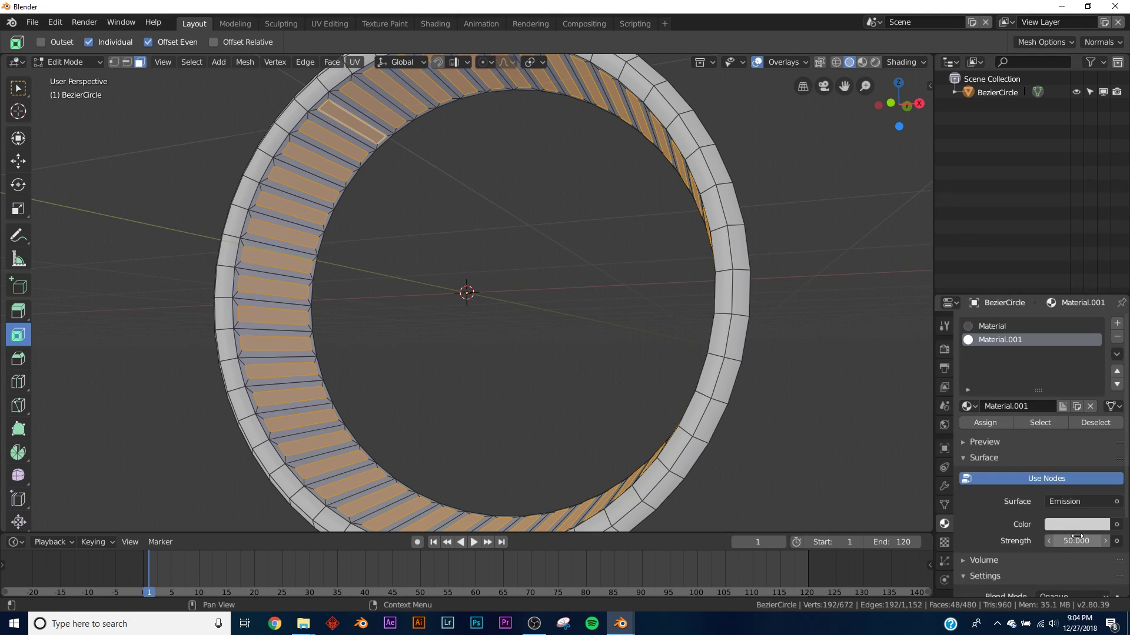
left_click(1089, 524)
left_click(1084, 439)
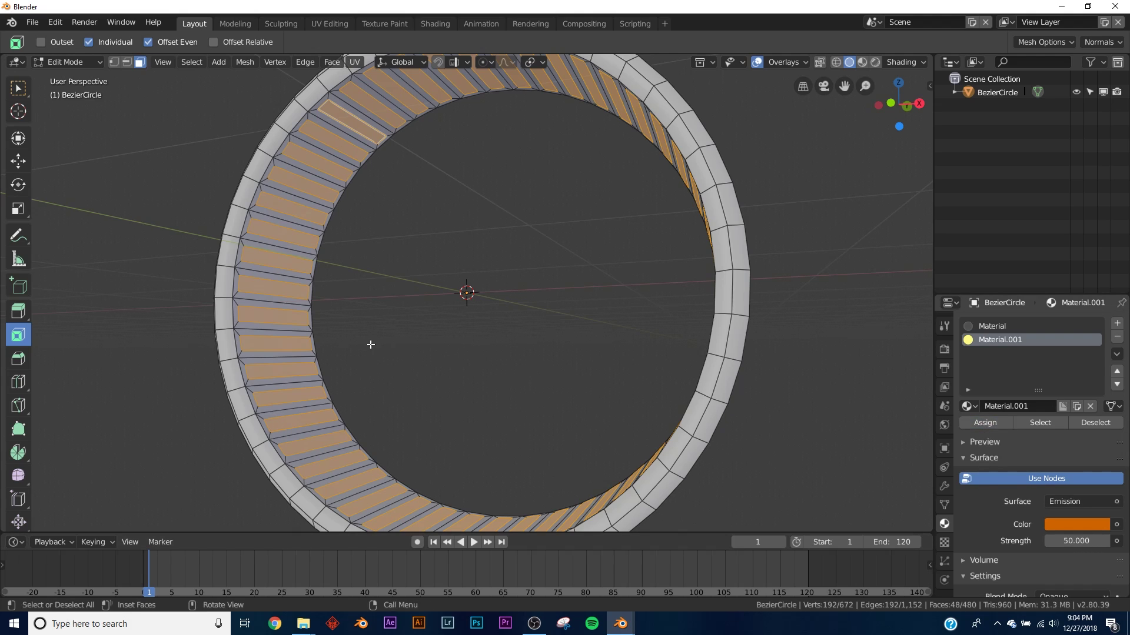
key("Tab")
- Preview the ring in LookDev shading from the side, then switch to the twisty.blend window
key("z")
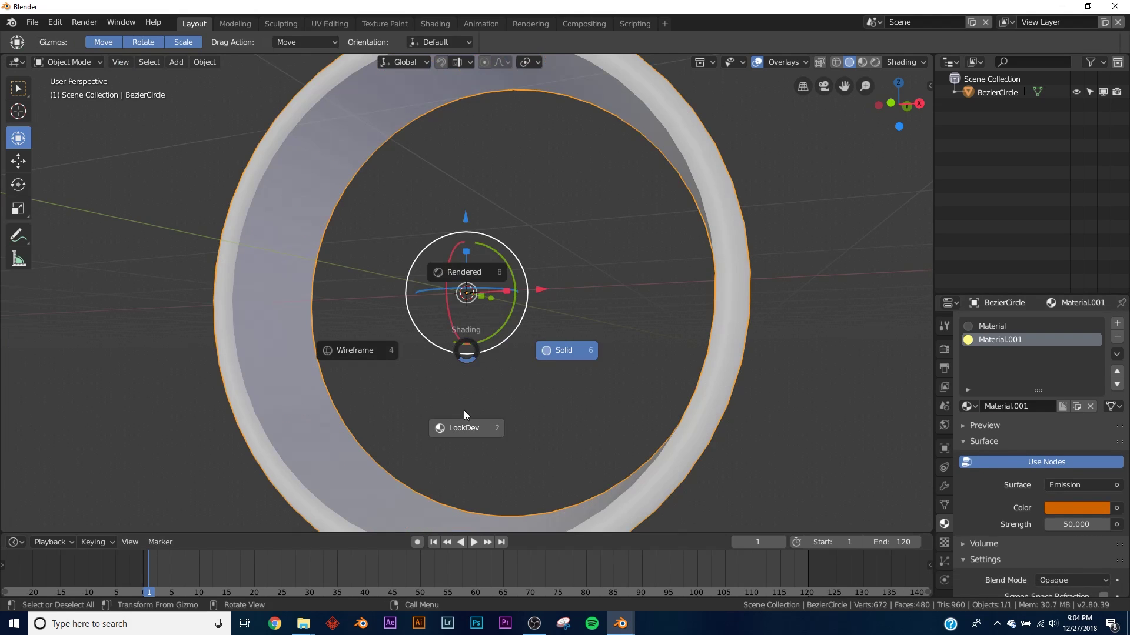
left_click(469, 431)
mouse_move(436, 242)
middle_mouse_down()
mouse_move(454, 323)
mouse_move(606, 242)
mouse_move(528, 227)
mouse_move(456, 242)
middle_mouse_up()
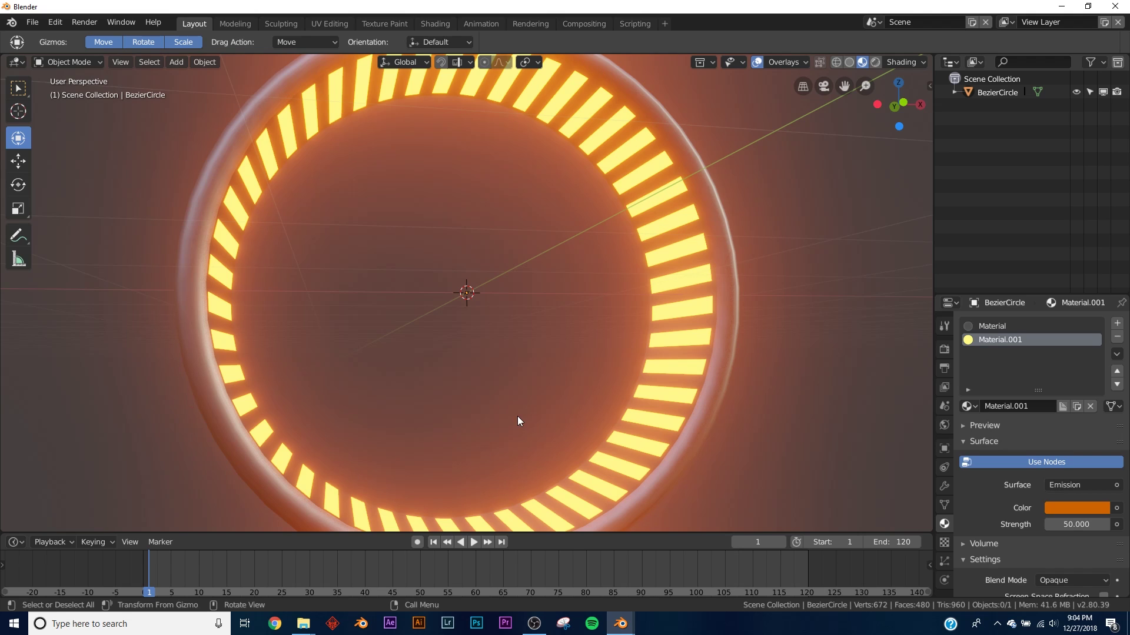
mouse_move(625, 630)
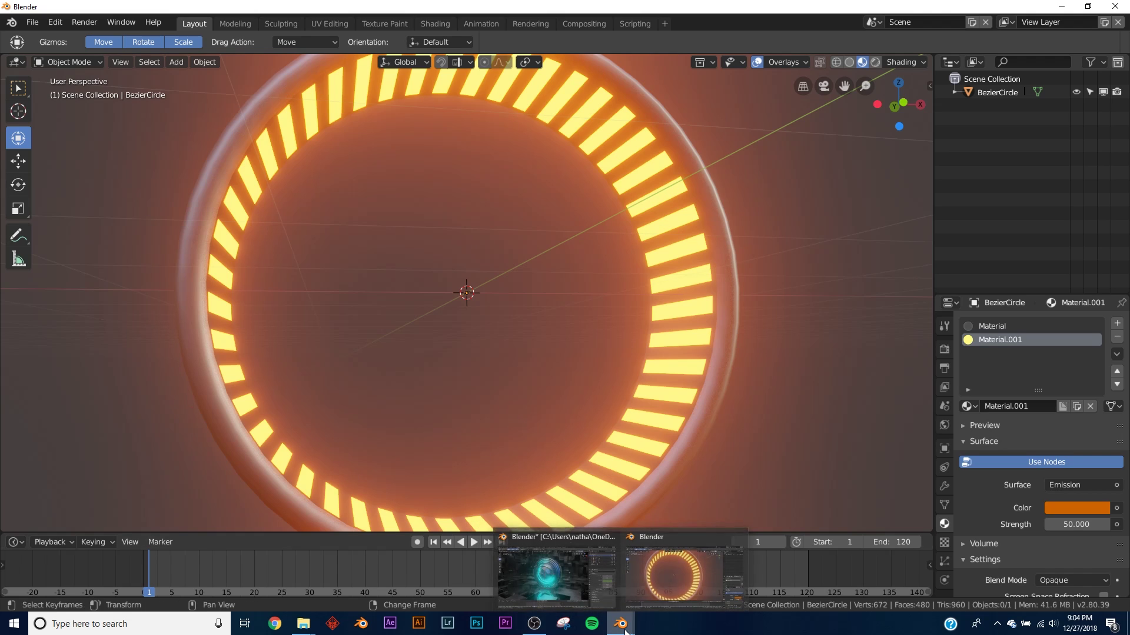
left_click(587, 606)
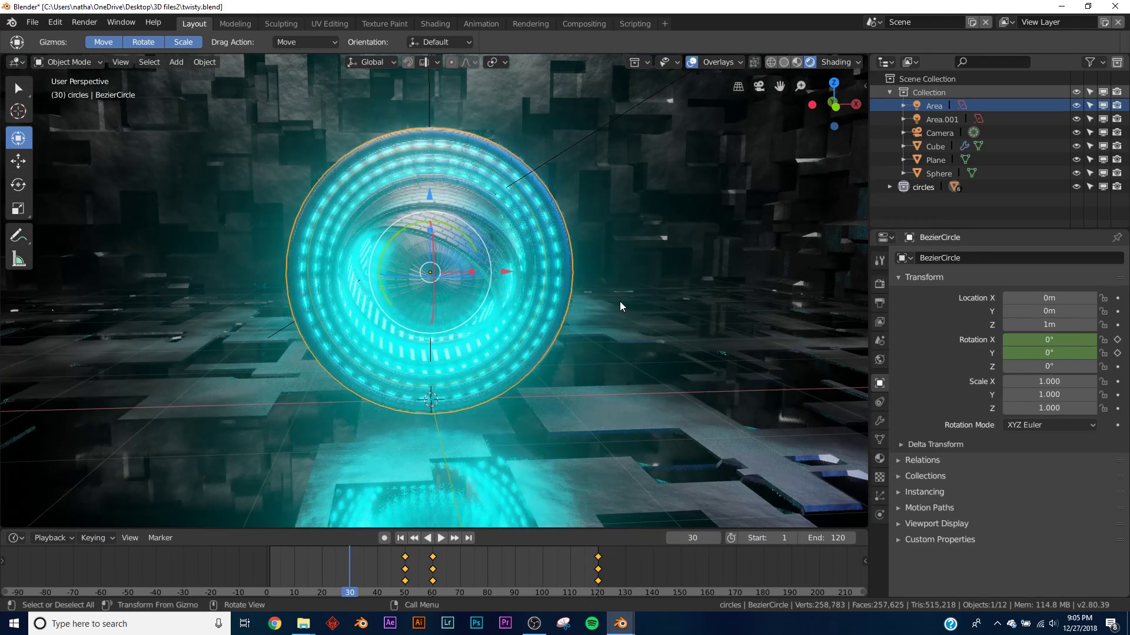
- Look through the scene camera with Numpad 0 and briefly play the rings animation
middle_click_drag(619, 301, 570, 355)
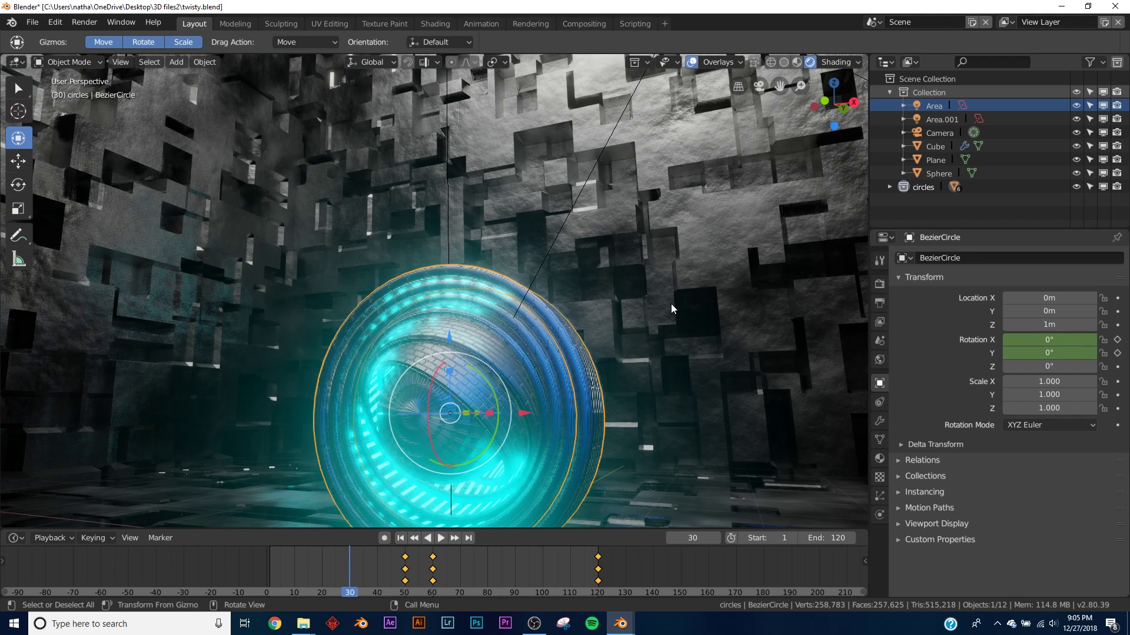
key("KP_0")
key("Home")
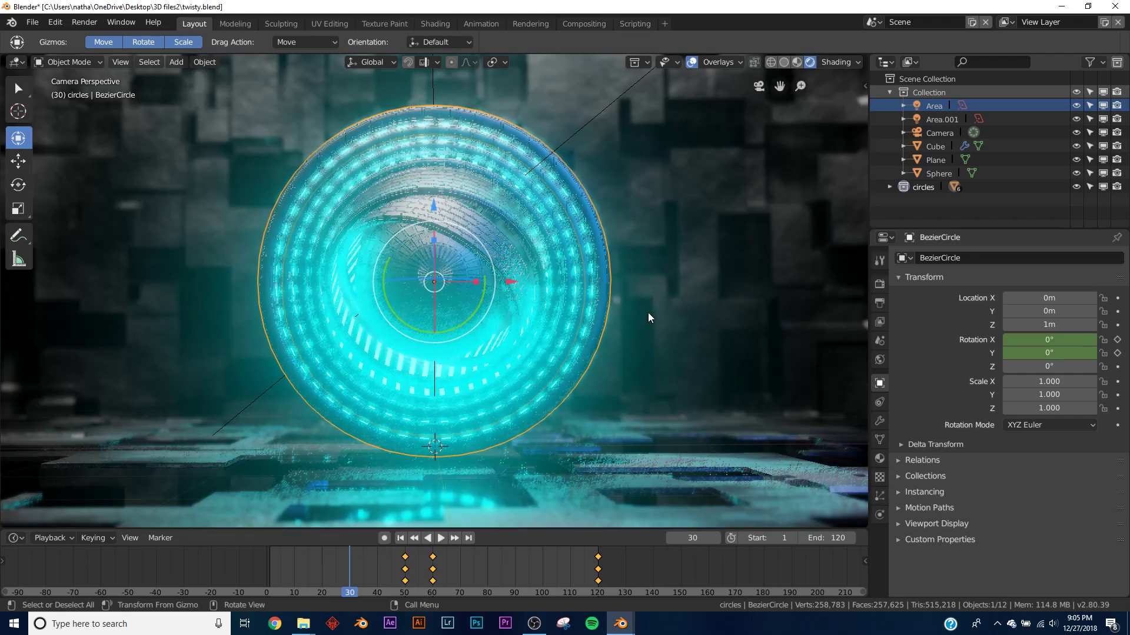
left_click(438, 537)
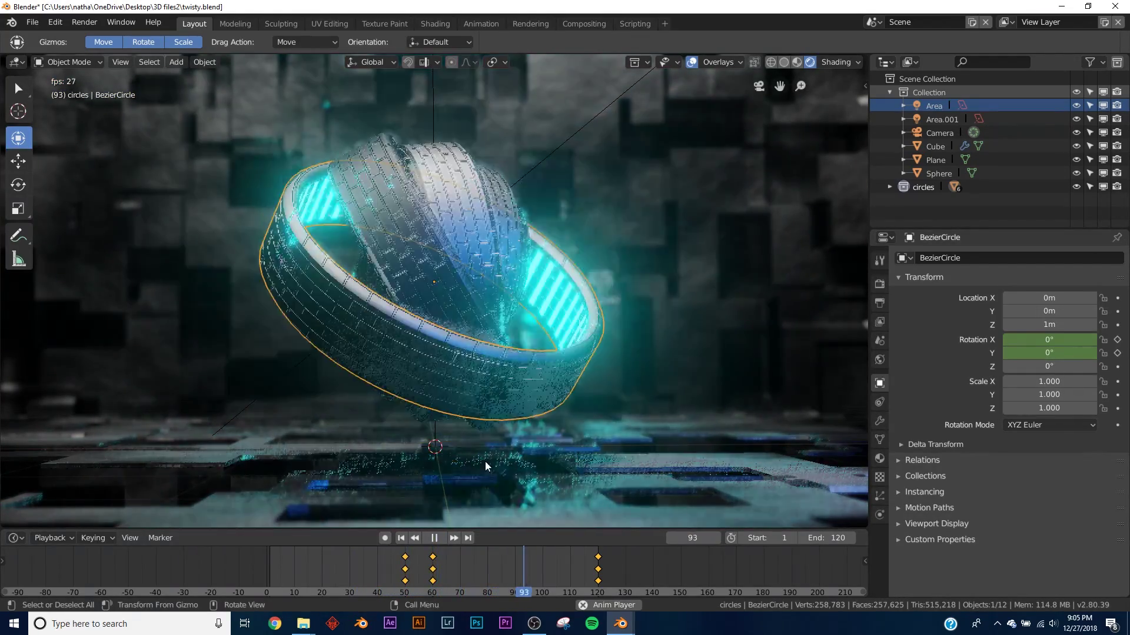
left_click(436, 538)
- After orbiting around the rings, return to camera view and play from frame 1
middle_click_drag(506, 471, 496, 327)
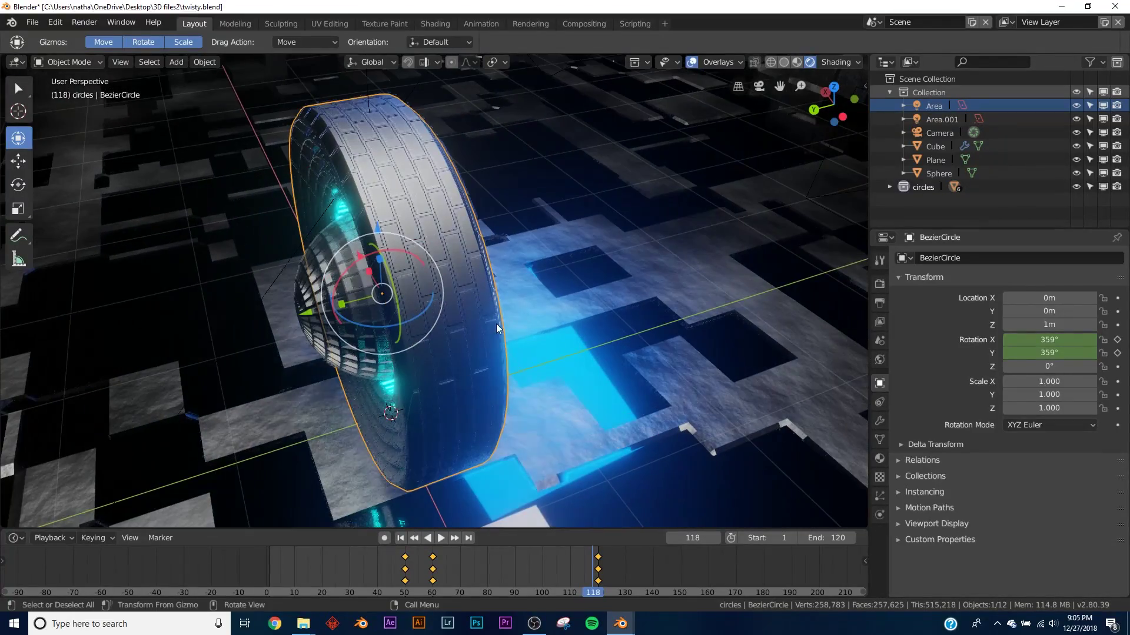
middle_click_drag(389, 131, 468, 109)
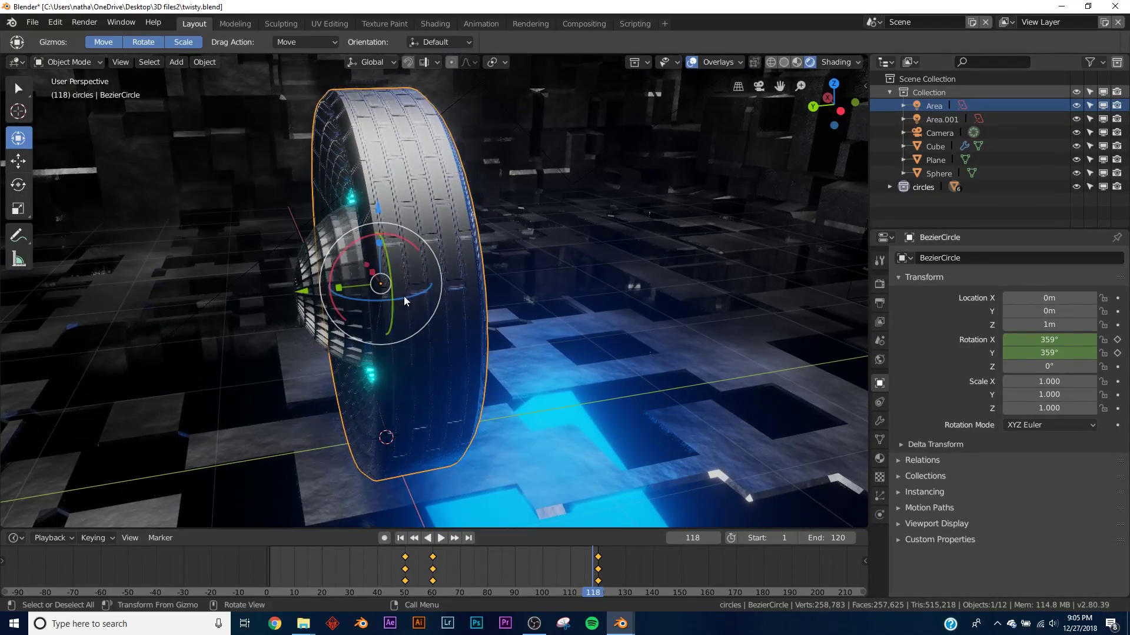
middle_click_drag(597, 374, 452, 327)
scroll(452, 328, "up", 5)
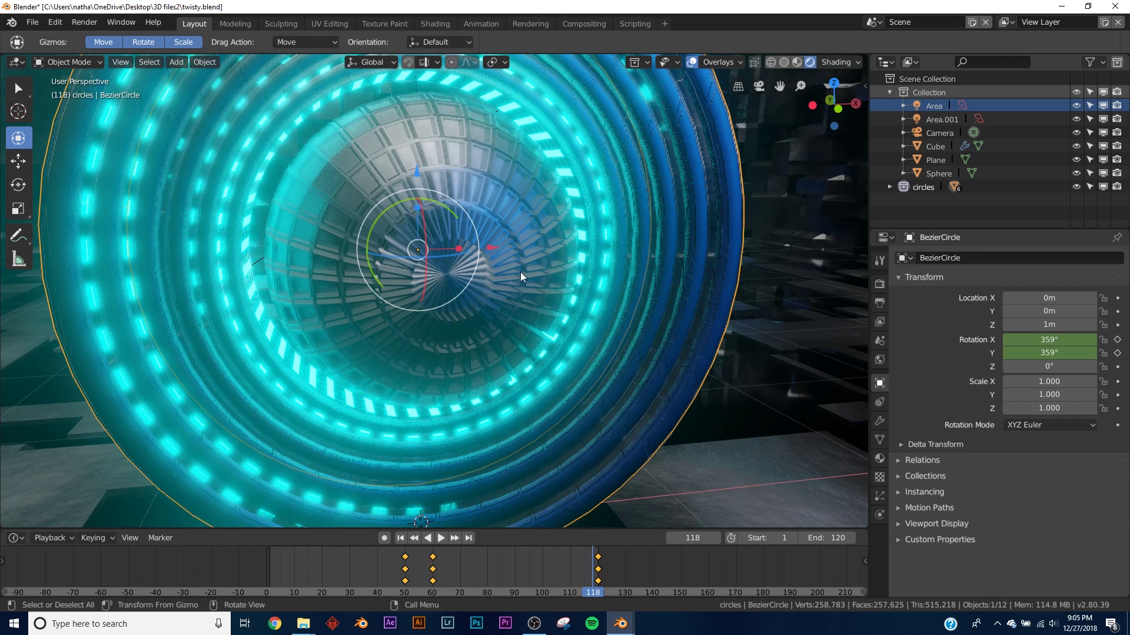
key("KP_0")
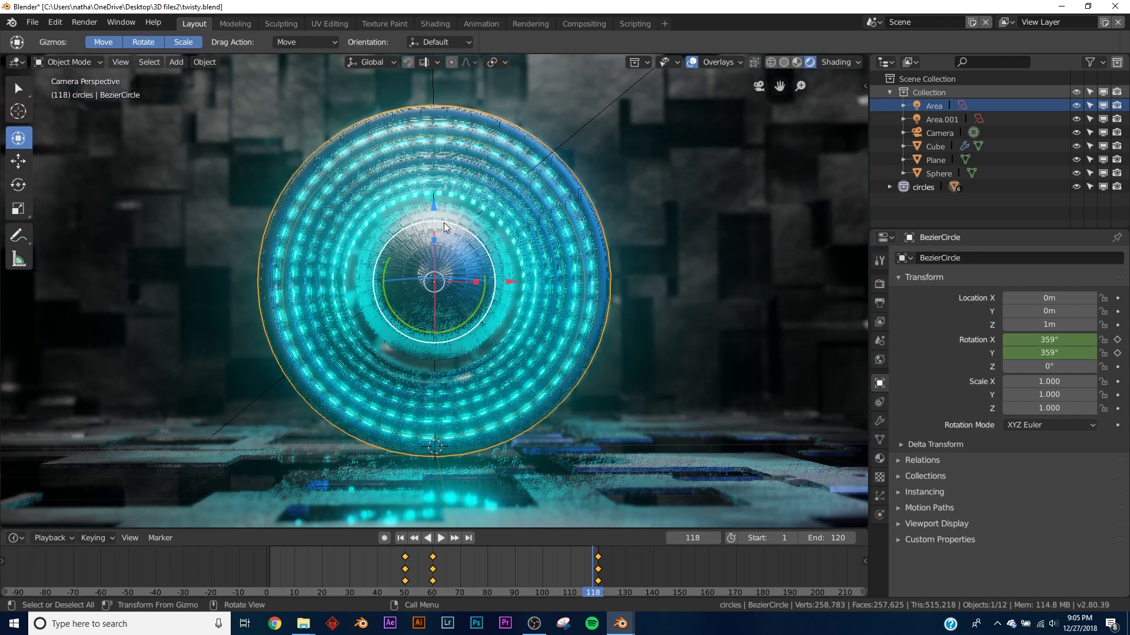
left_click(400, 538)
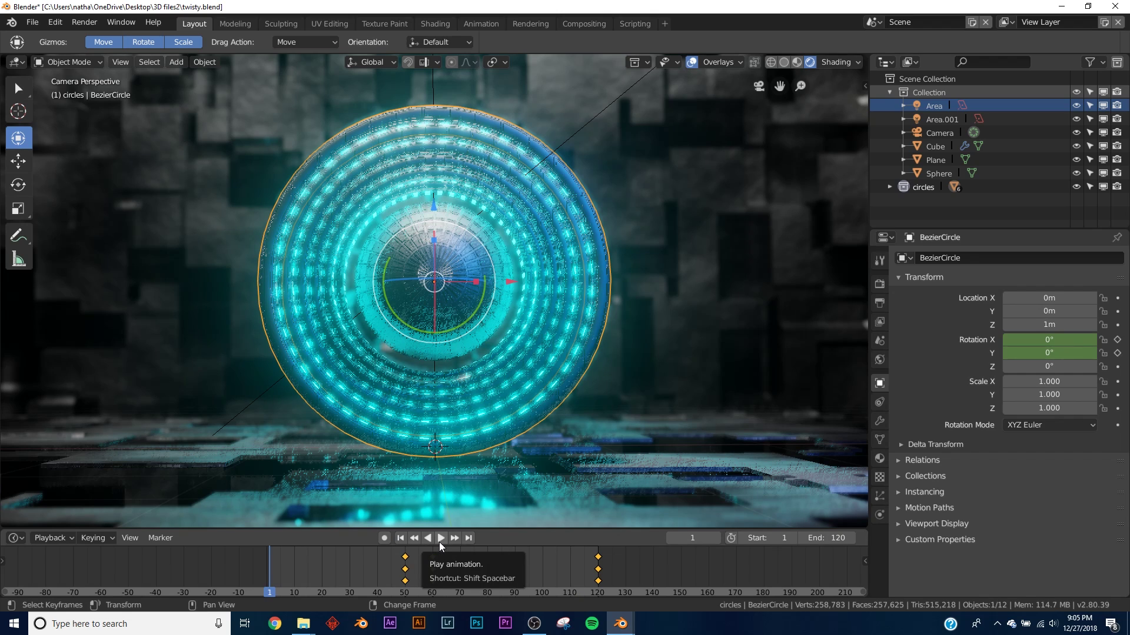
left_click(703, 301)
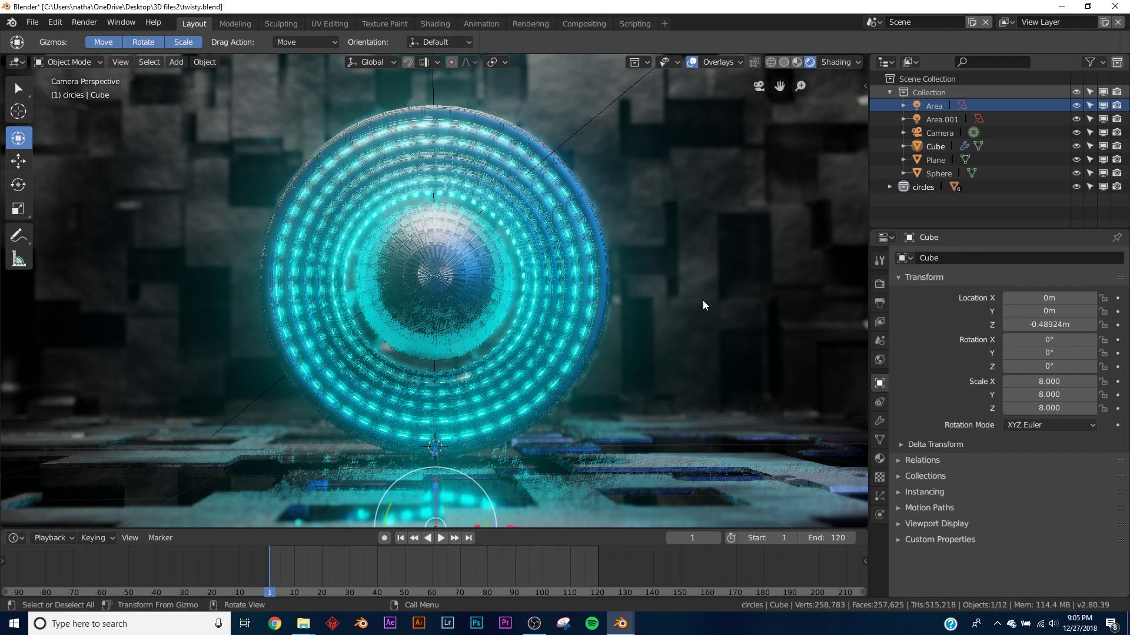
left_click(443, 541)
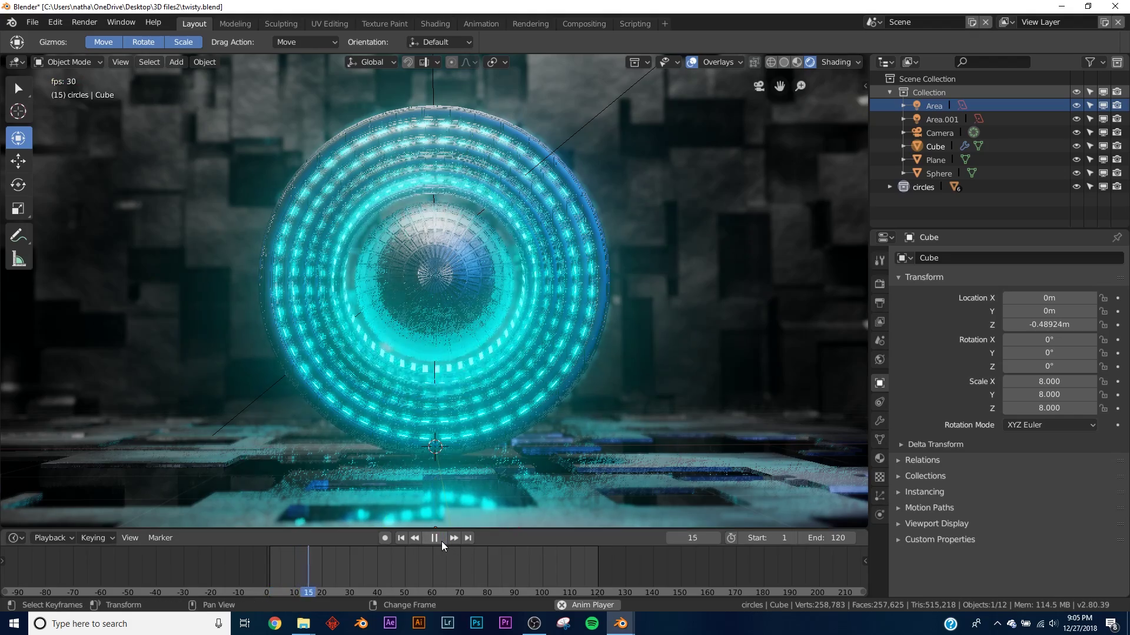